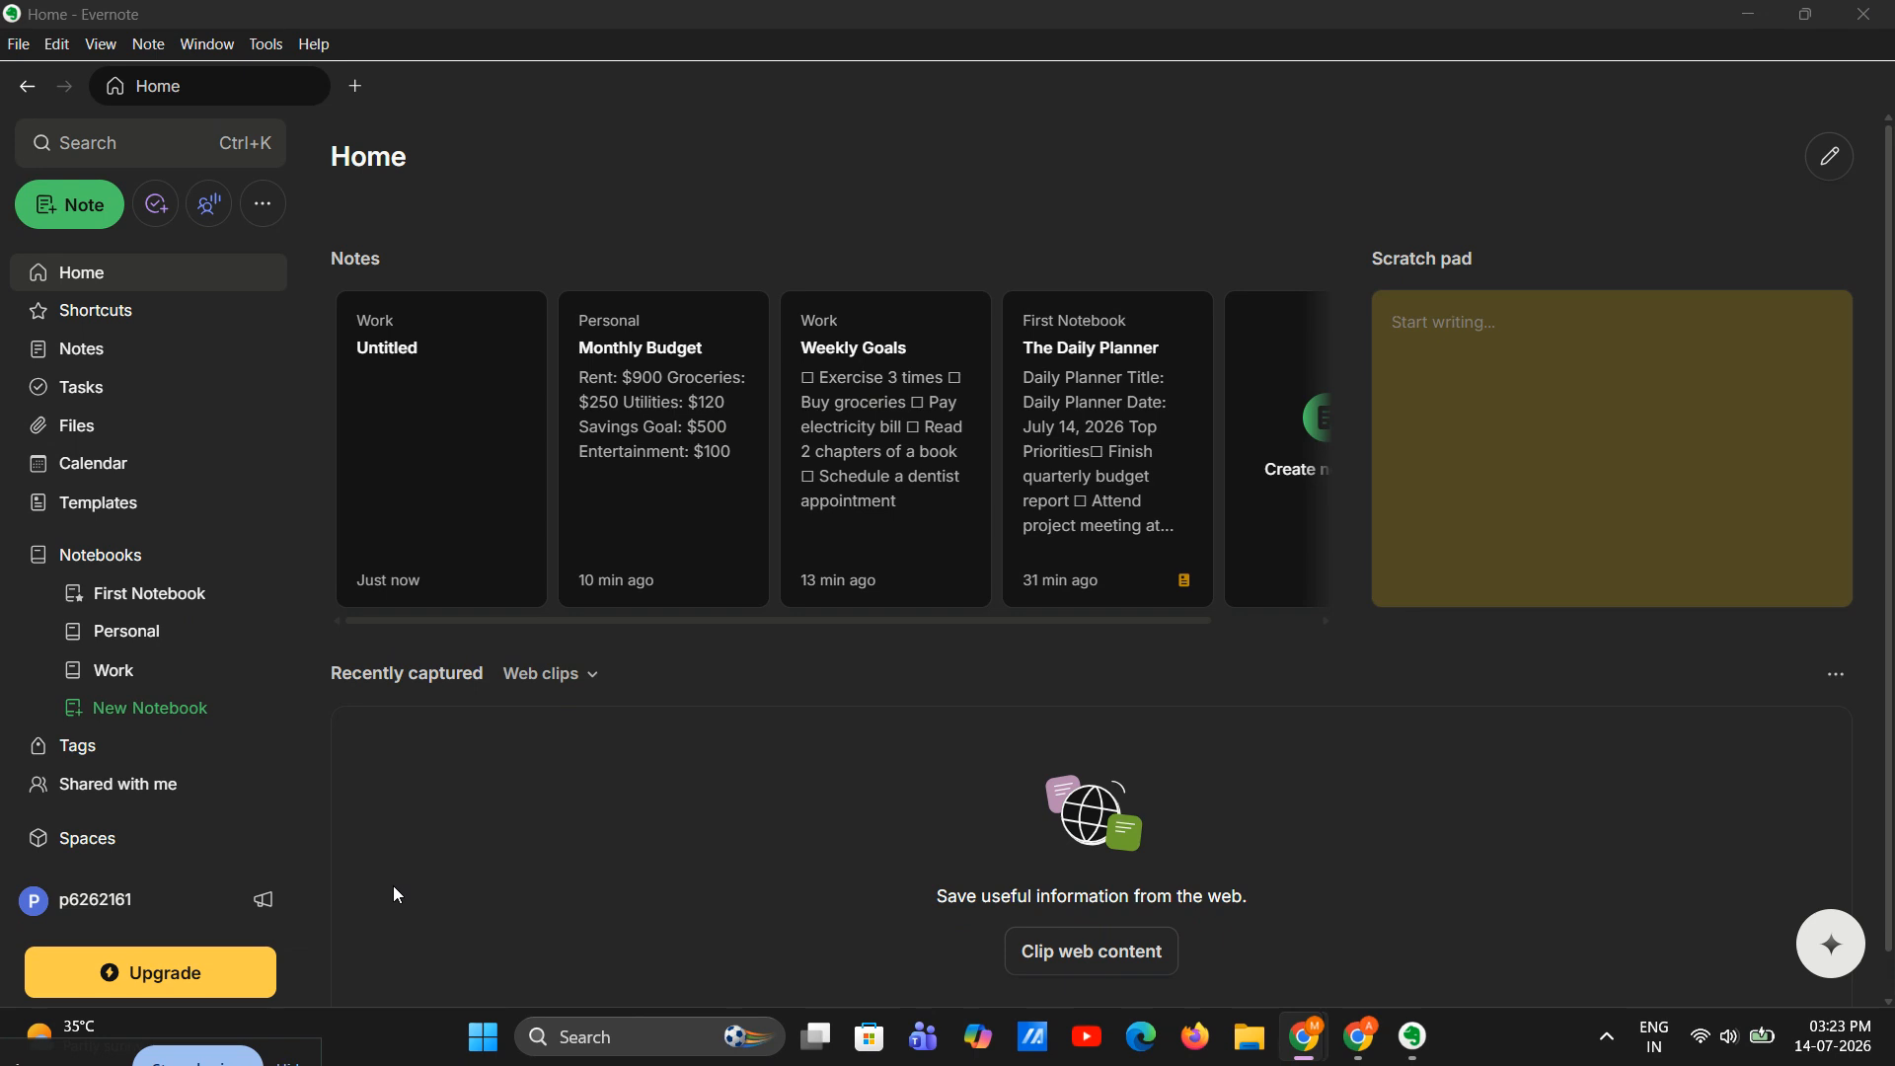
Step: Create a new notebook named School
click(148, 555)
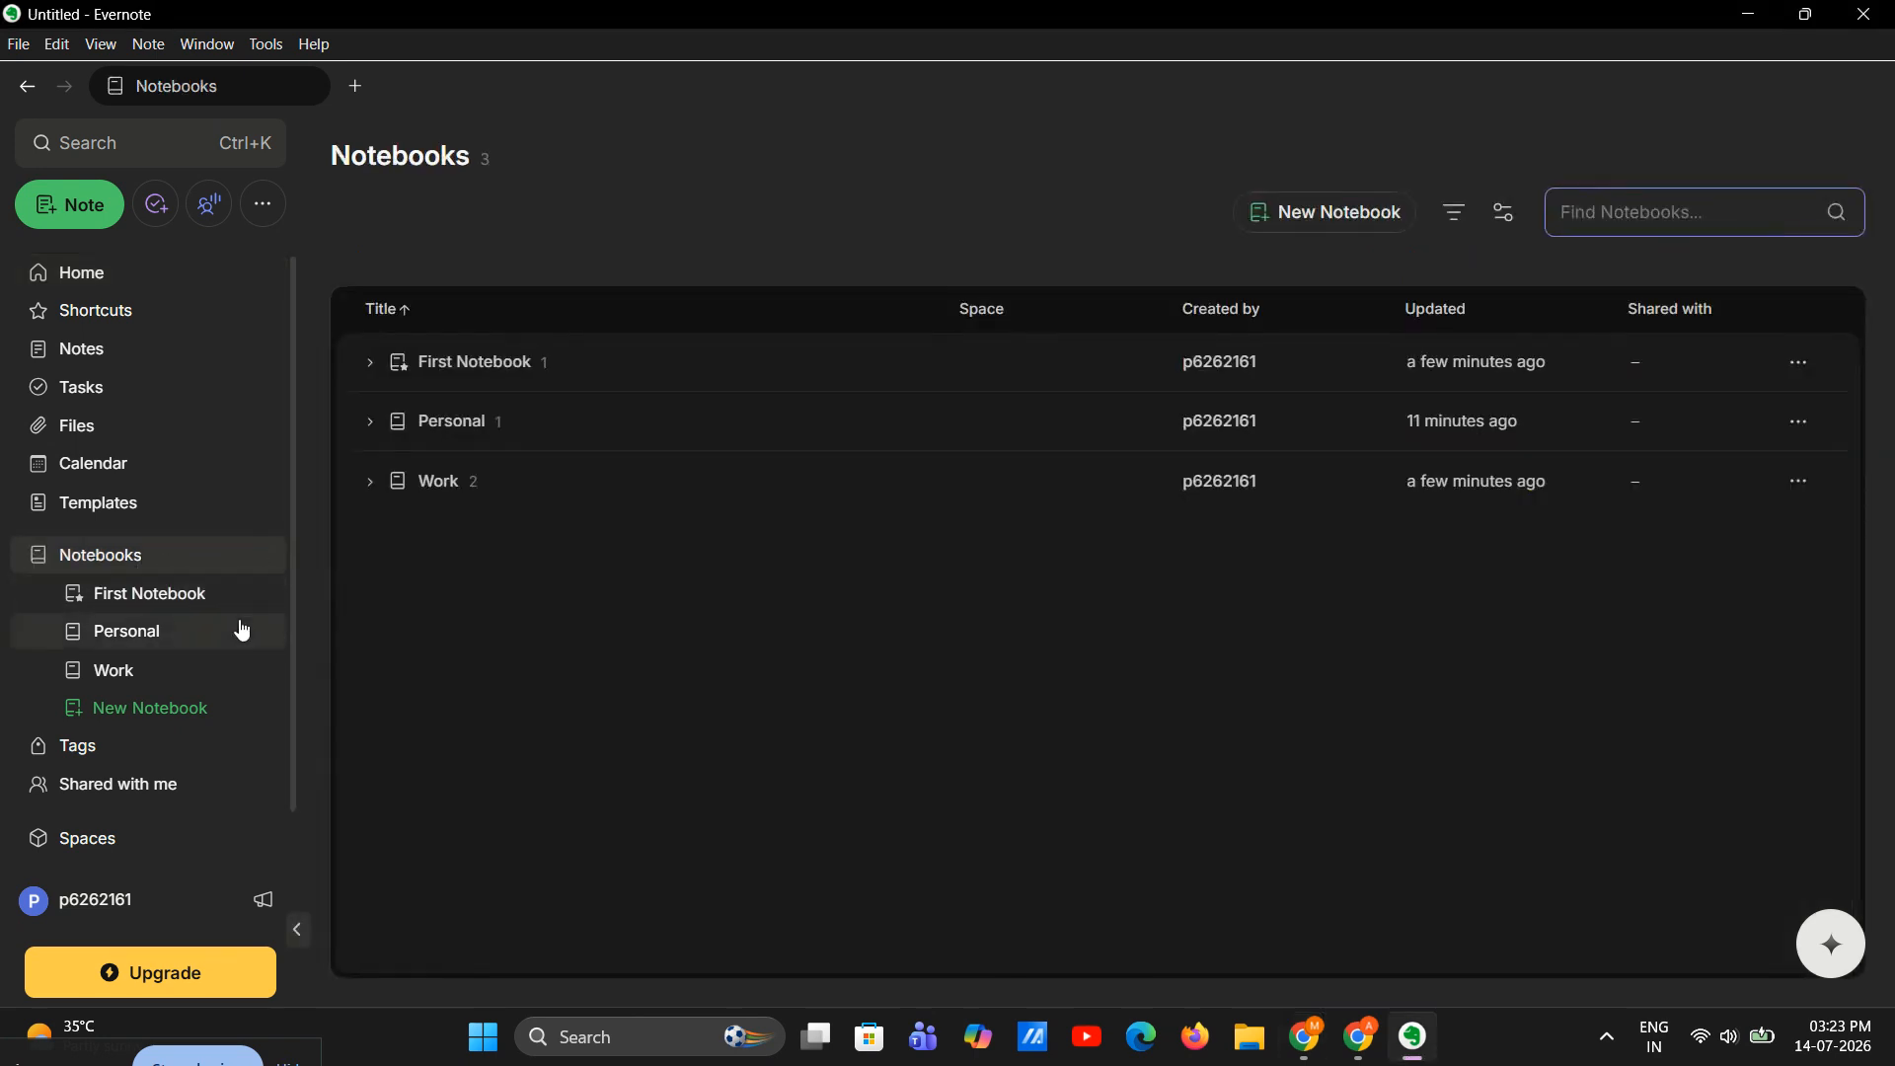
click(41, 555)
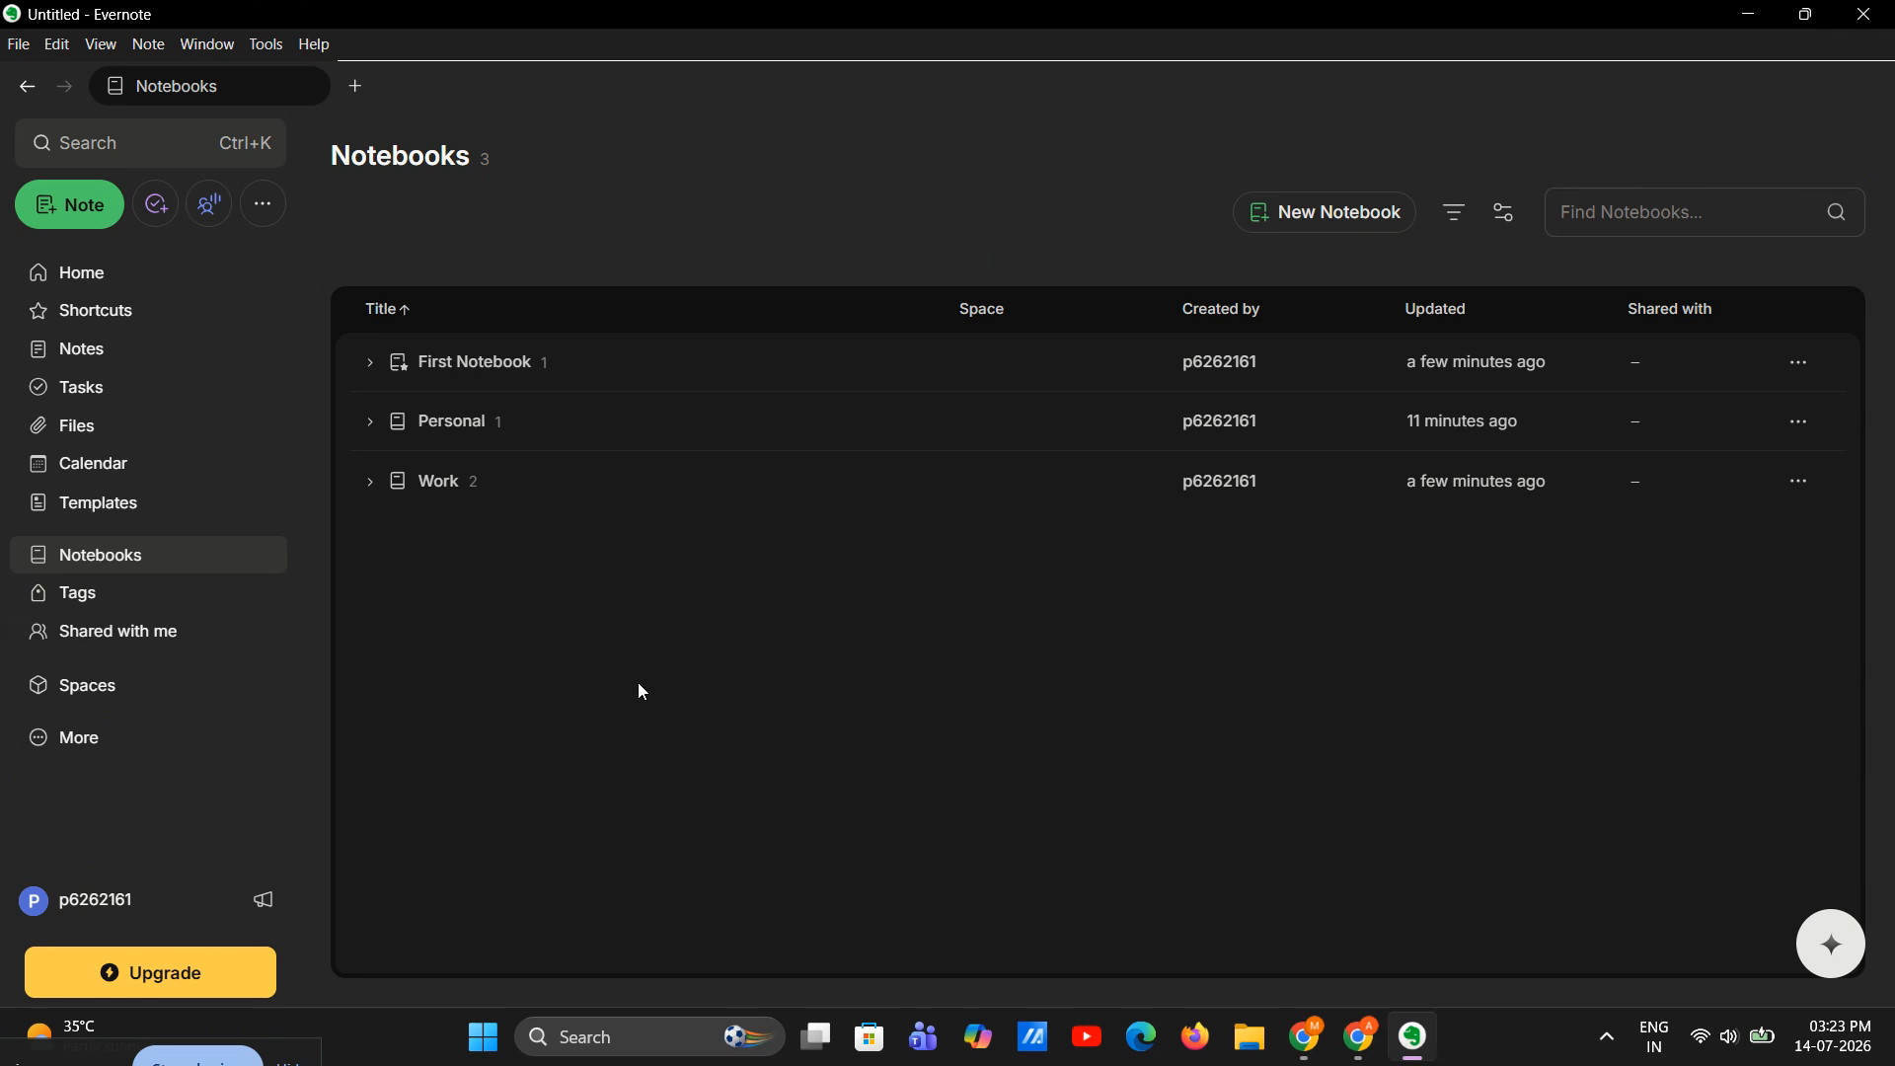
click(1299, 207)
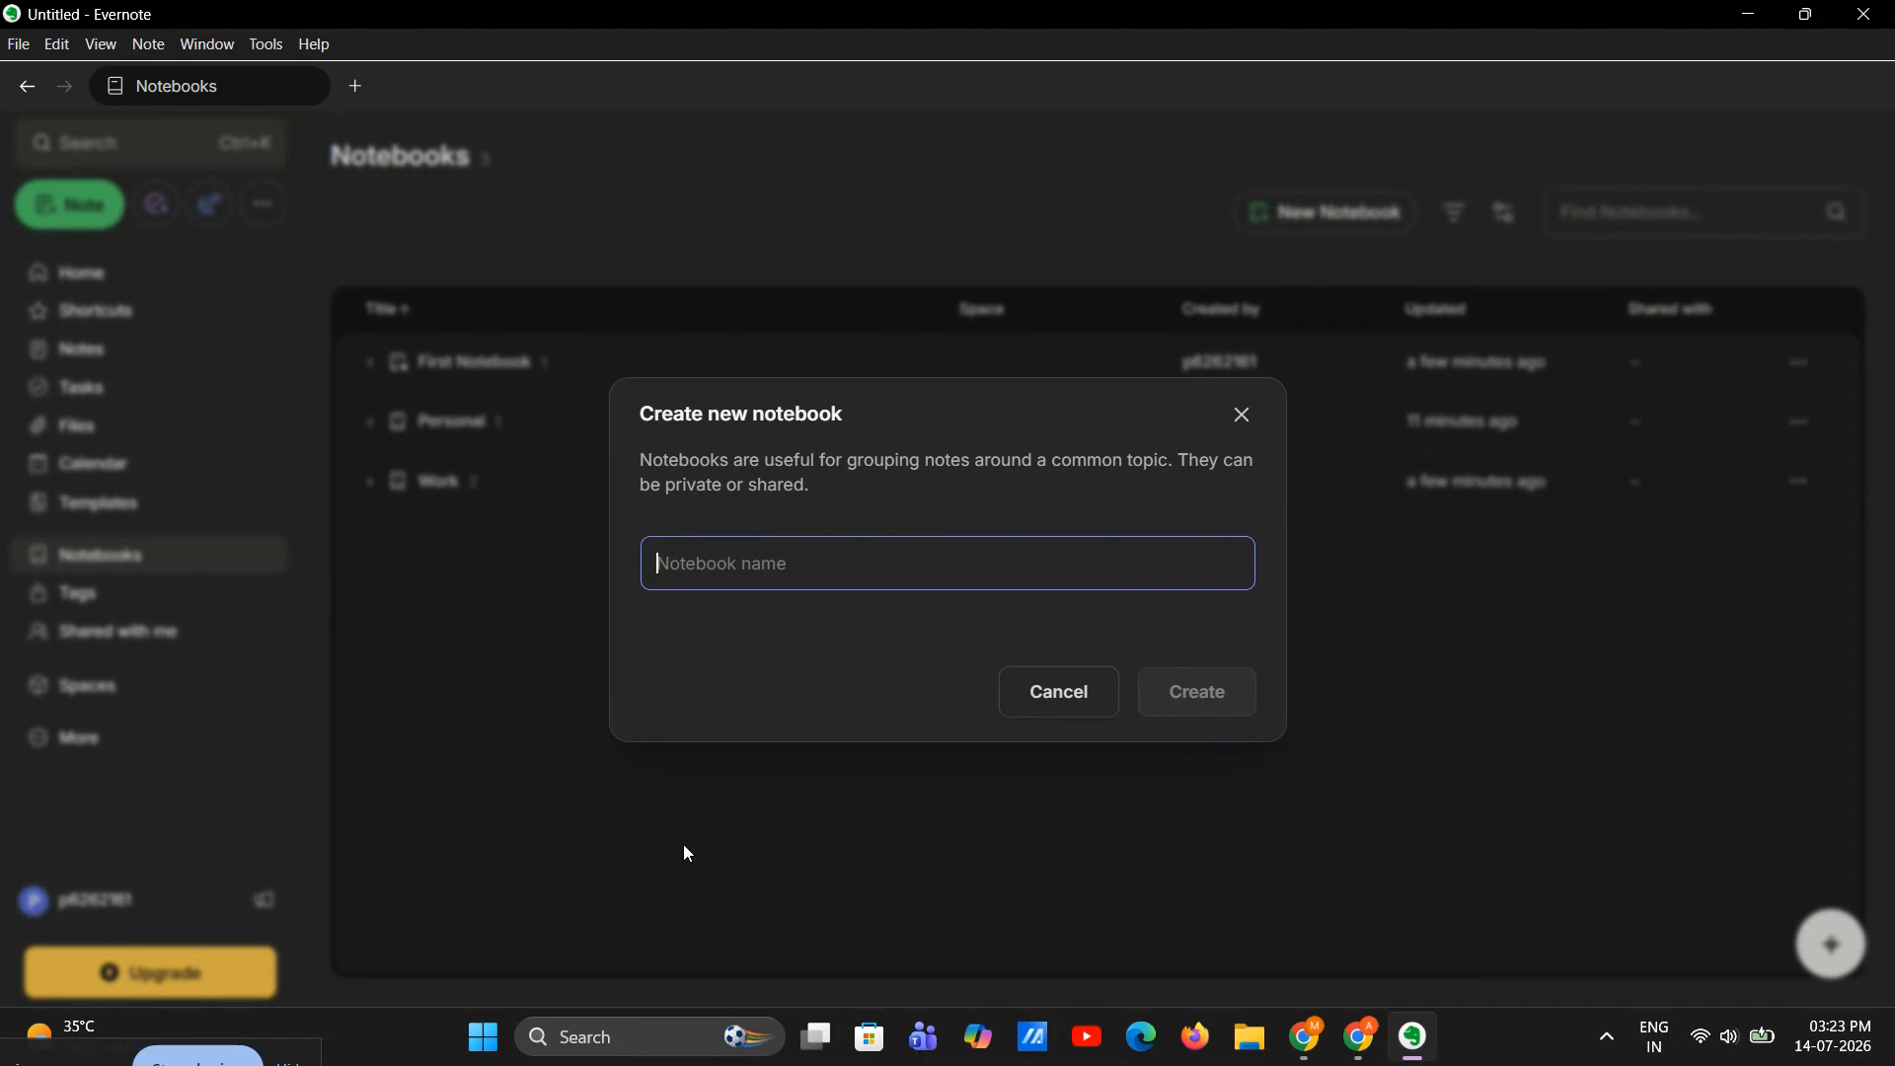
text(Sco)
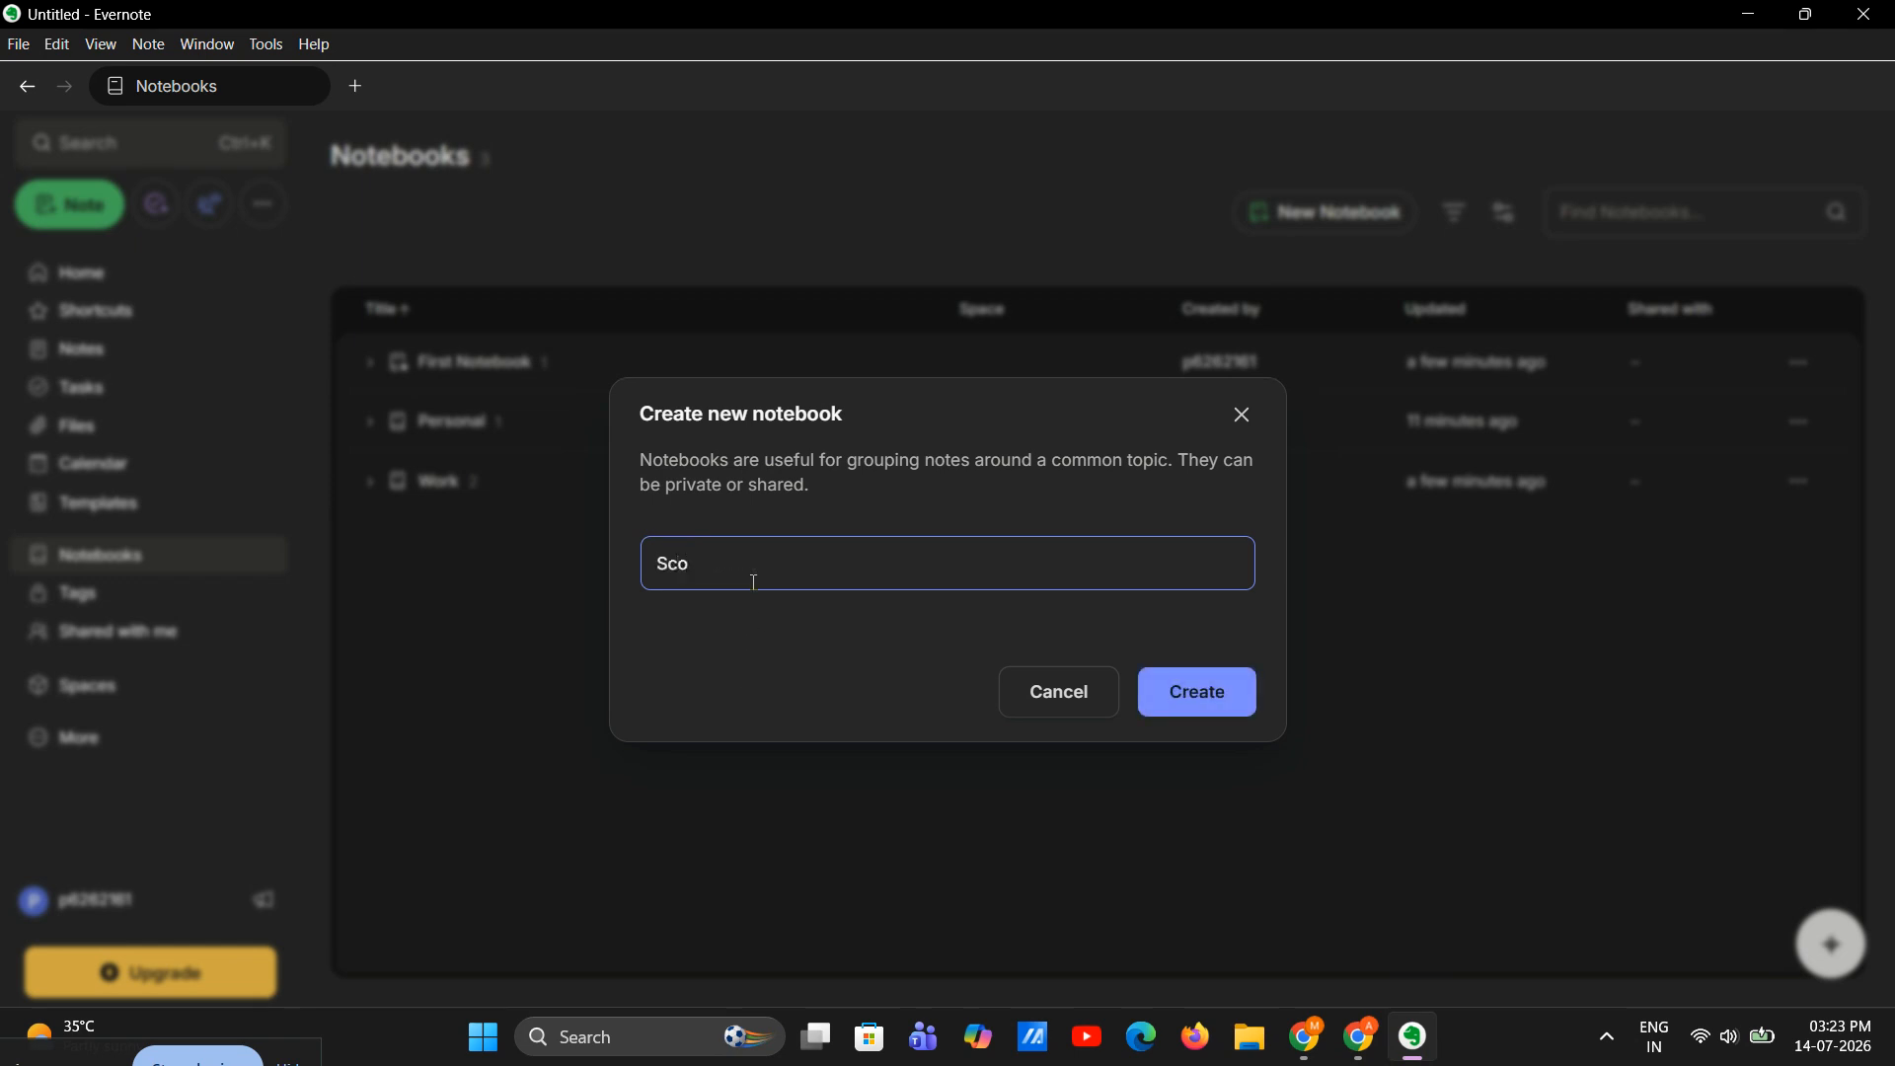
key(BackSpace)
text(hool)
click(1203, 694)
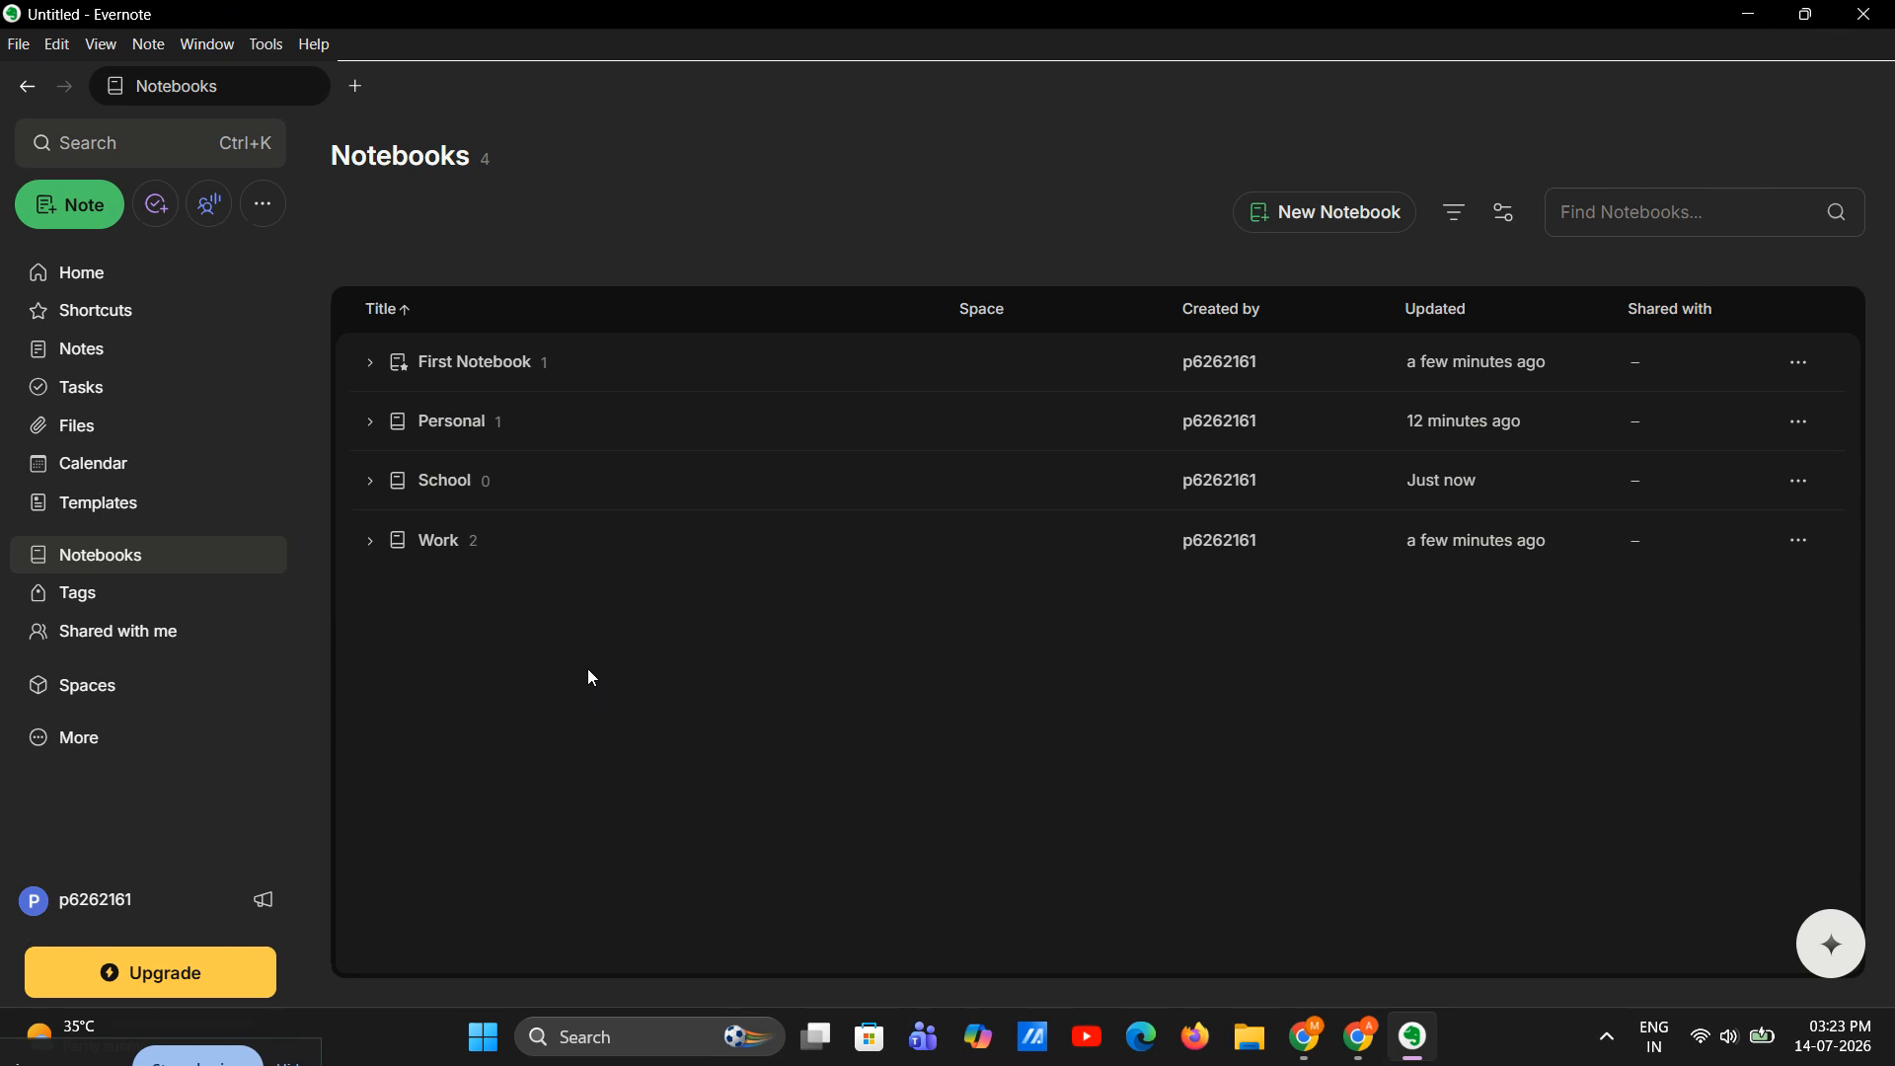
click(70, 207)
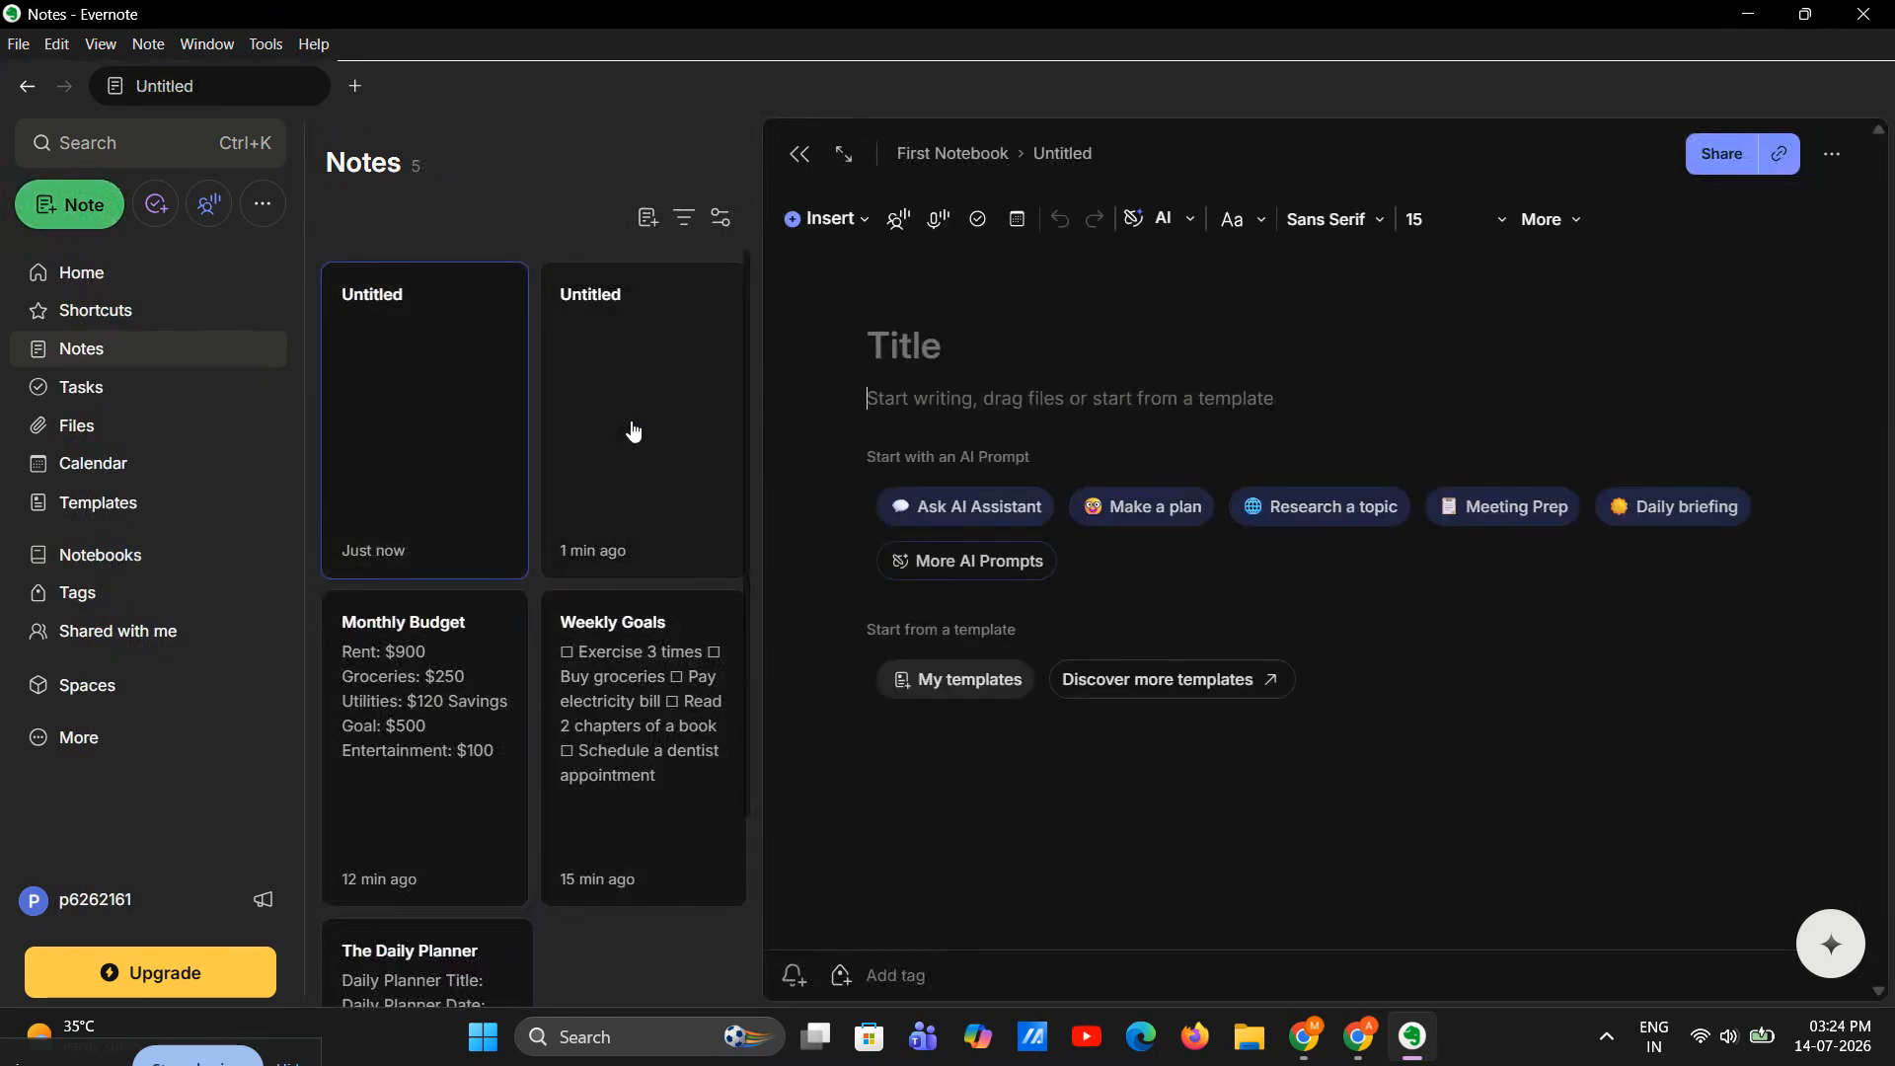
click(490, 412)
key(Delete)
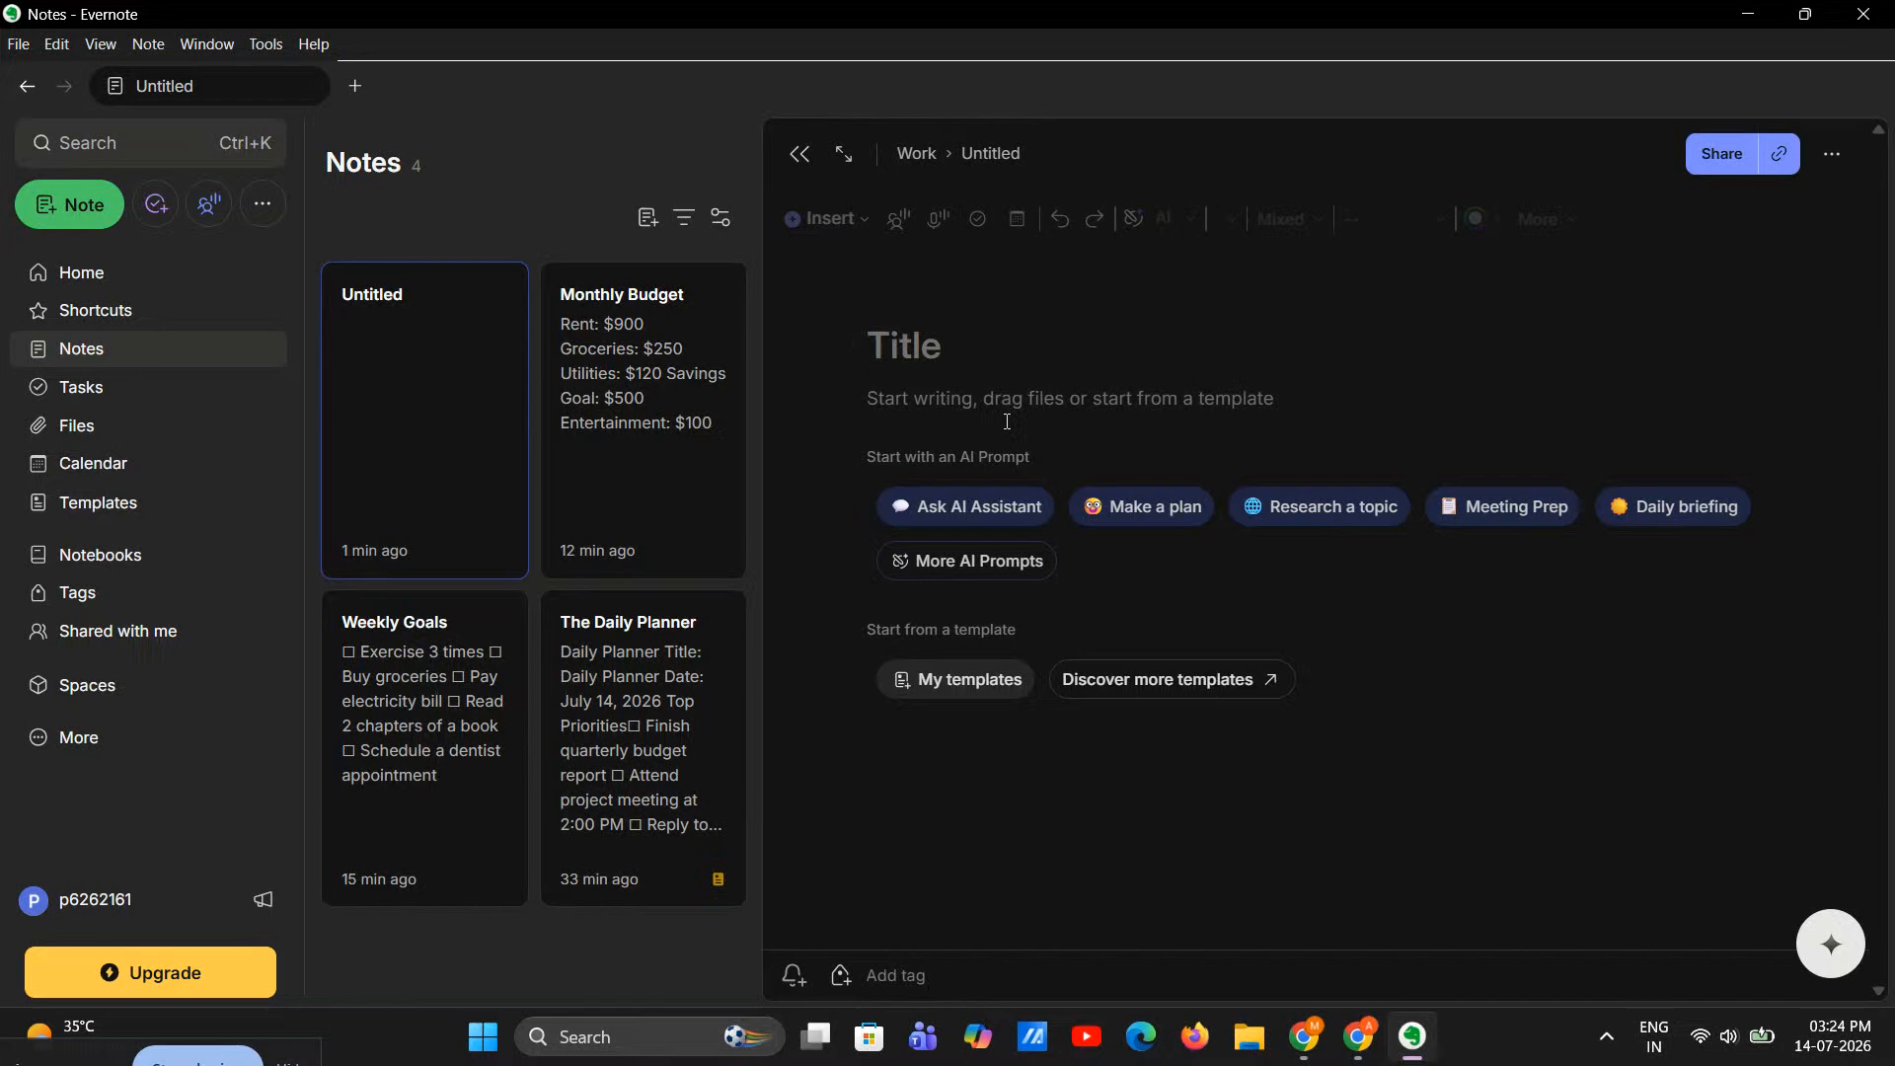
Step: Title the untitled note in the Work notebook "Assignment topics"
text(Assig)
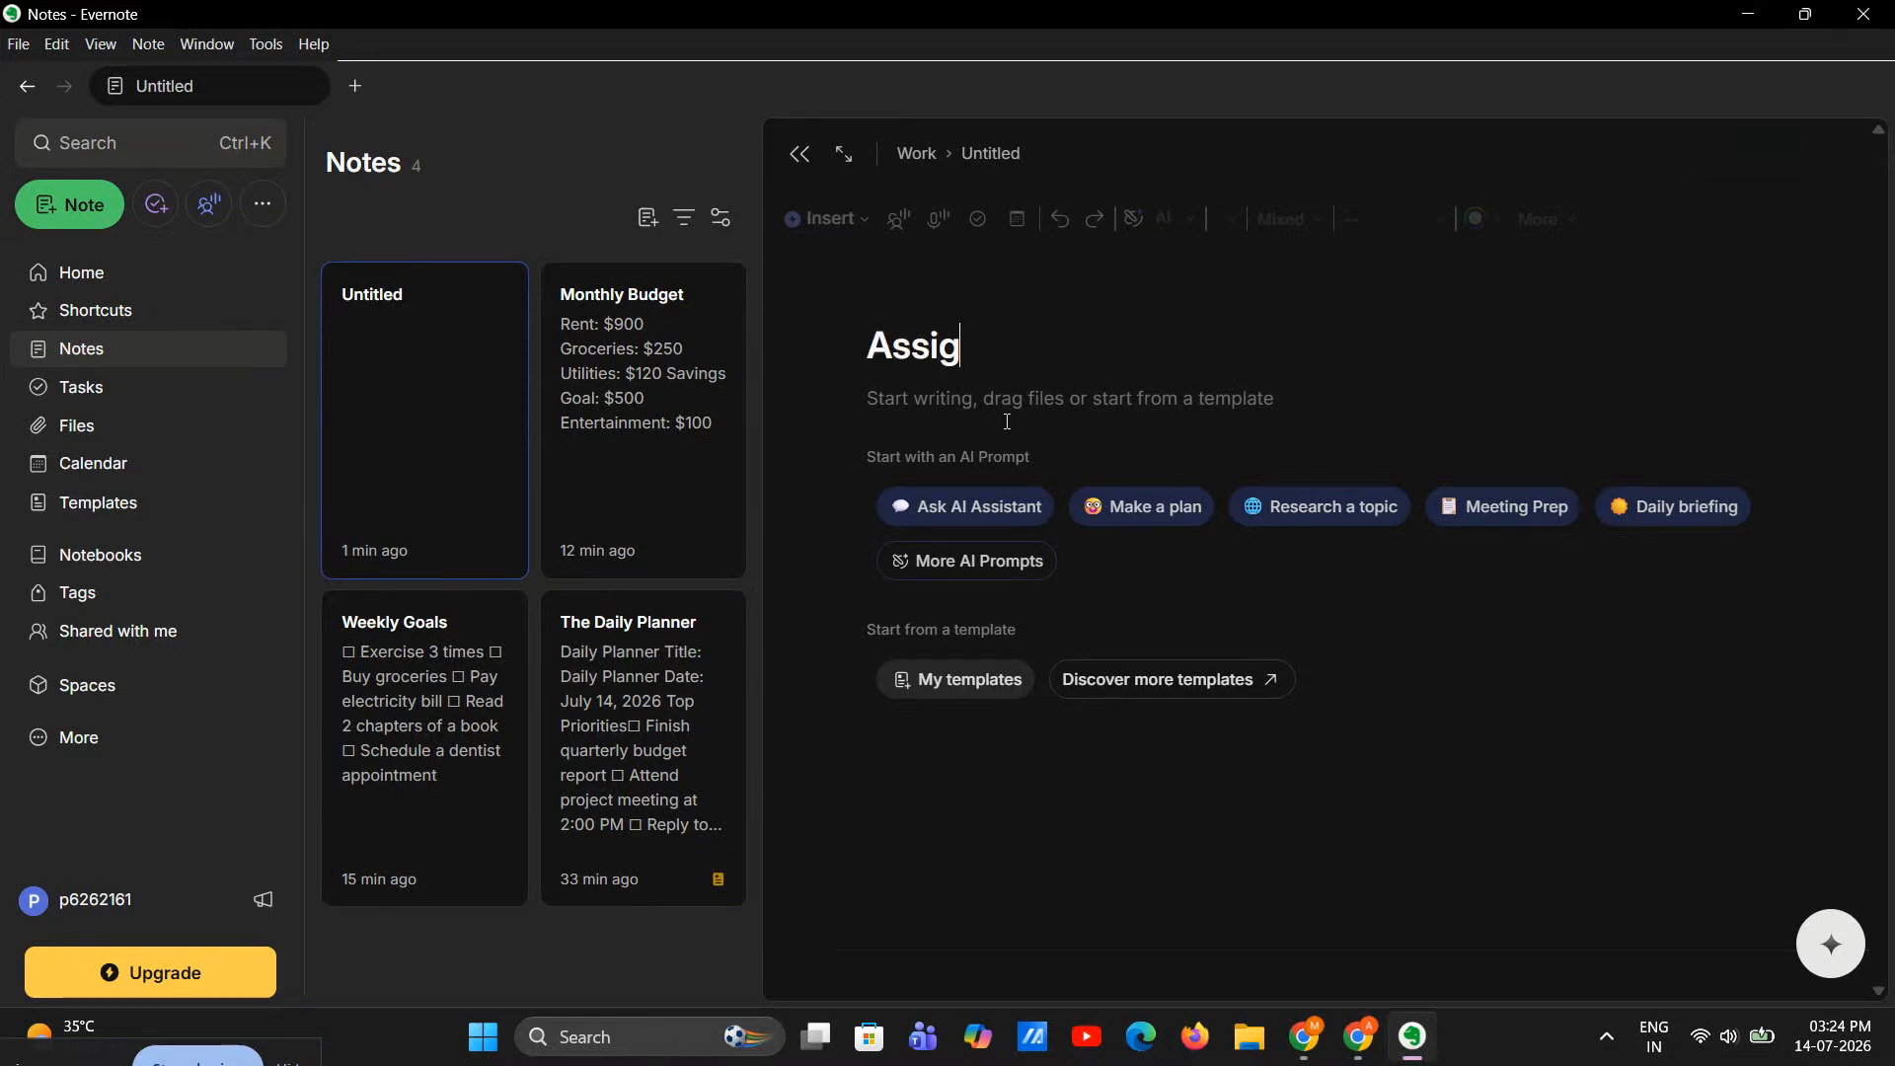
text(nment)
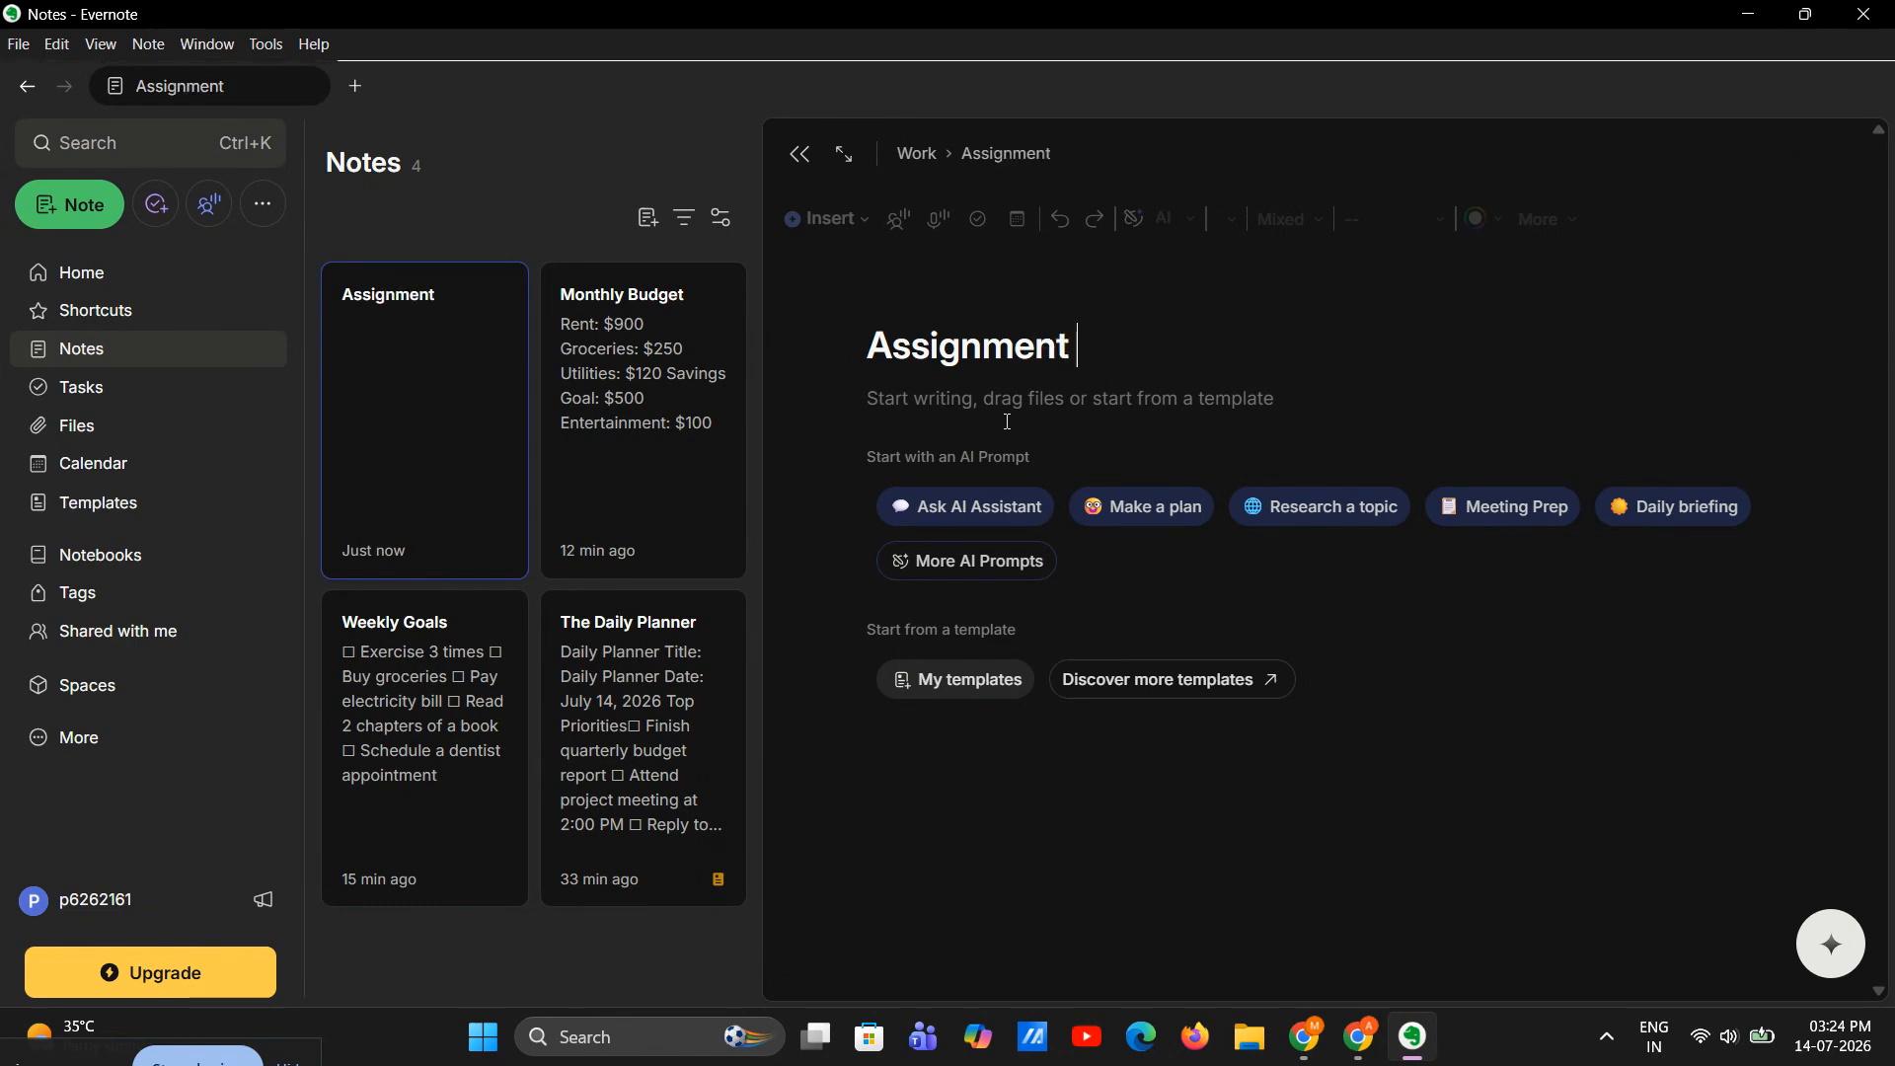
text( topics)
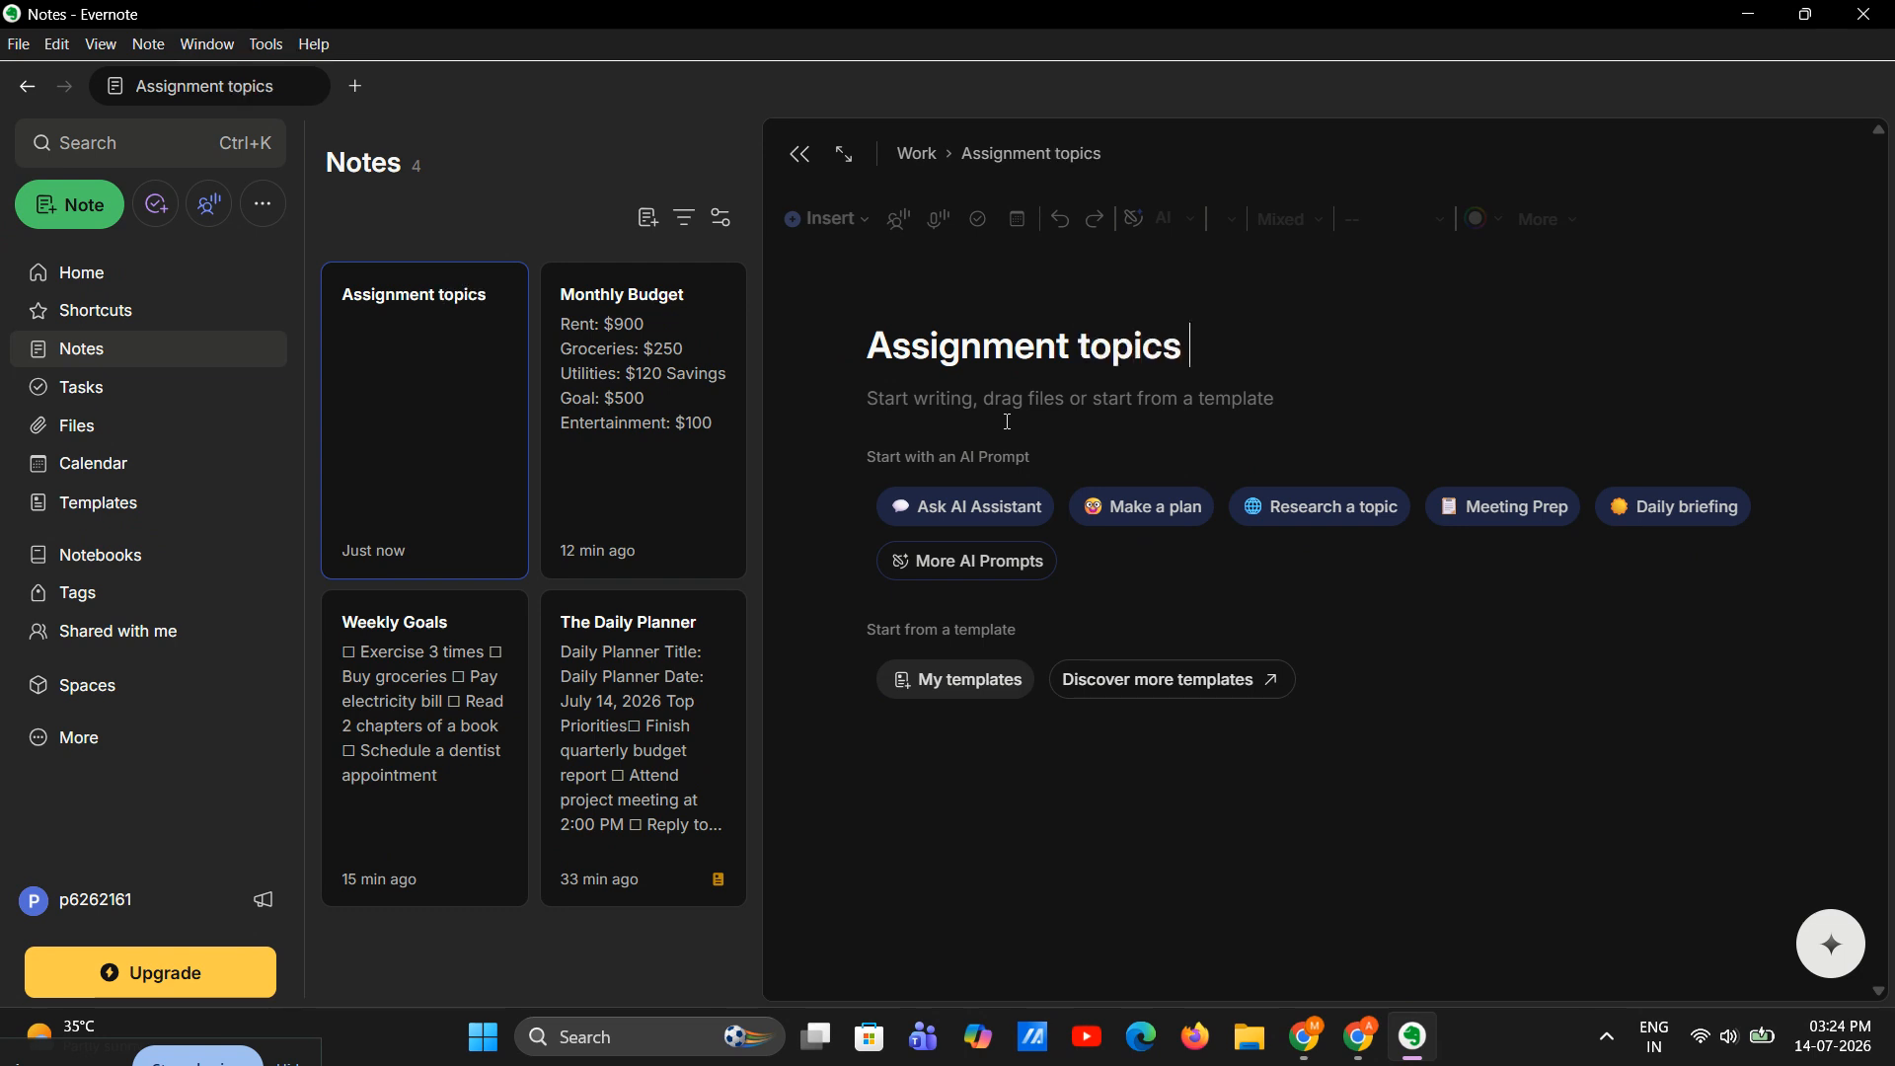
key(Return)
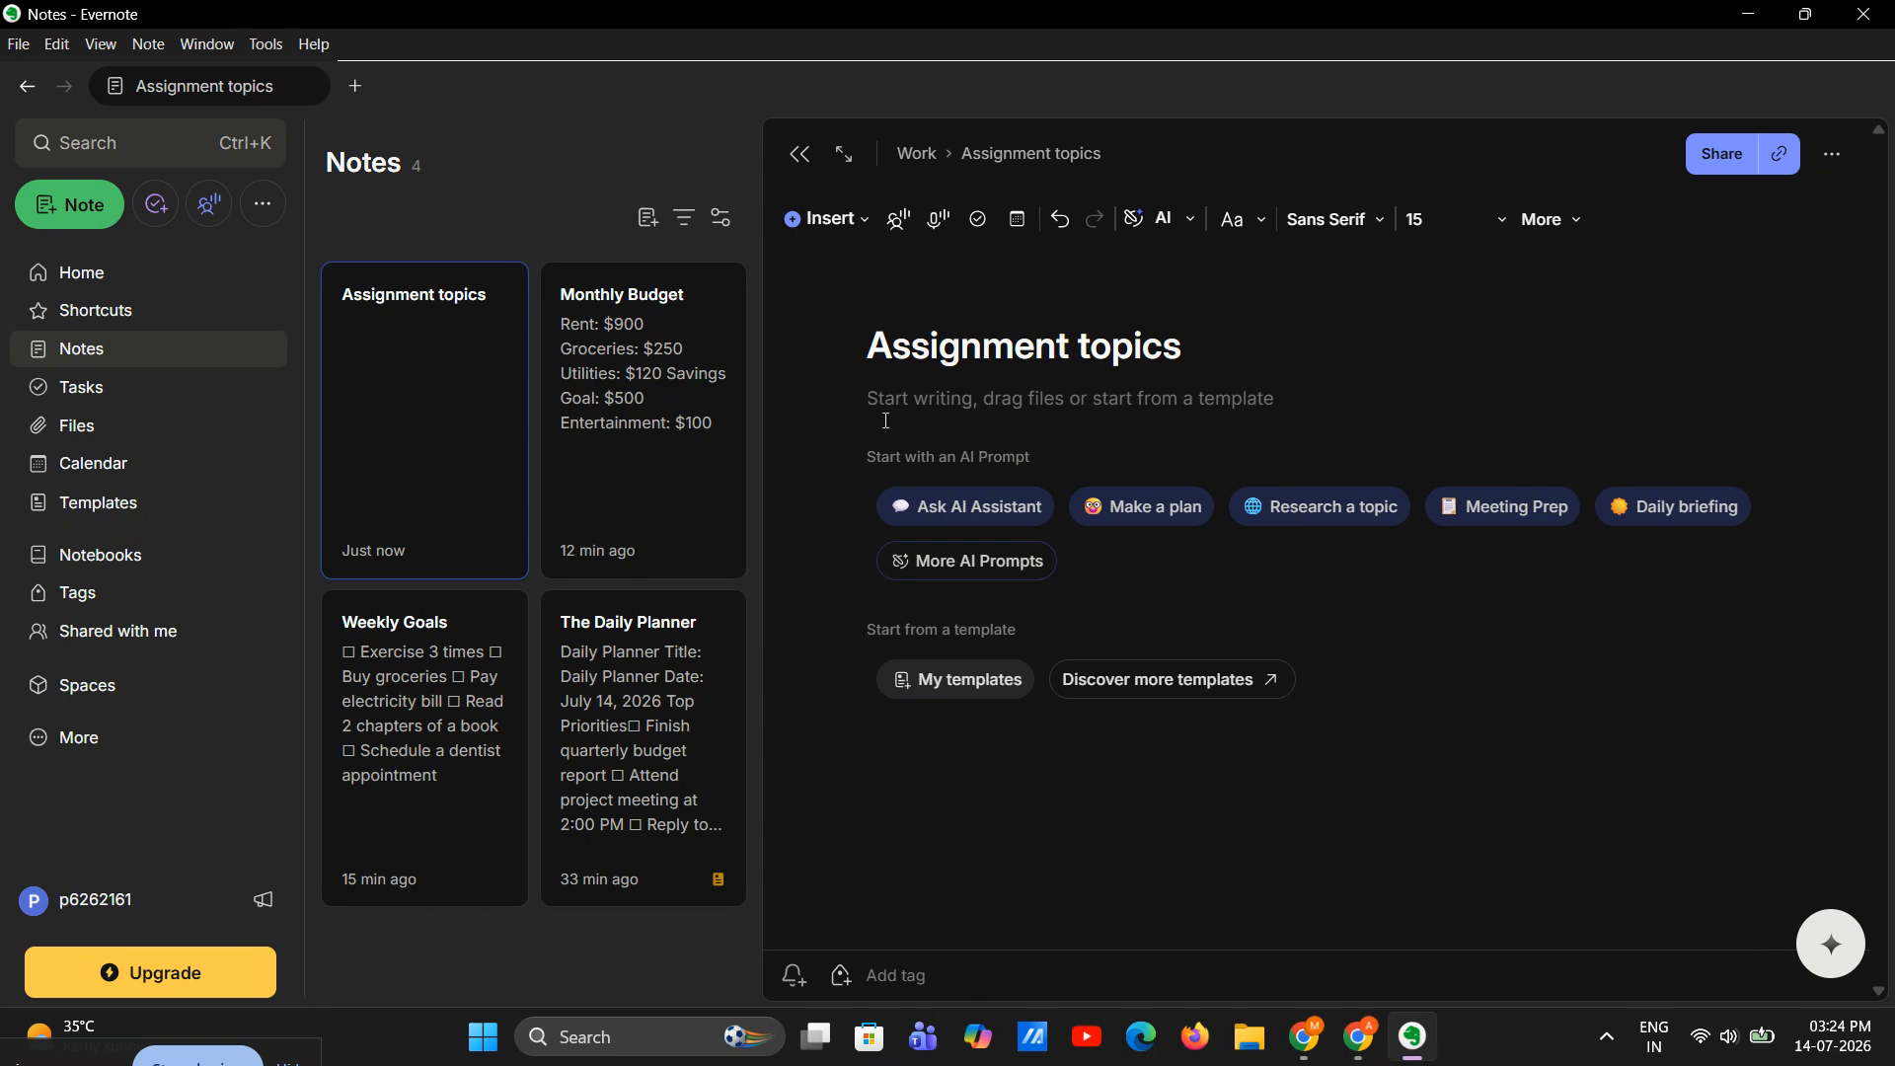
Step: Move the "Assignment topics" note into the School notebook and open that notebook
drag(476, 371, 138, 655)
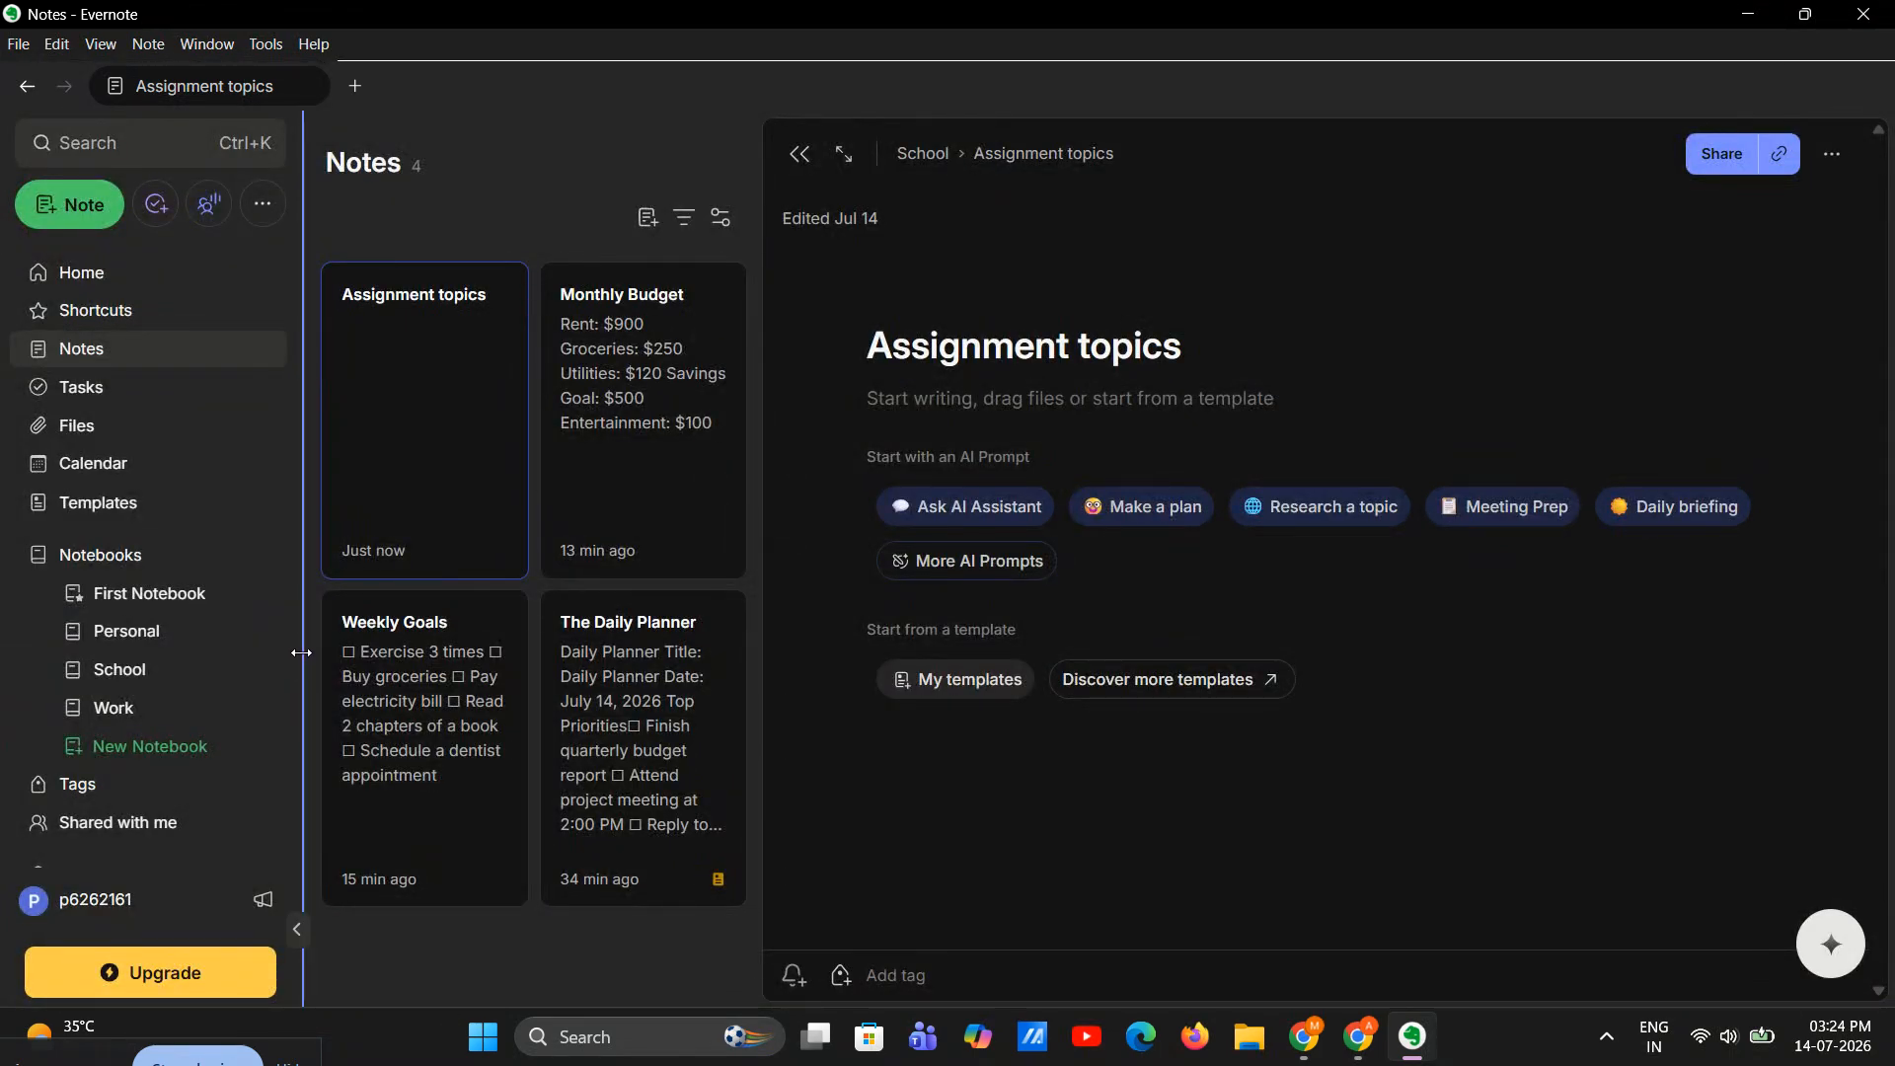
click(193, 675)
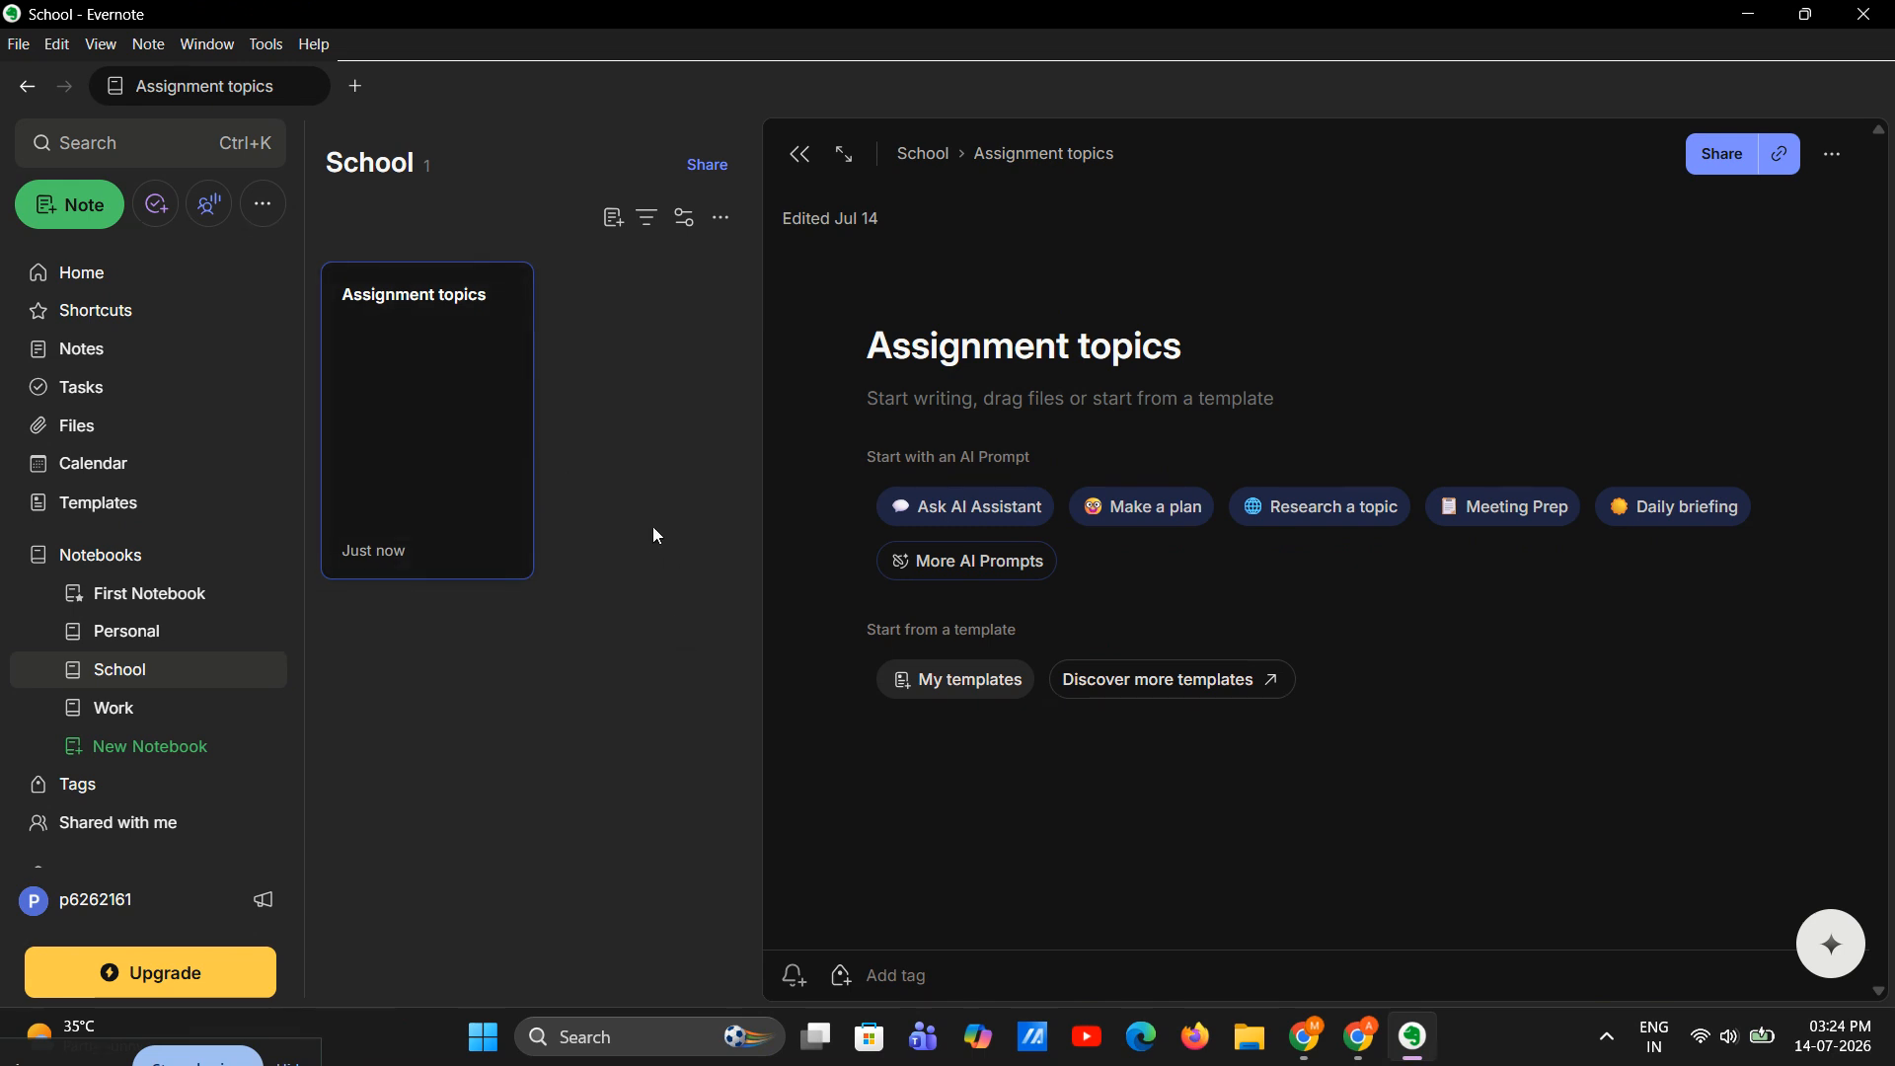
right_click(426, 463)
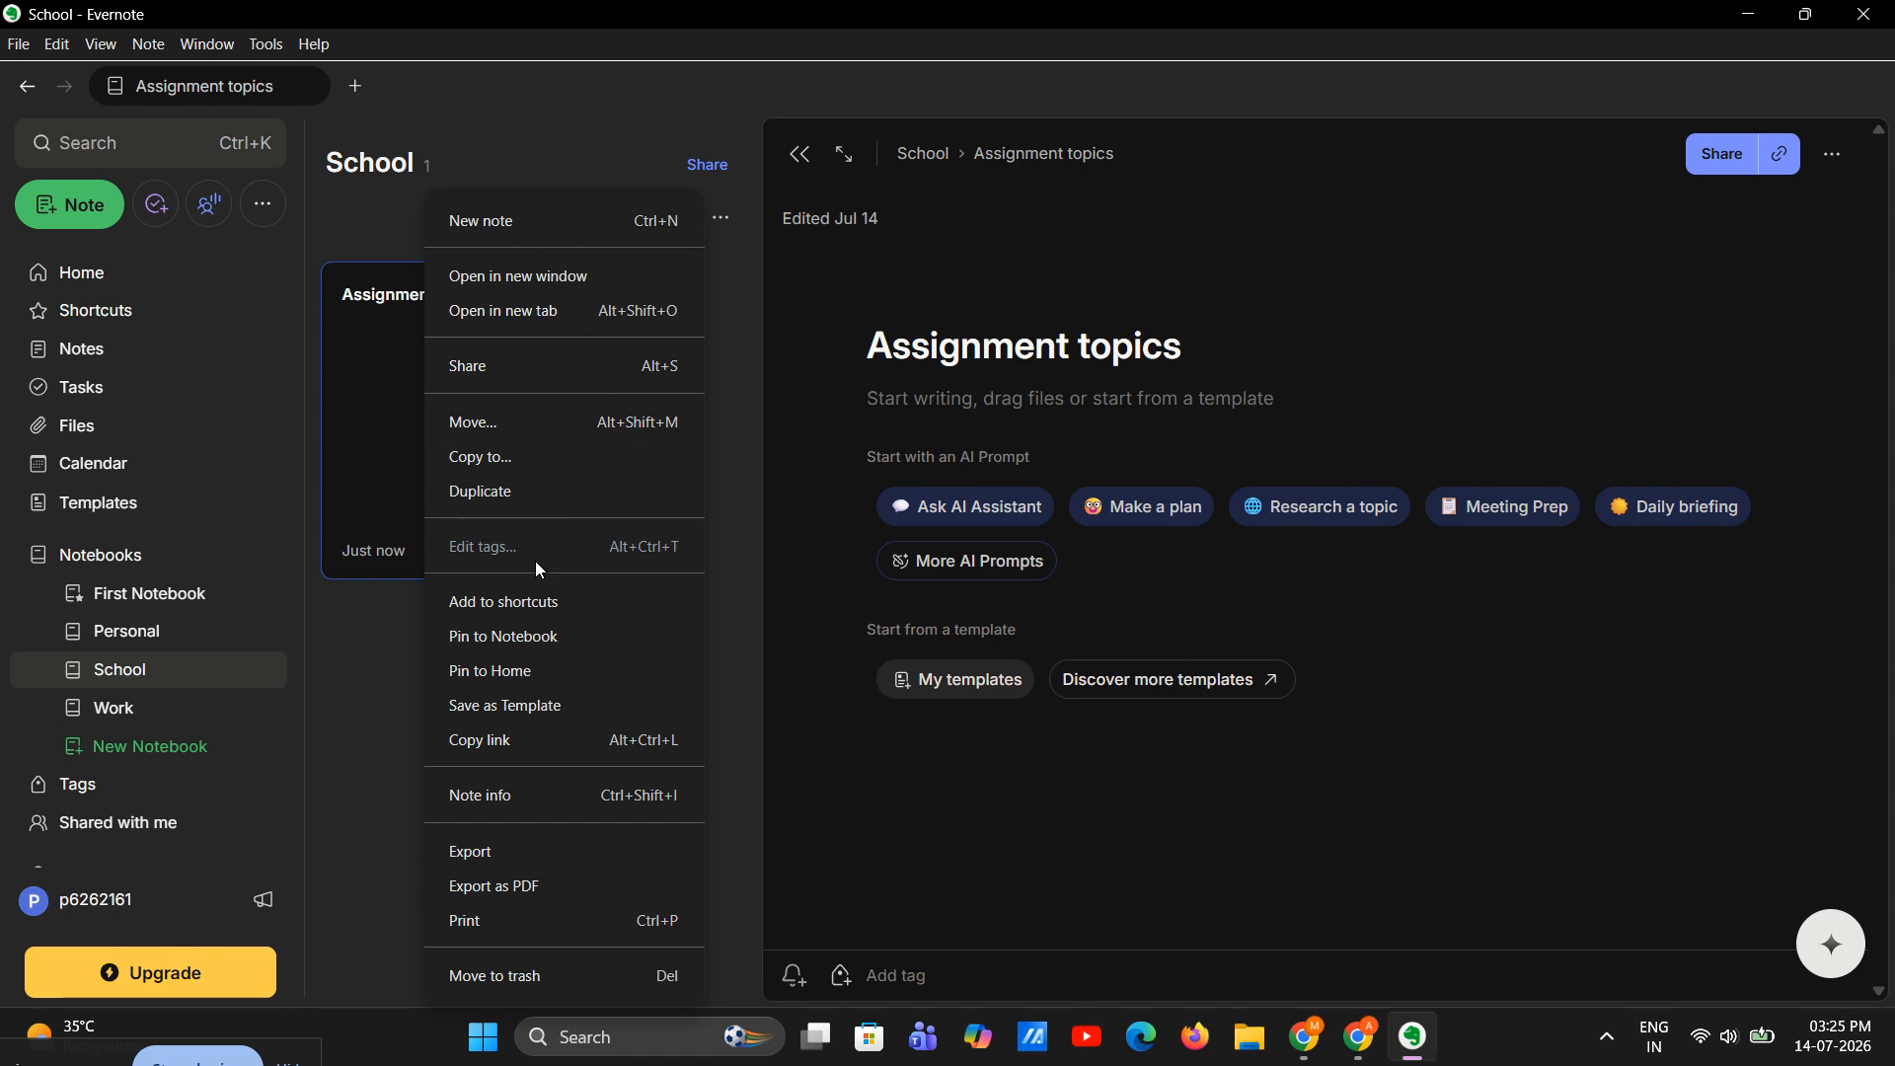
click(351, 643)
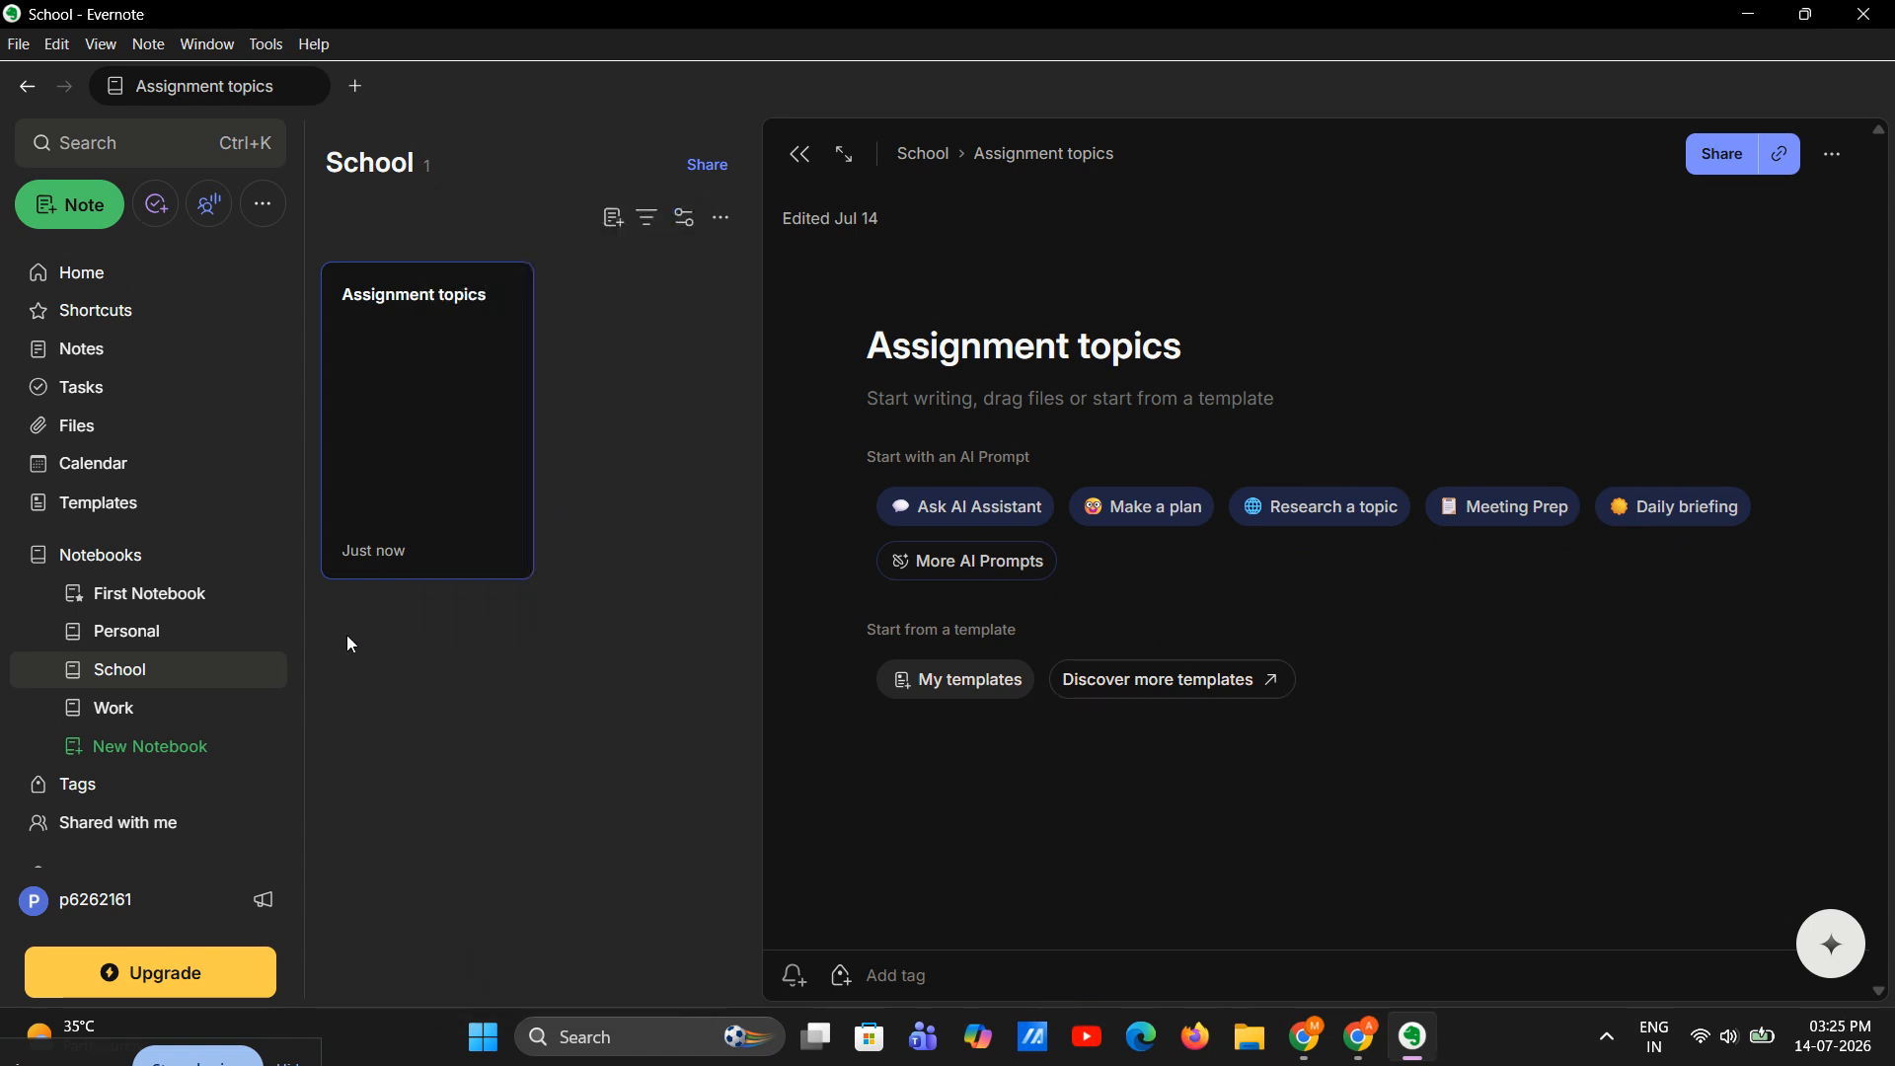
Step: Insert a task named "Submission" in the body of the "Assignment topics" note, due tomorrow
click(936, 387)
text(/)
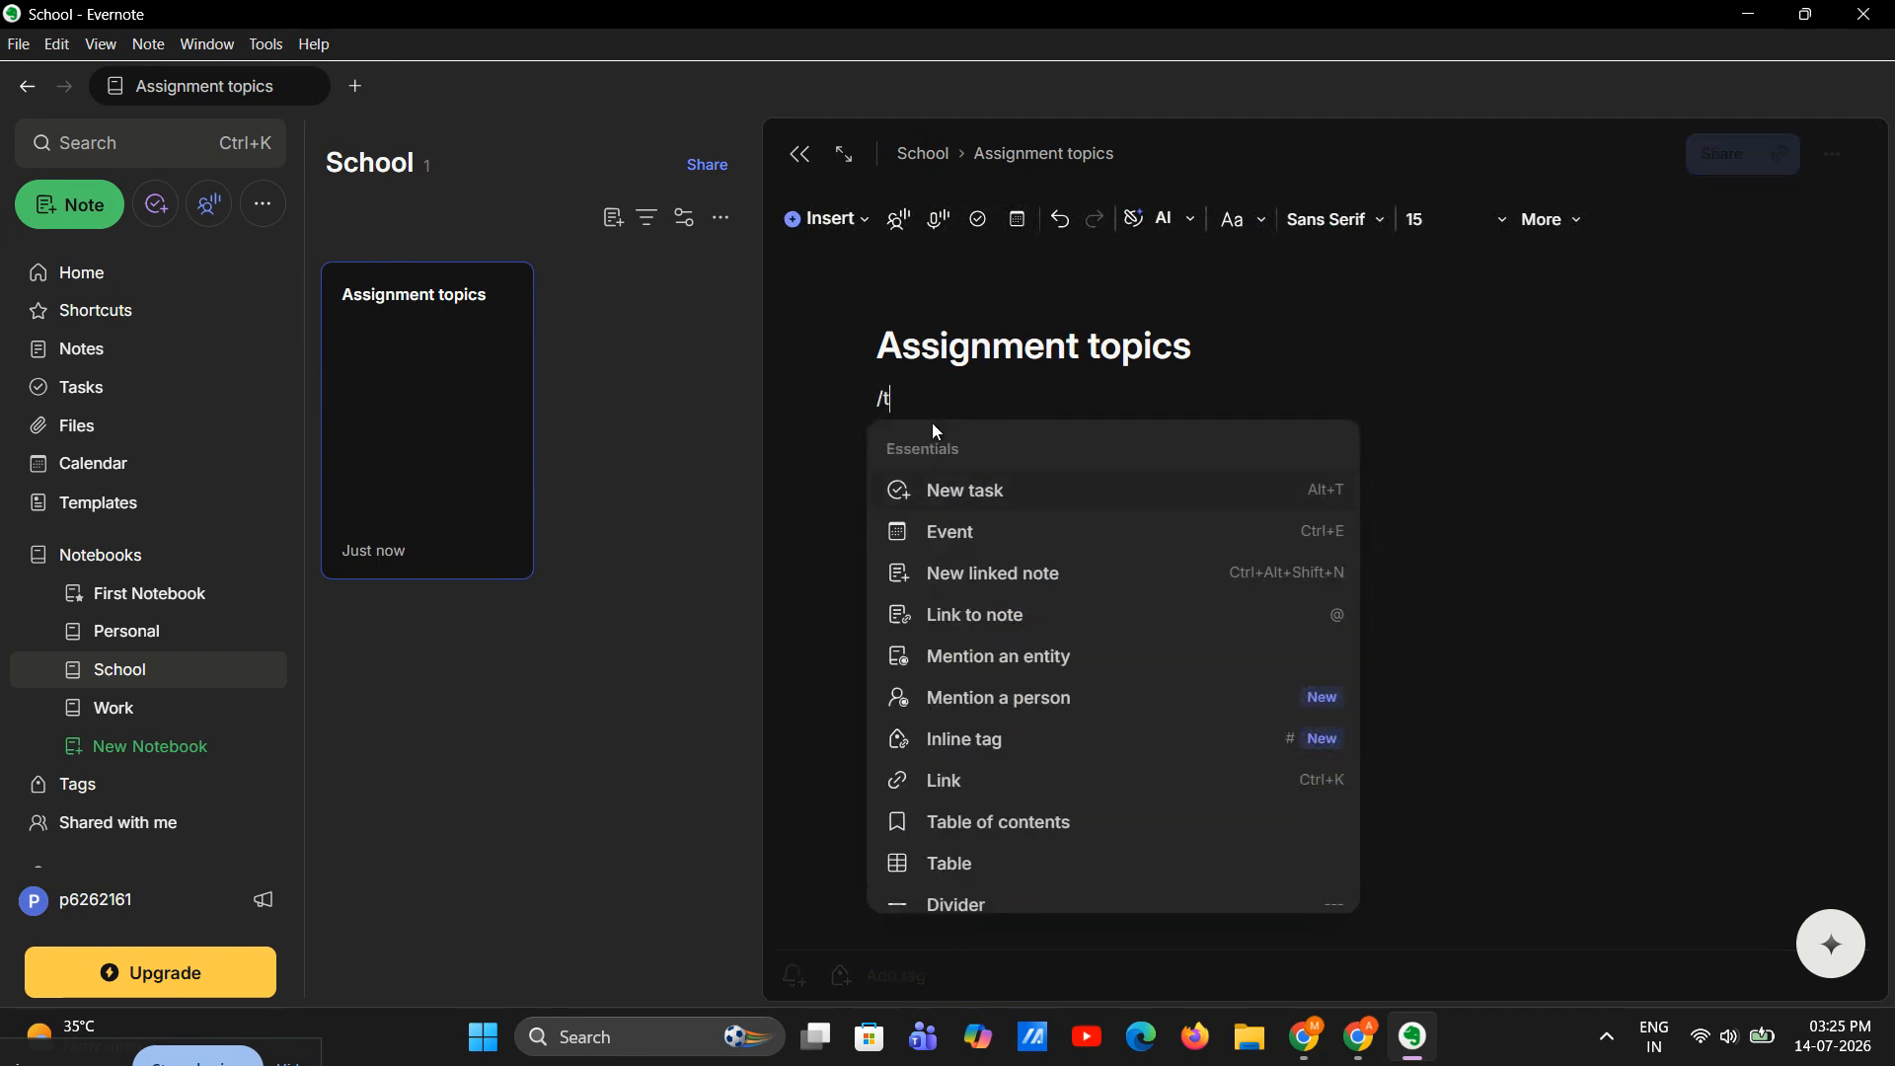
text(ta)
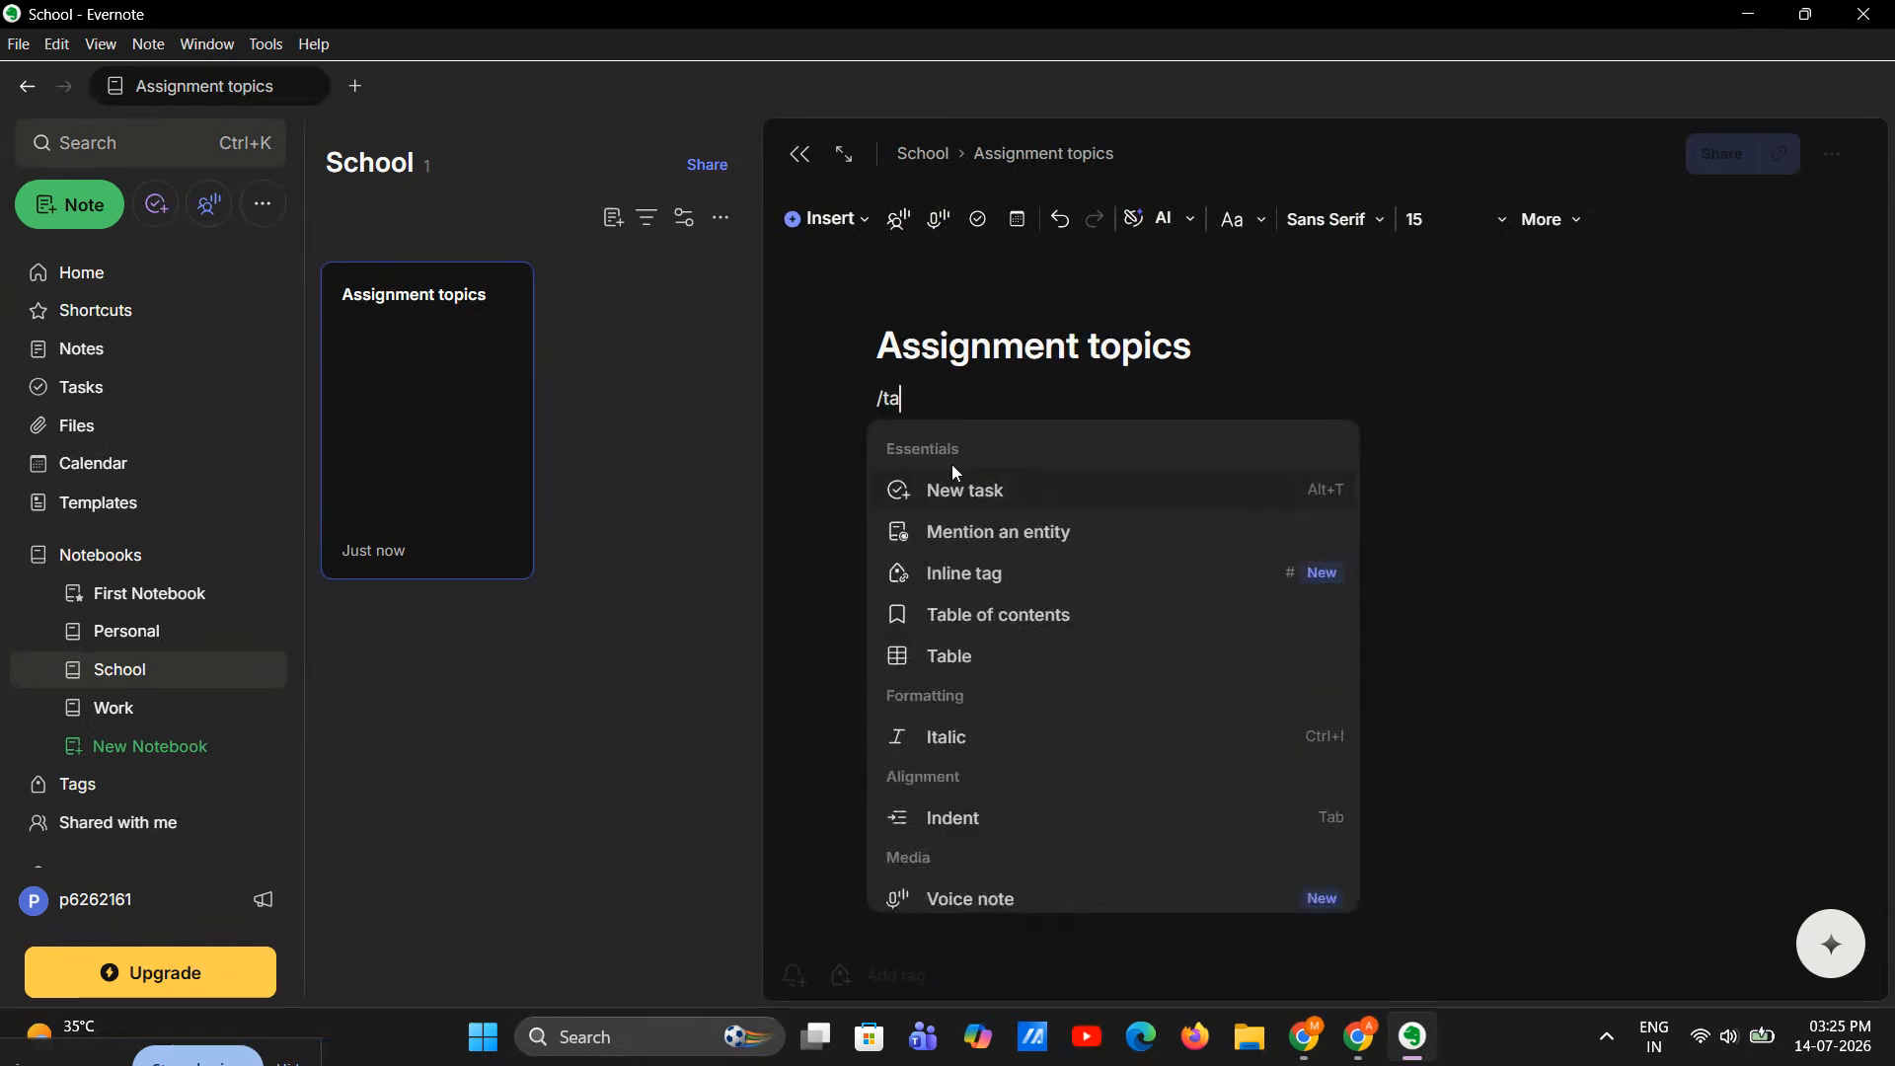
key(Return)
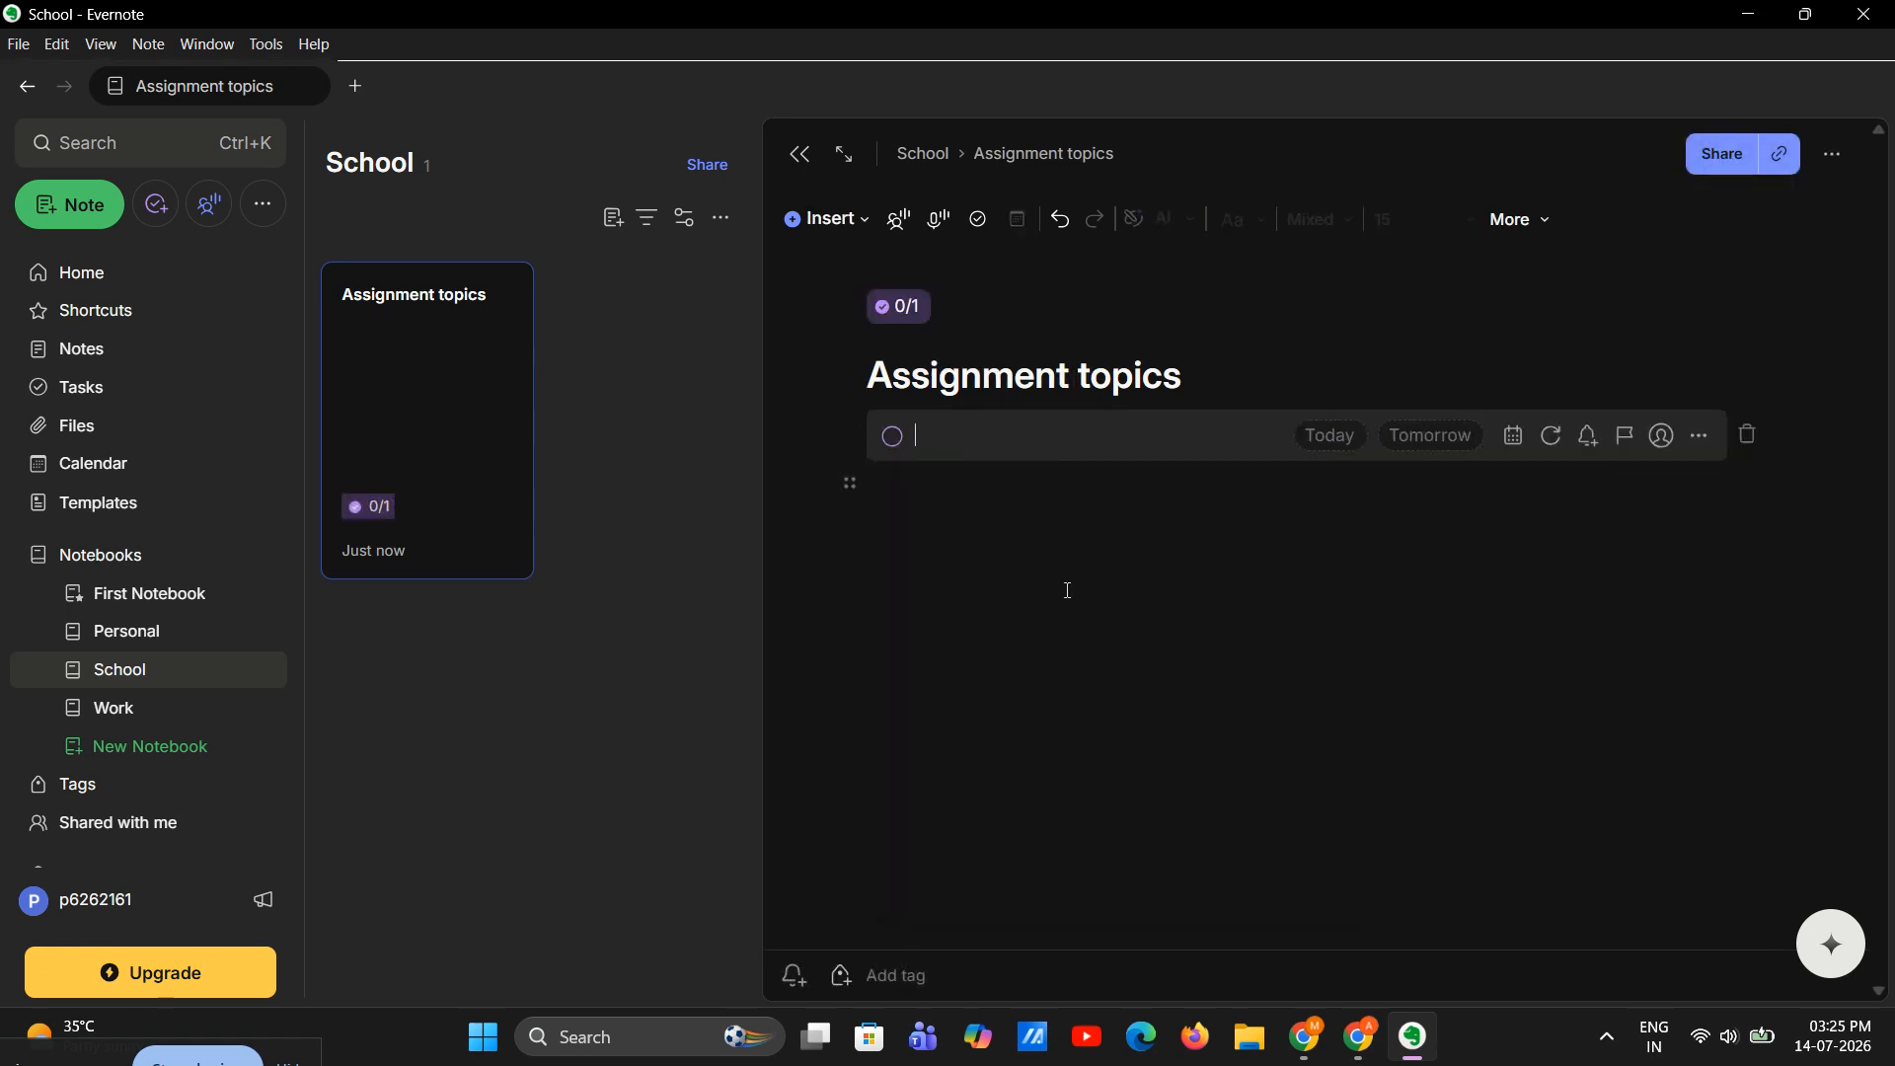
click(1428, 444)
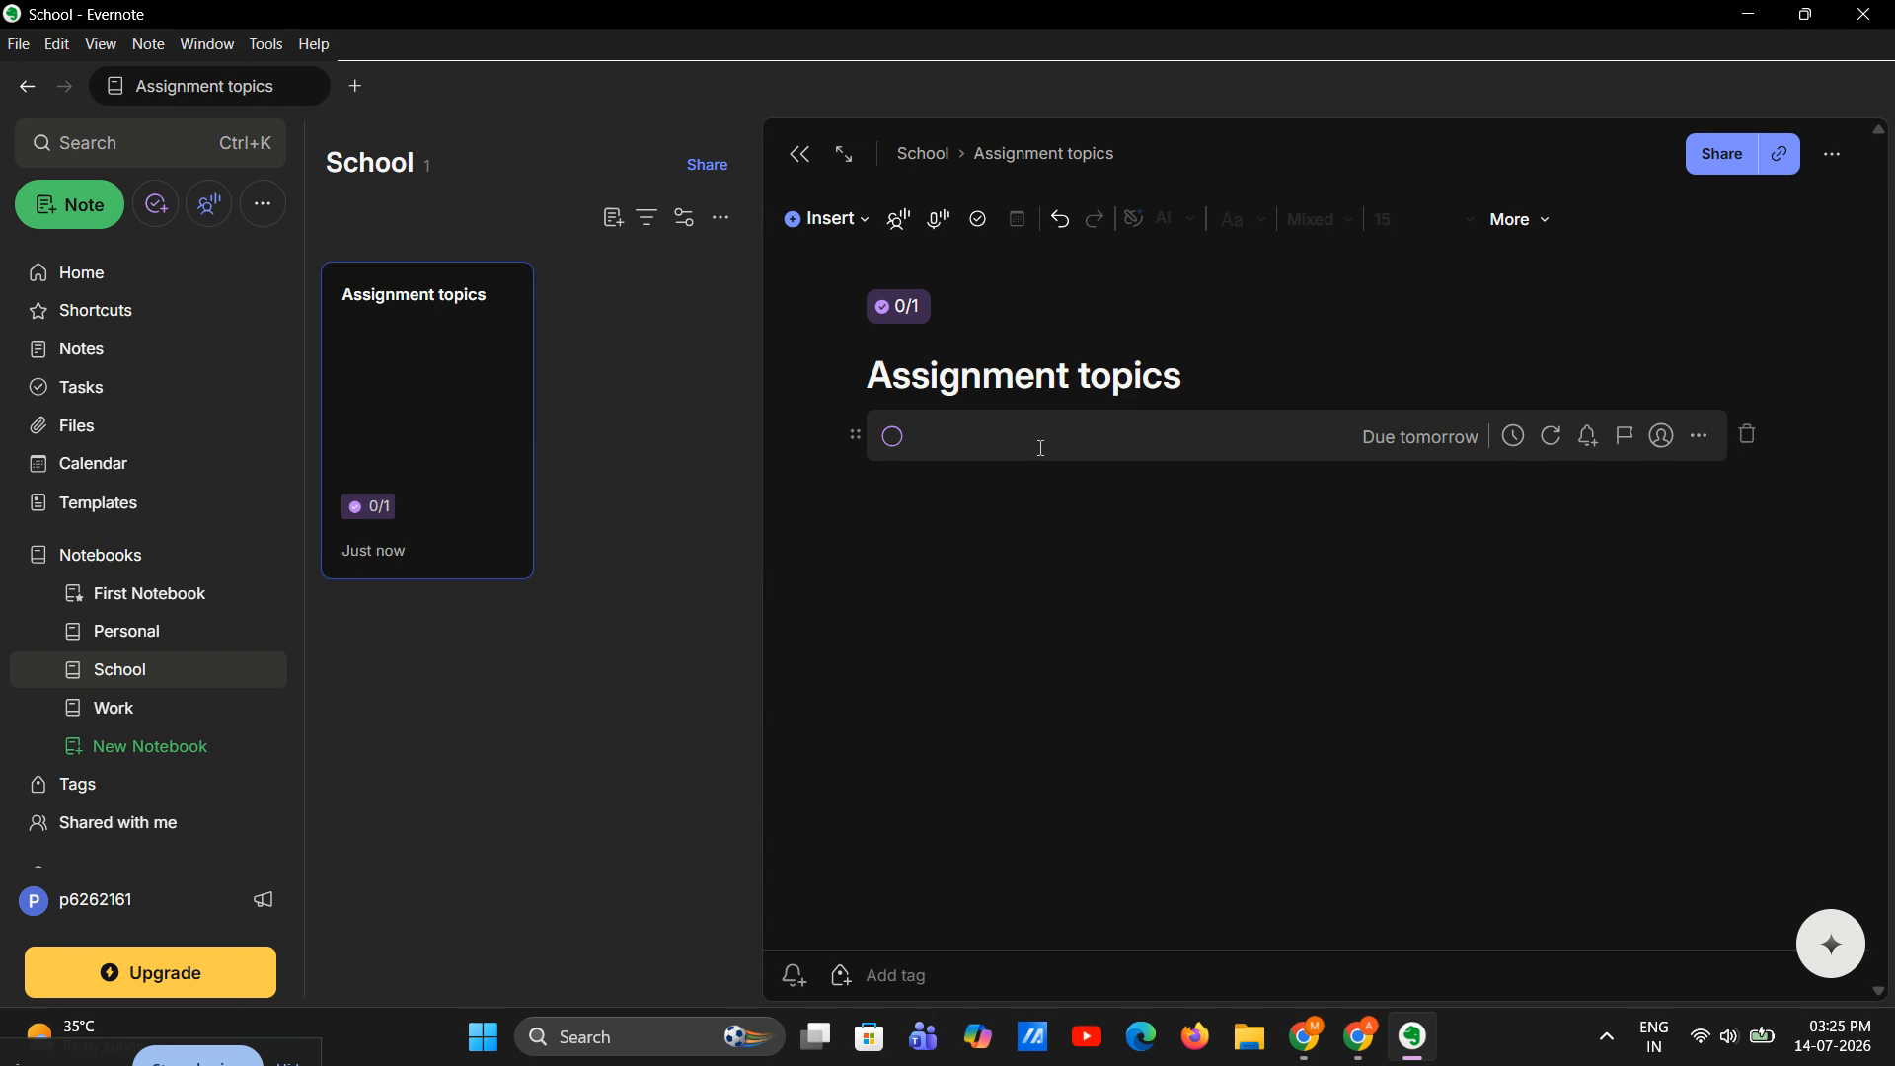
text(Subm)
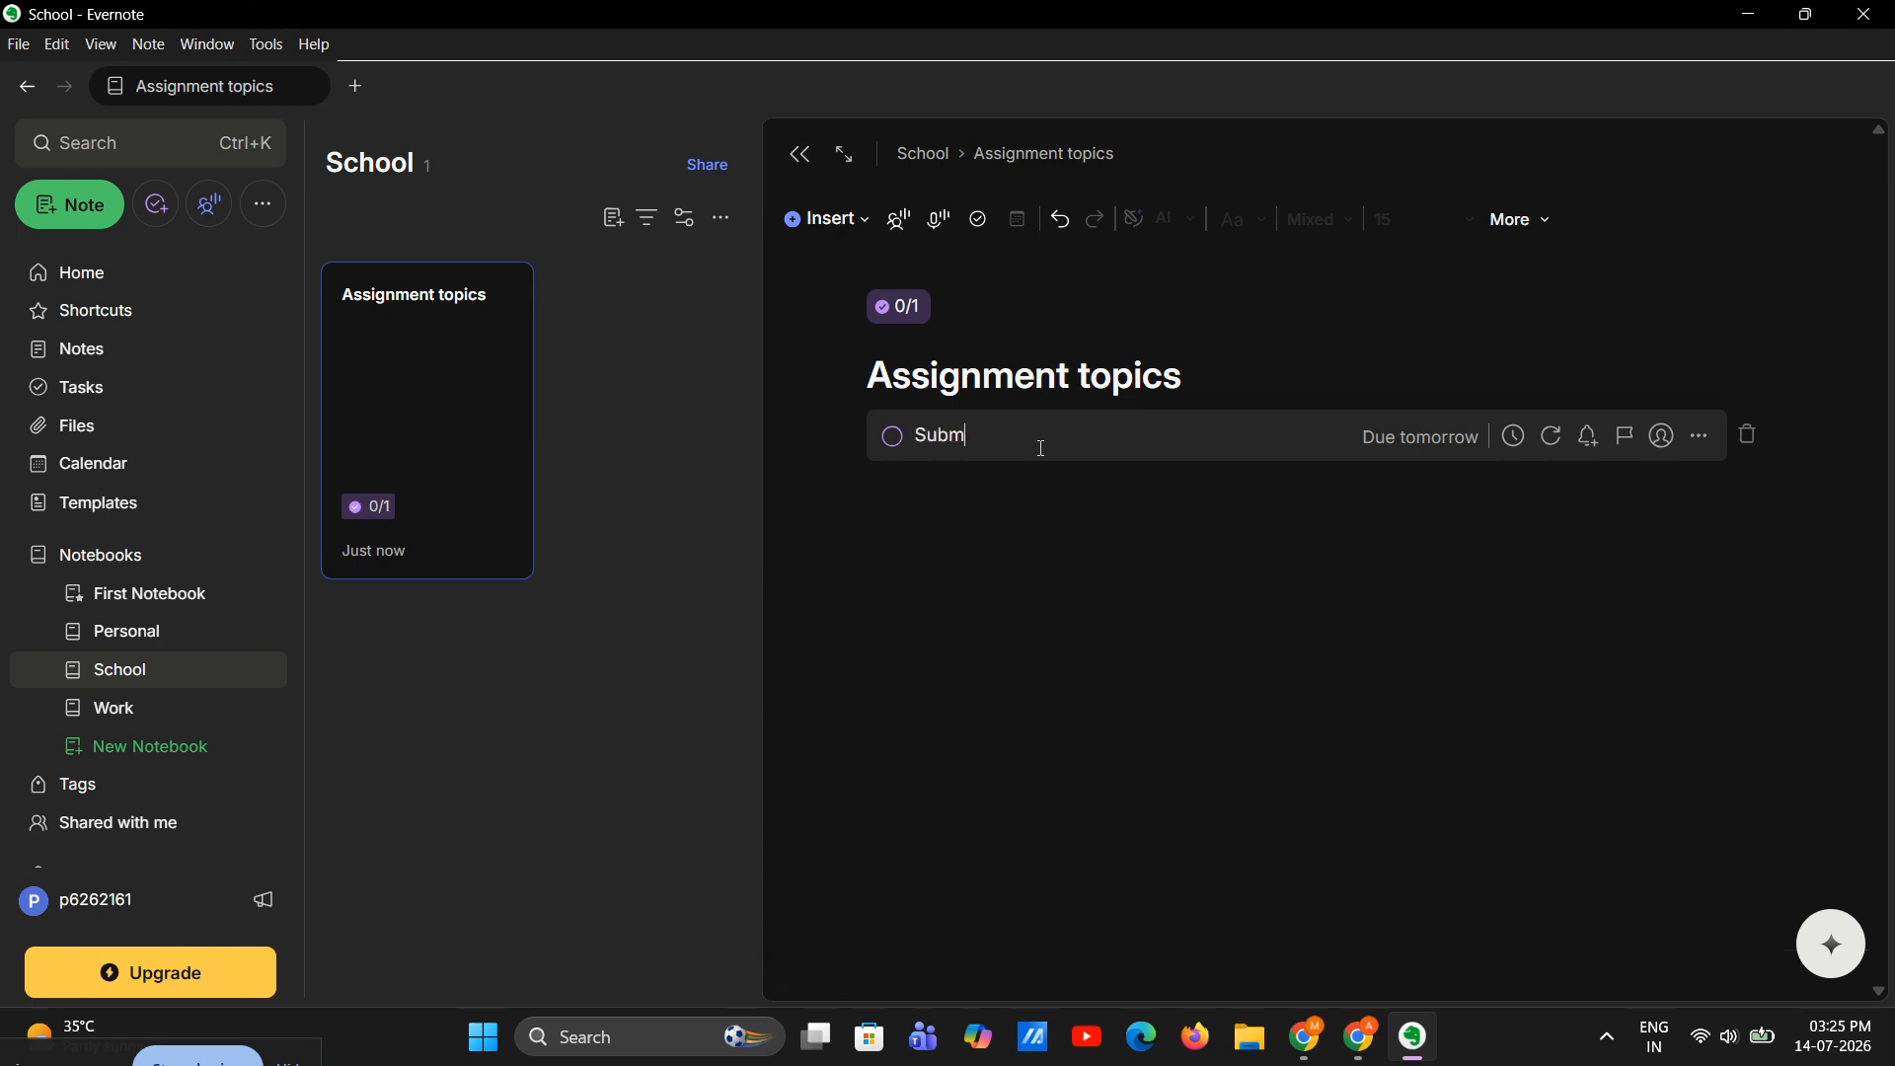
text(ission)
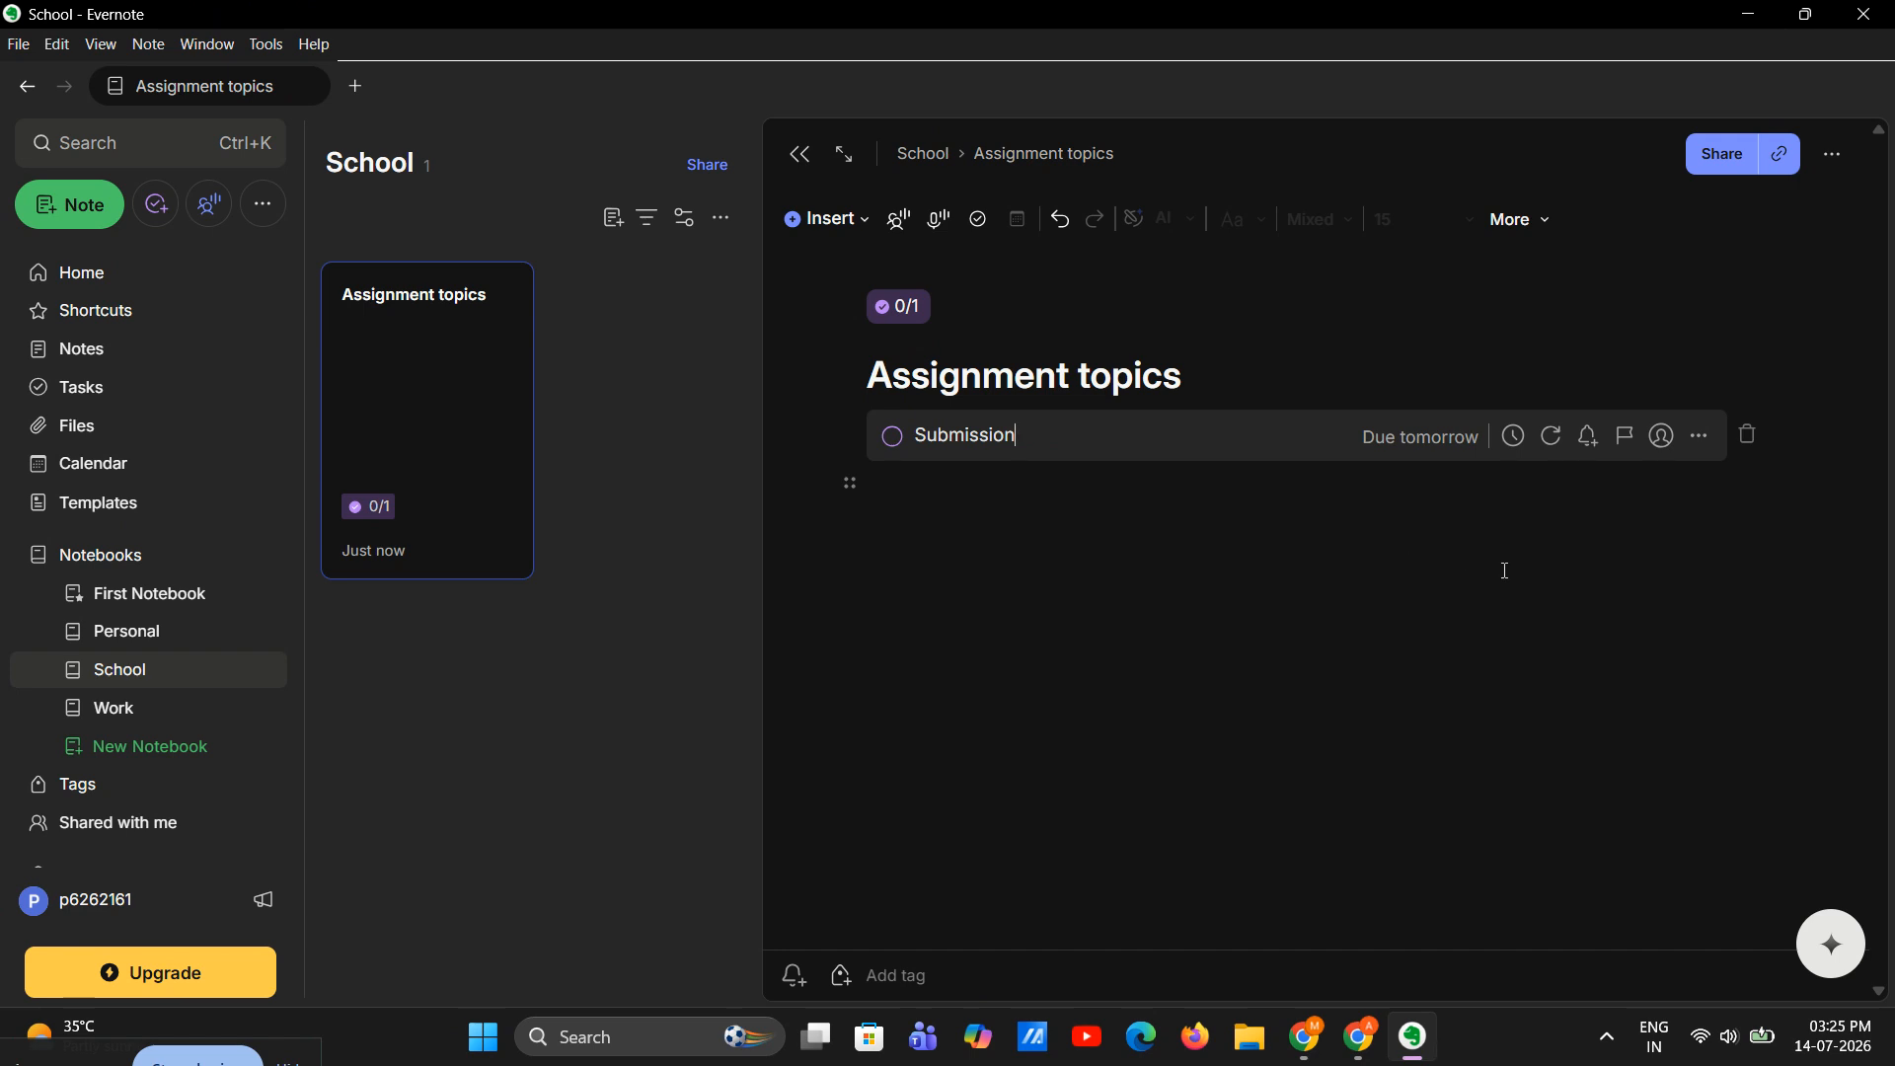
Step: Add a reminder to the Submission task for July 15, 2026 at 04:00 PM
click(1588, 437)
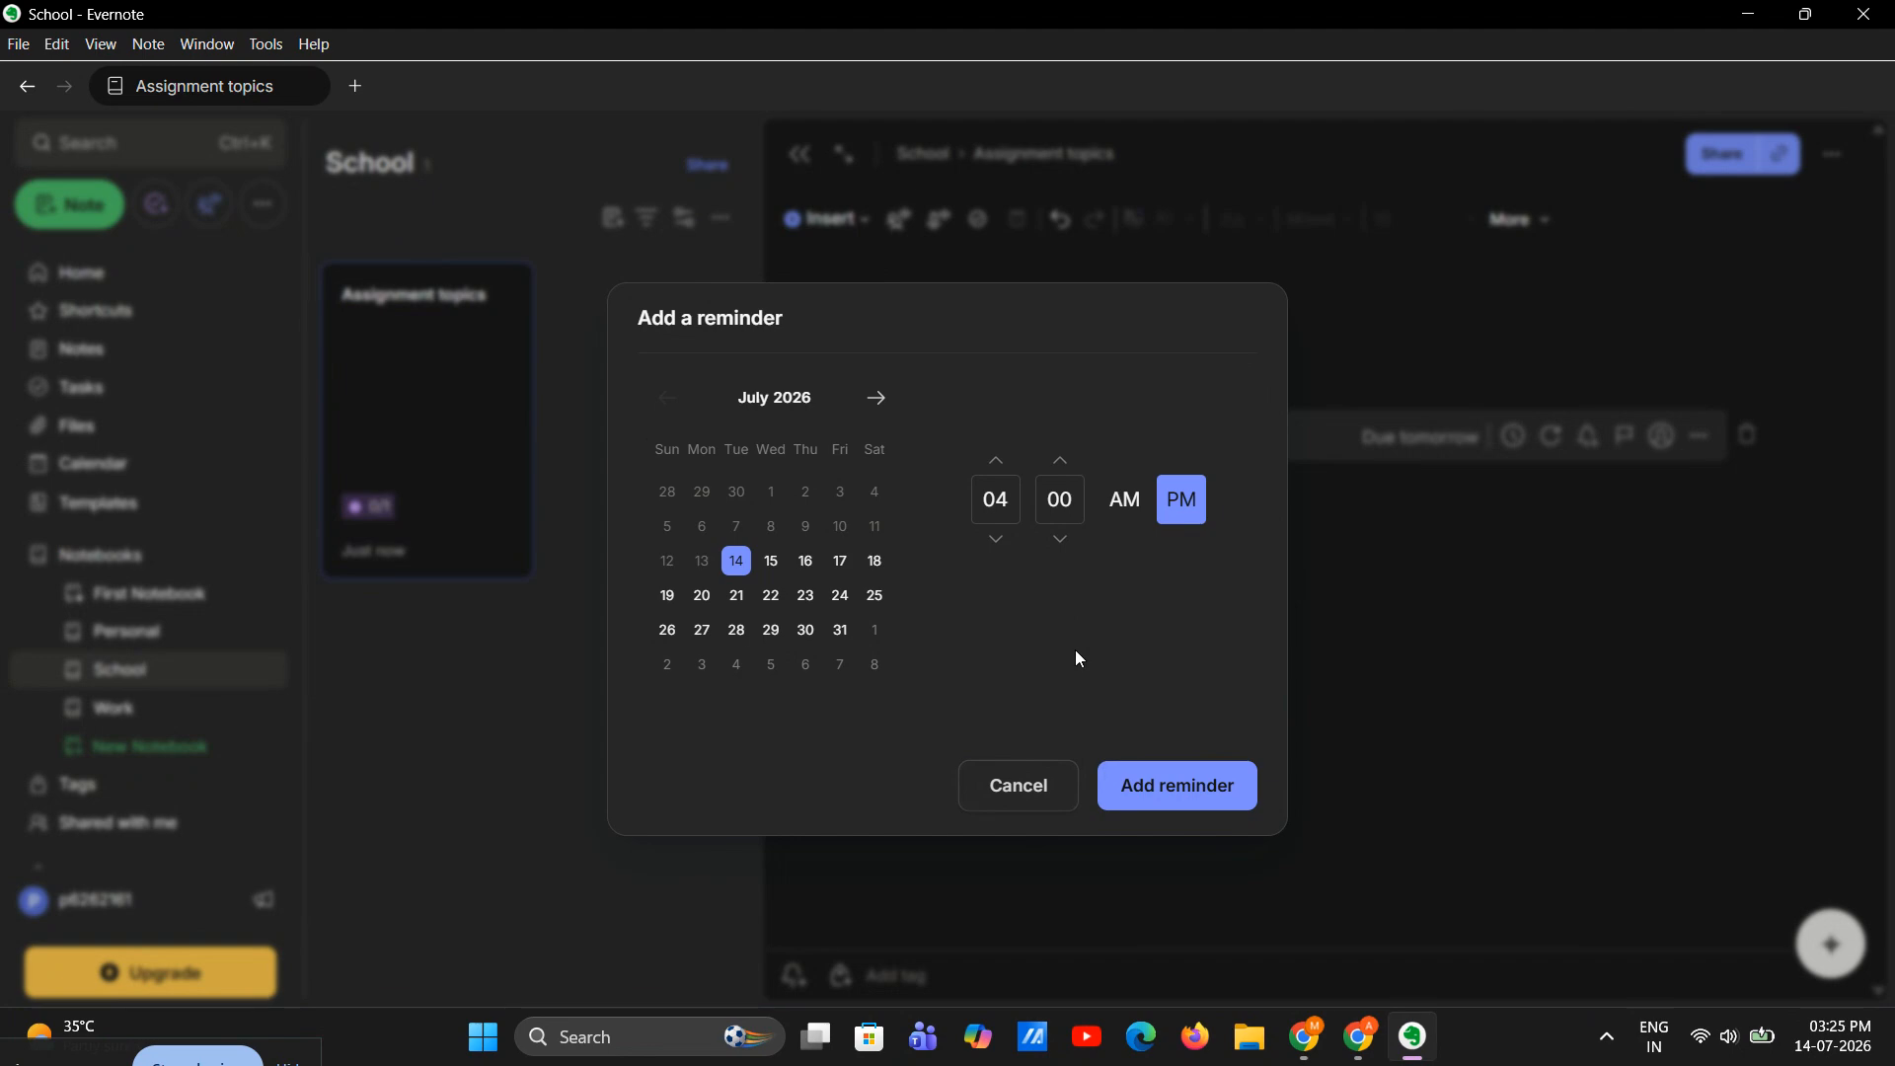
click(771, 562)
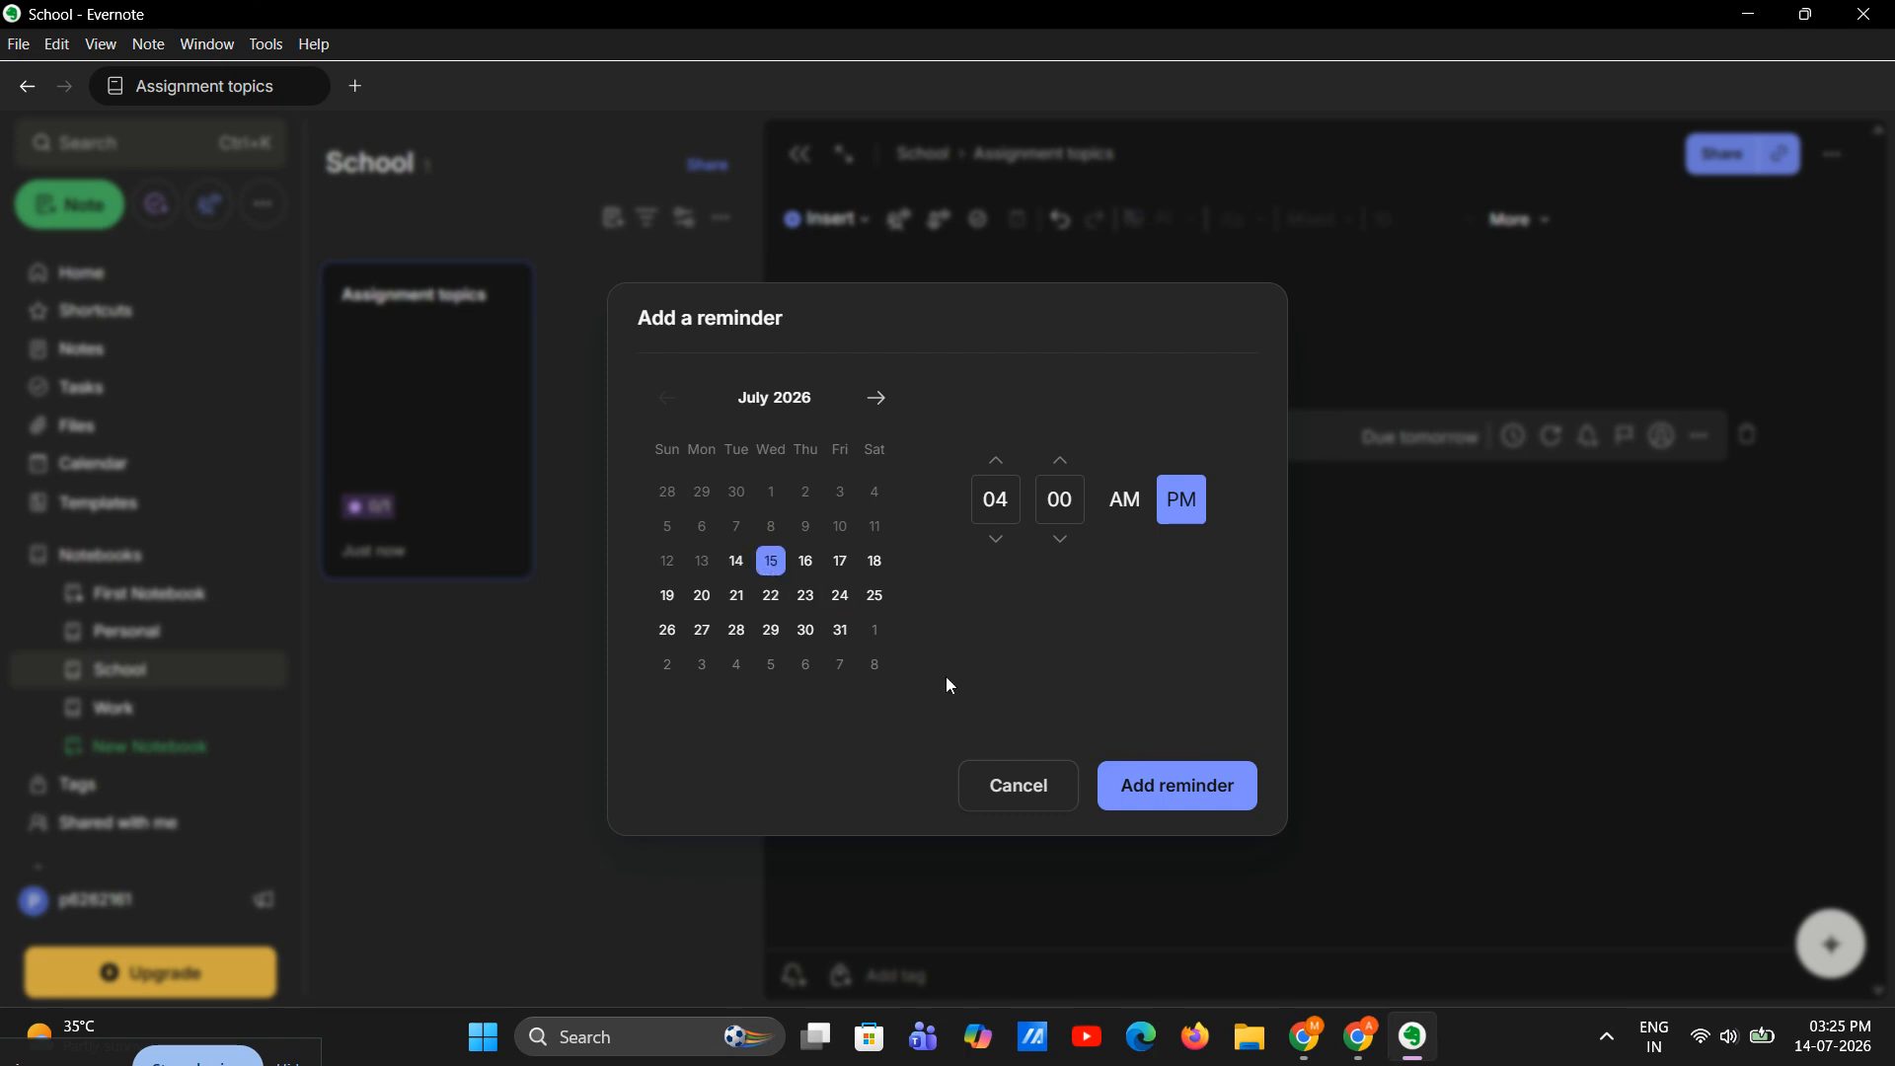
click(1180, 787)
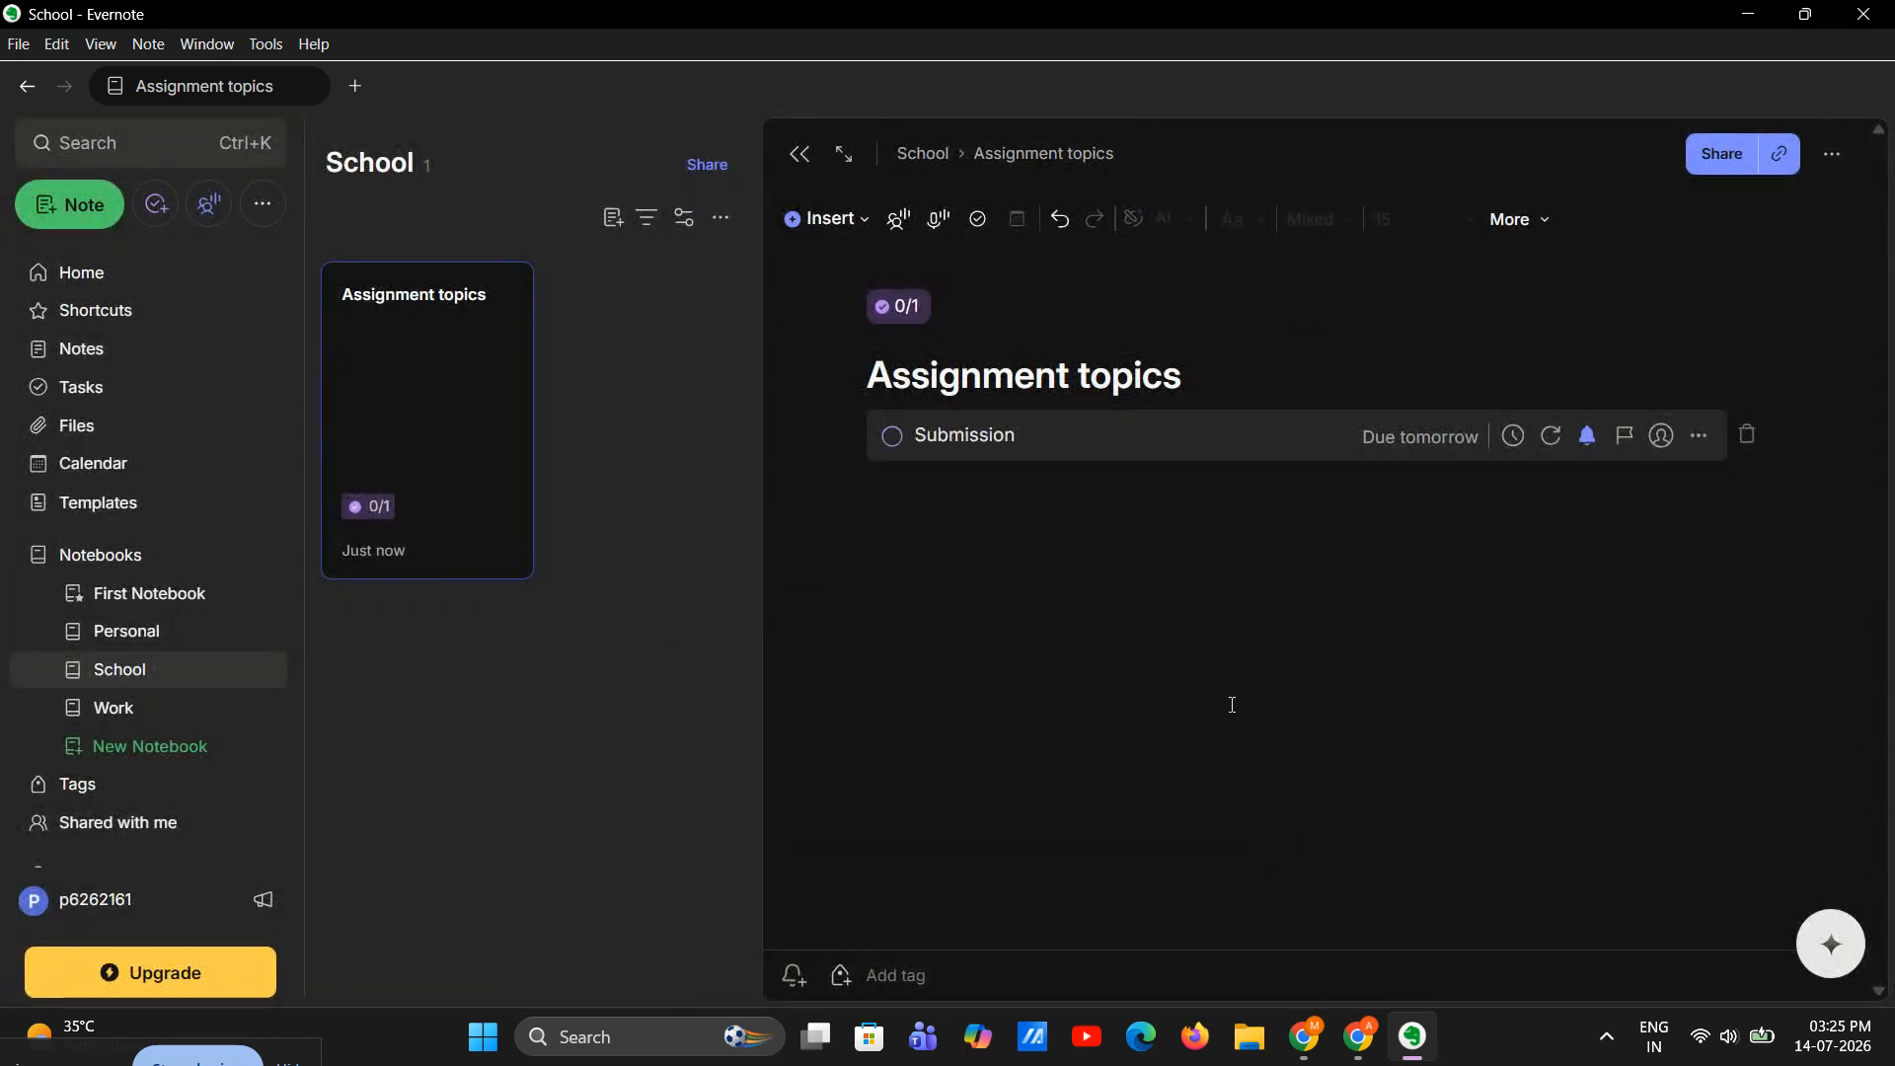
Step: Attach the PDF file Mock_Project_Report from Downloads below the Submission task
click(990, 482)
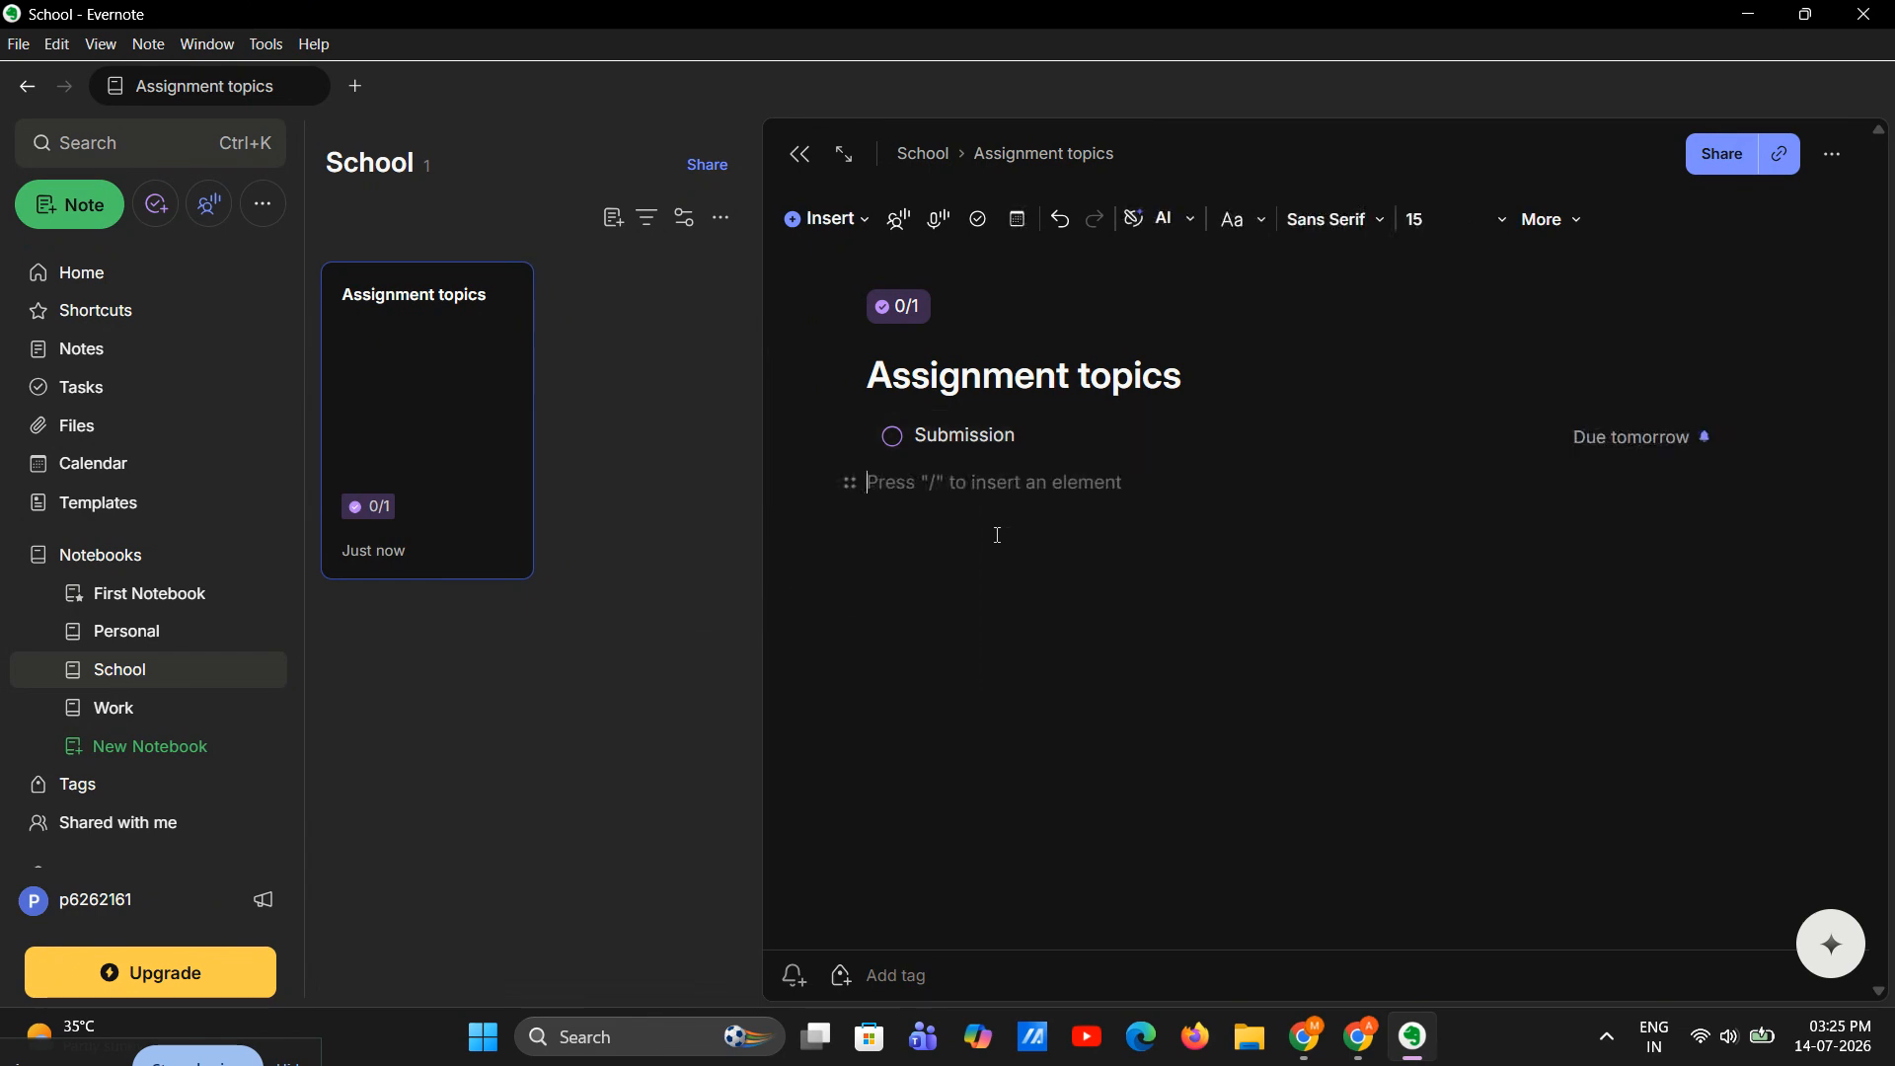
text(/fi)
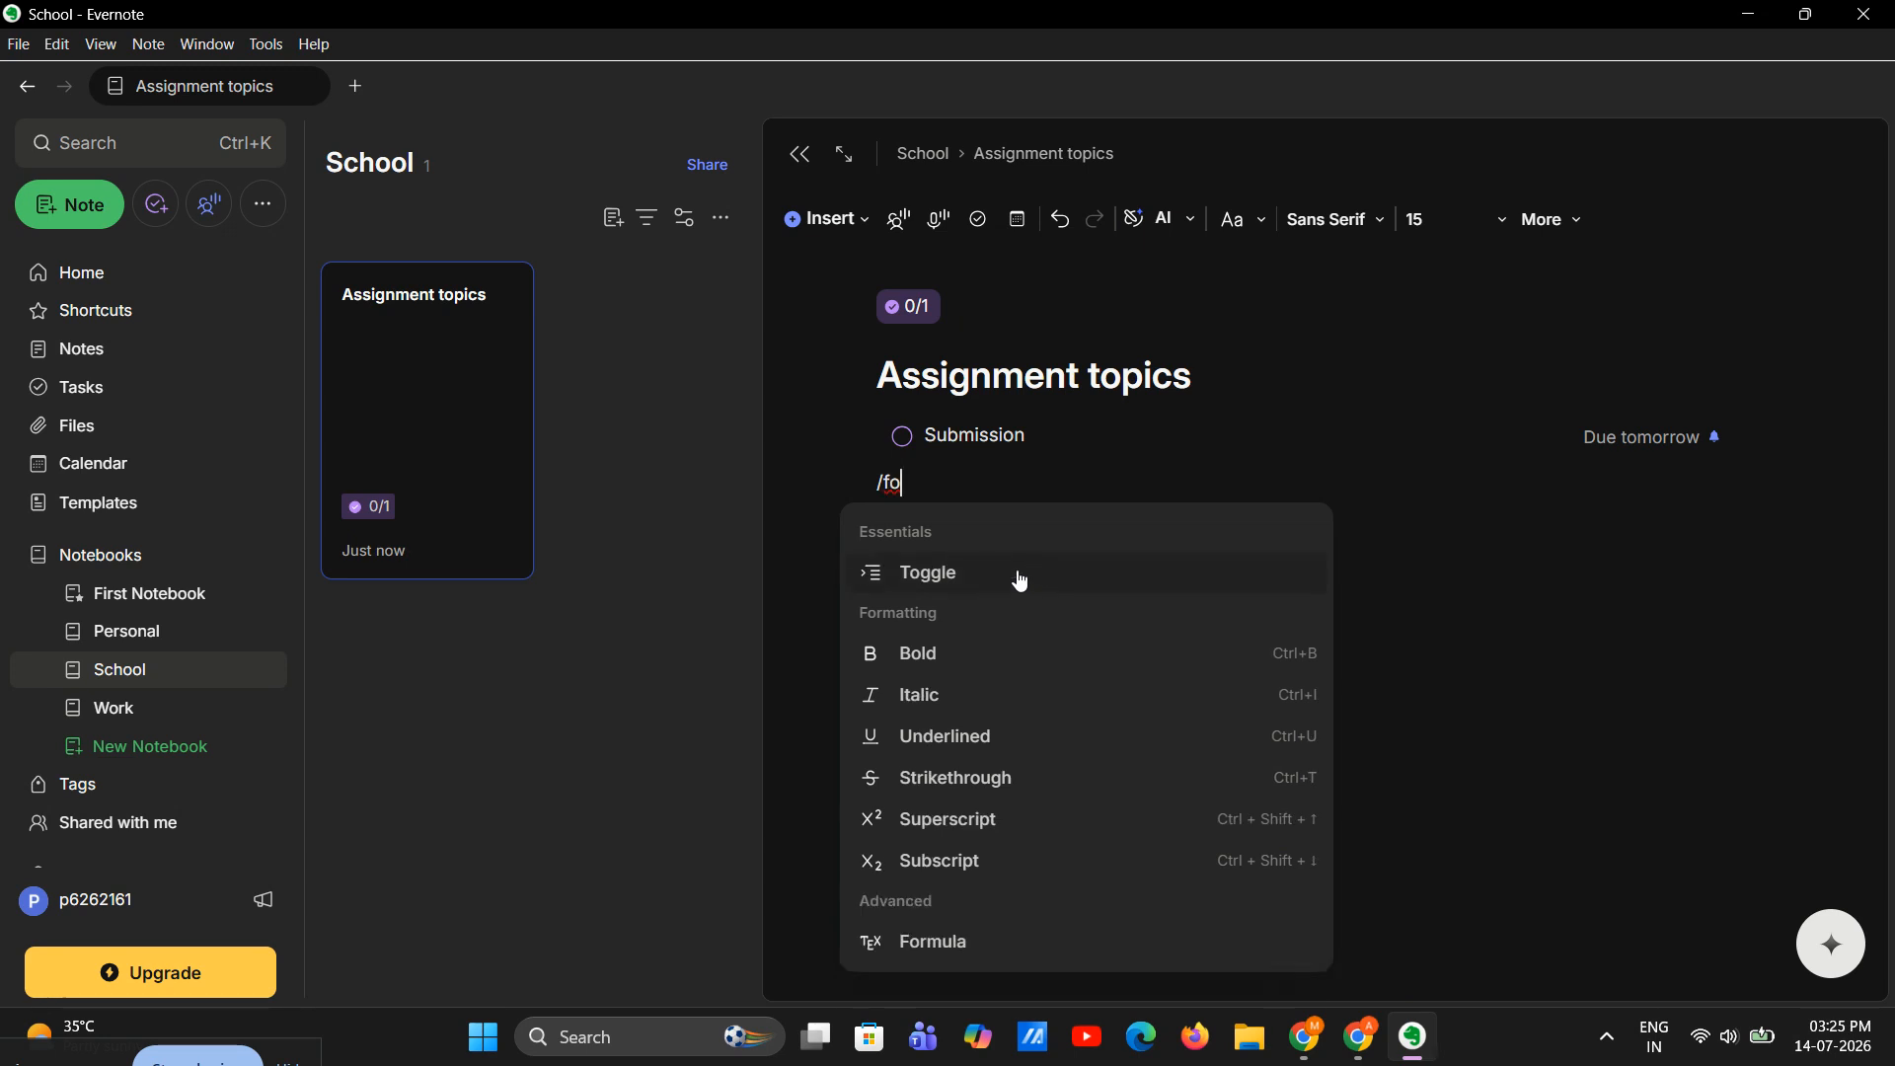
text(l)
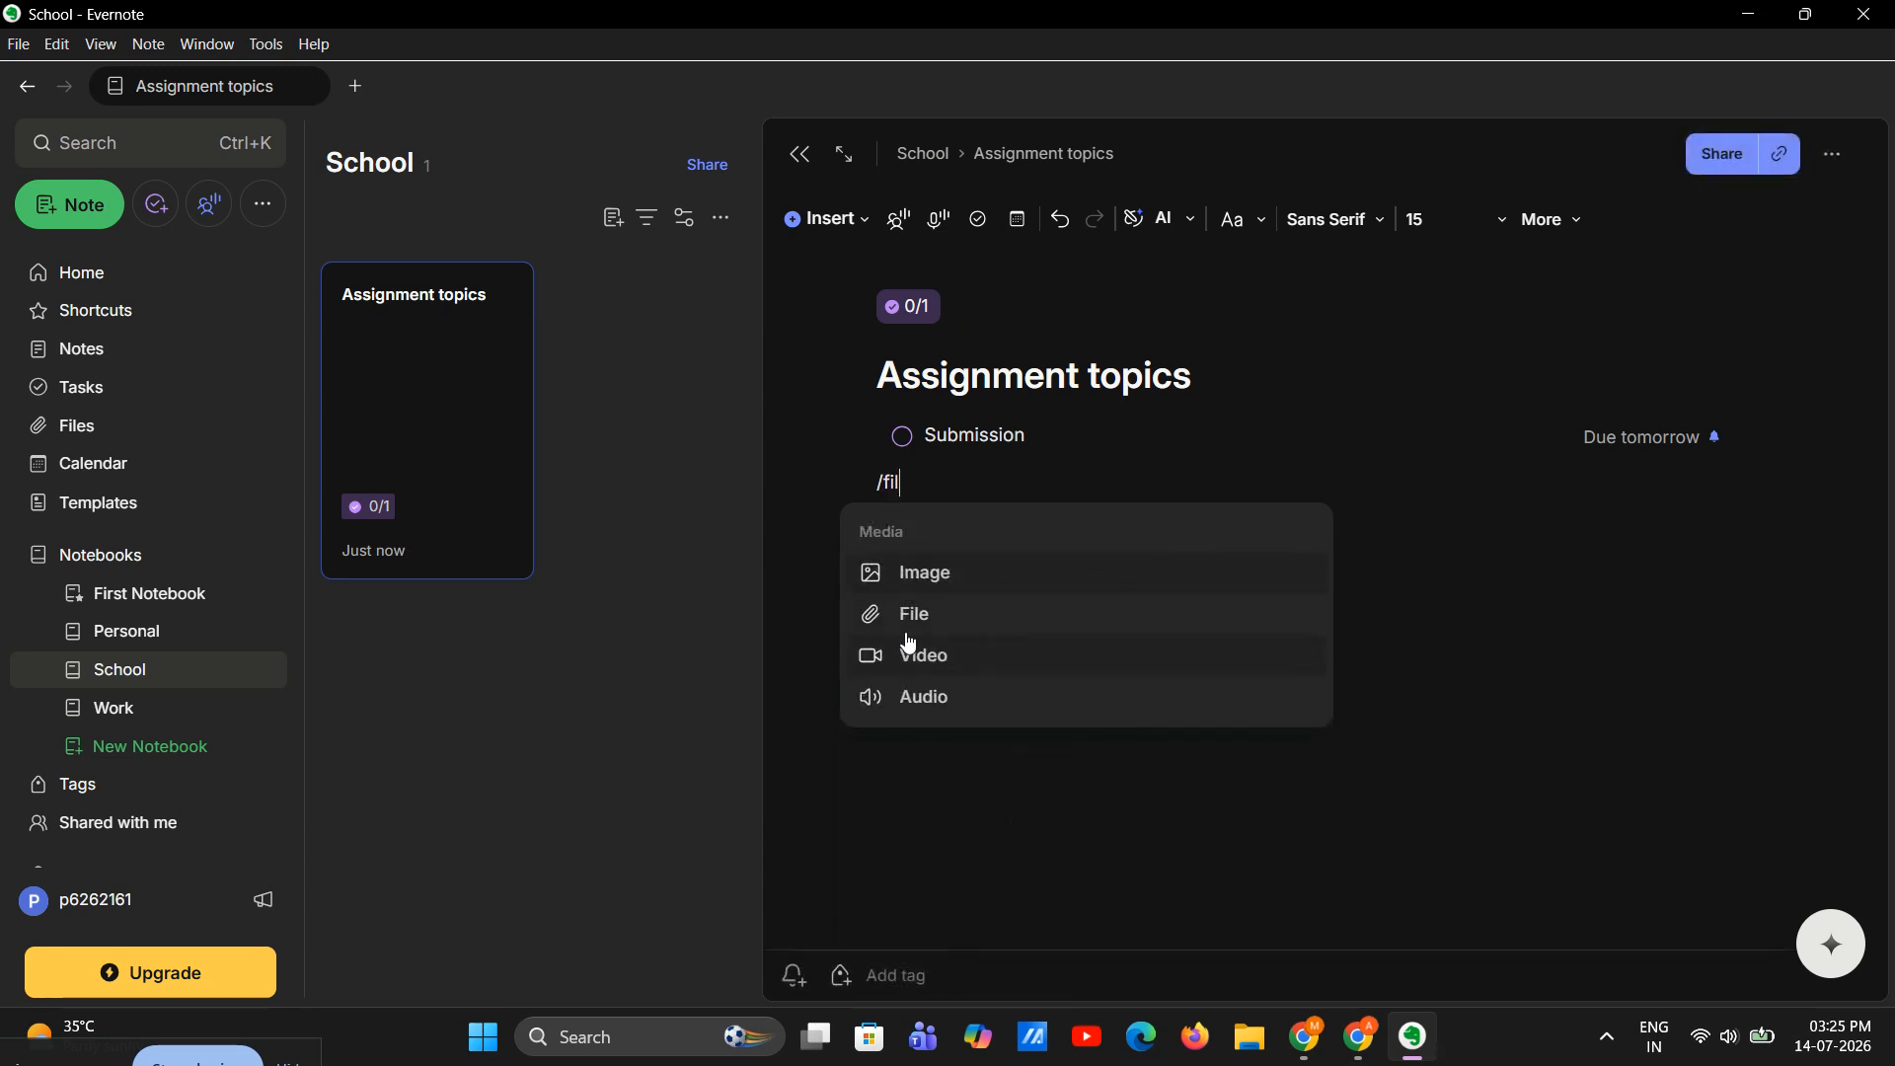
click(936, 620)
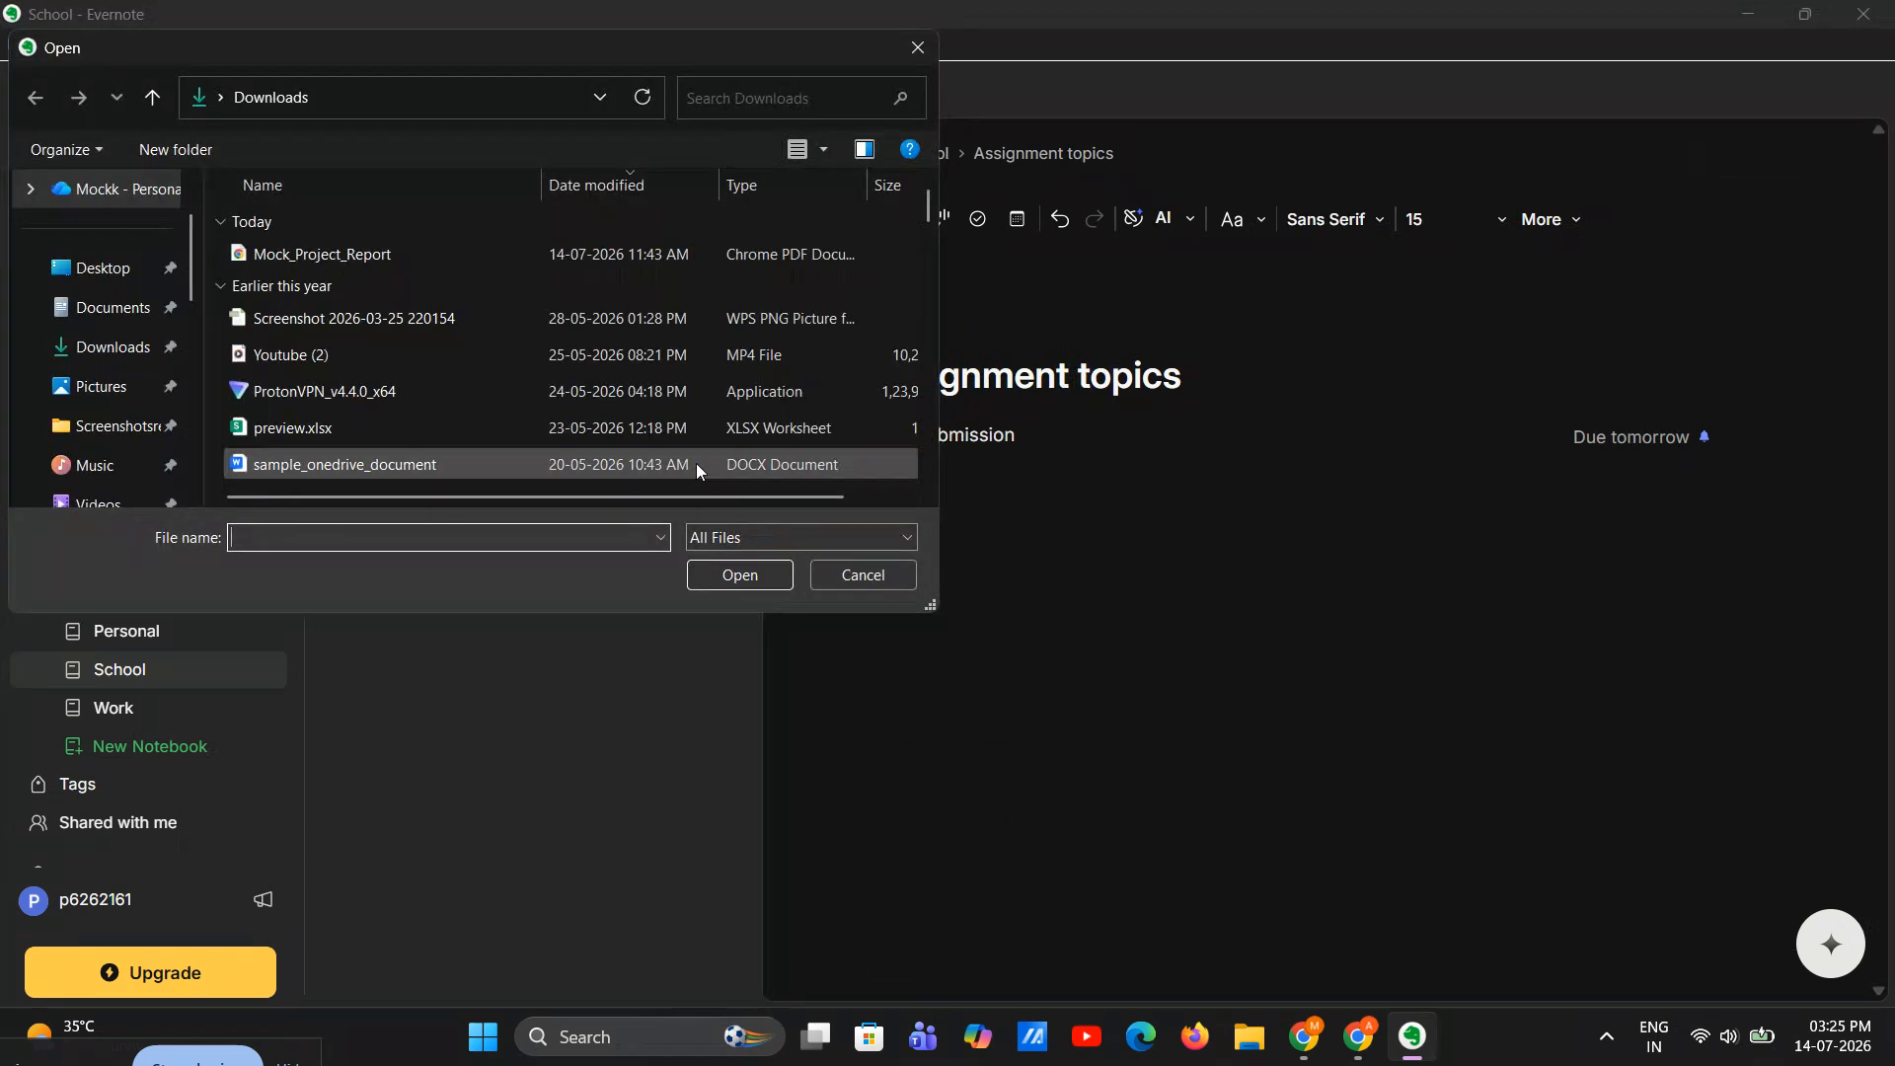
click(518, 253)
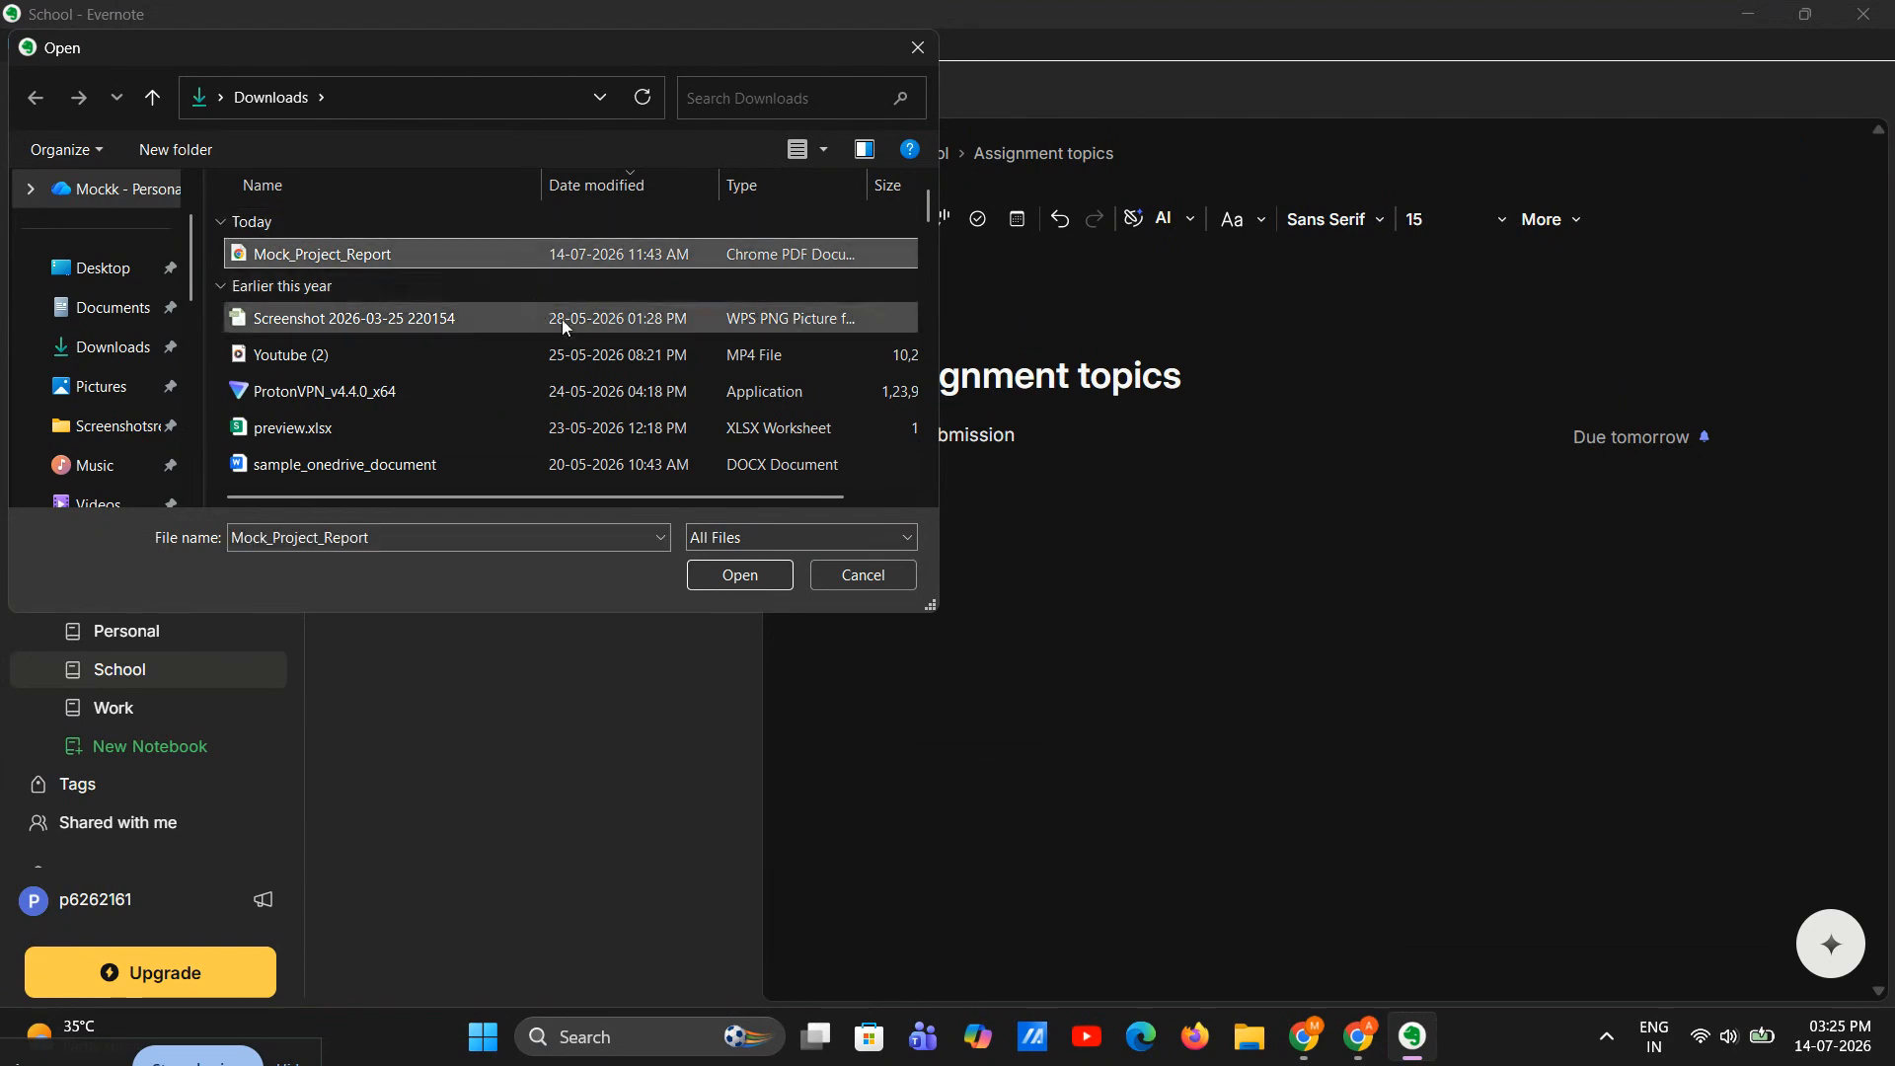
click(745, 576)
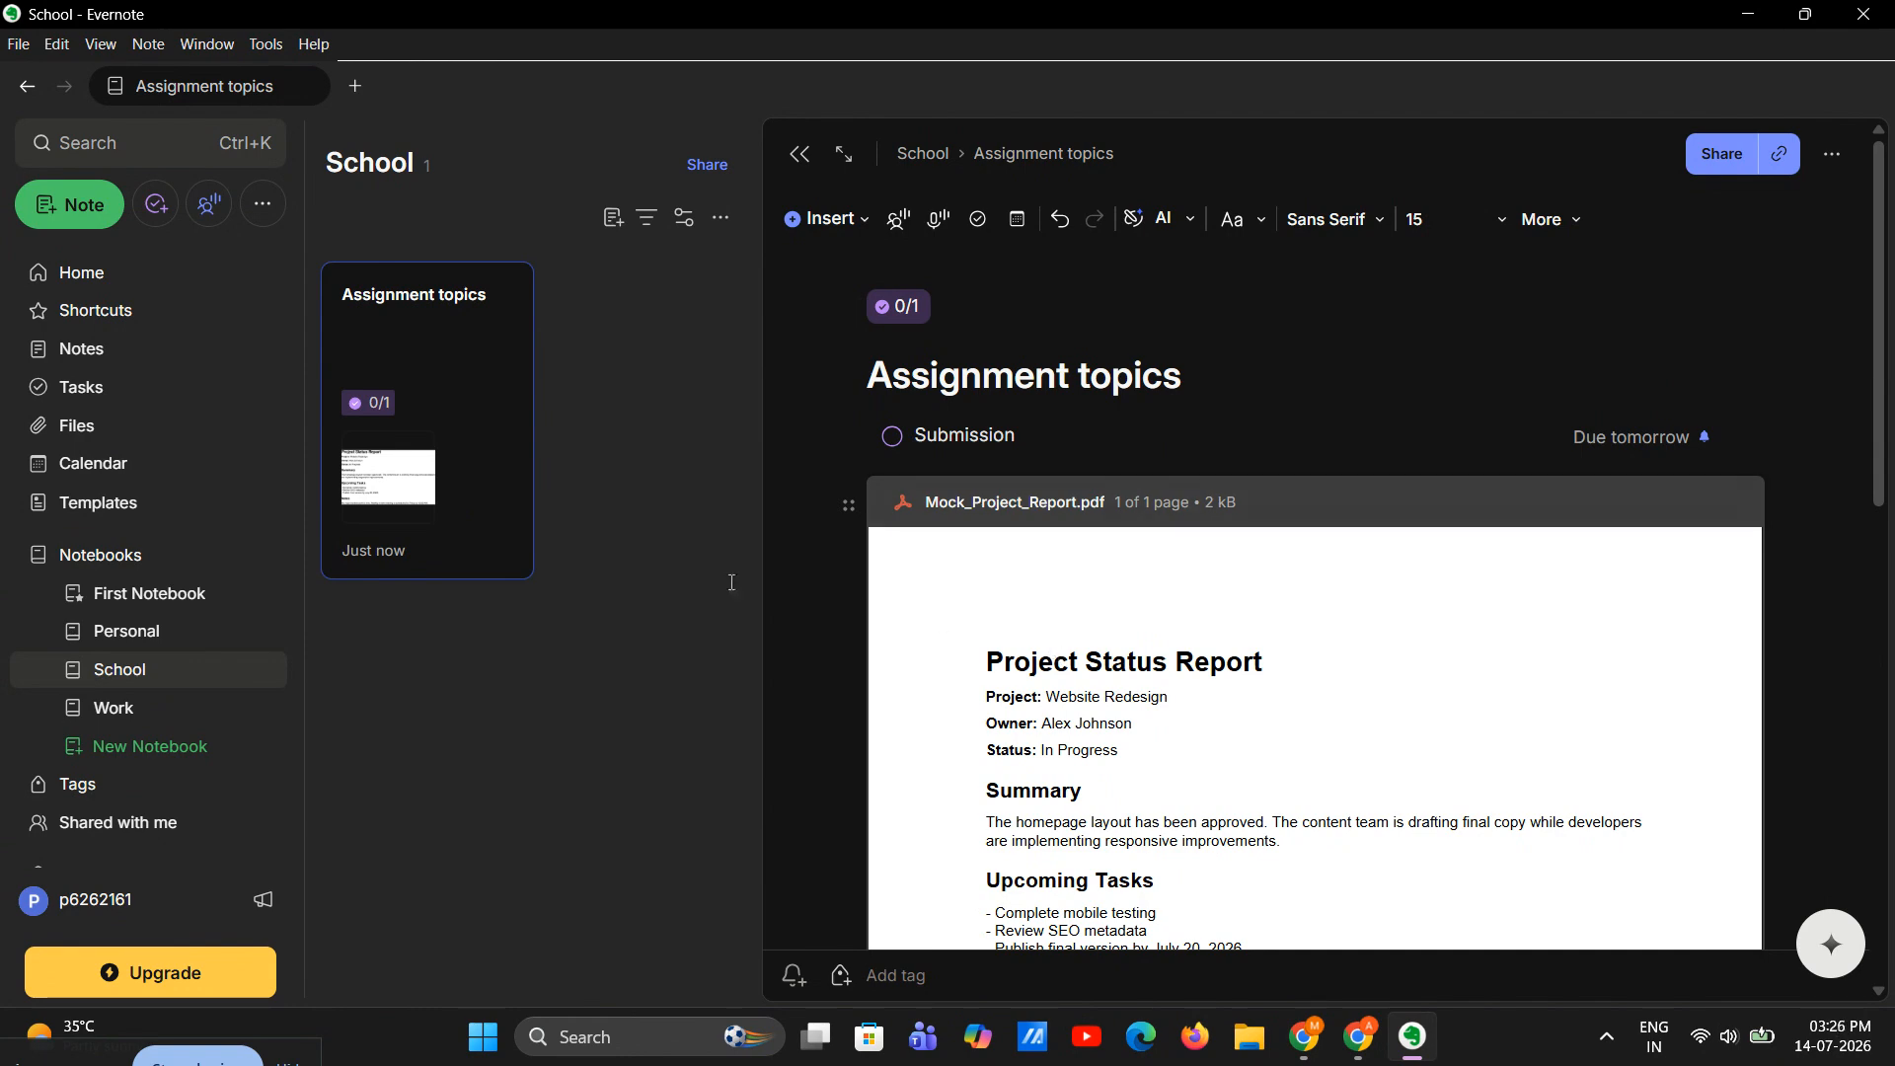
Step: Open the calendar and show the day schedule for Wednesday, July 15, 2026
click(195, 460)
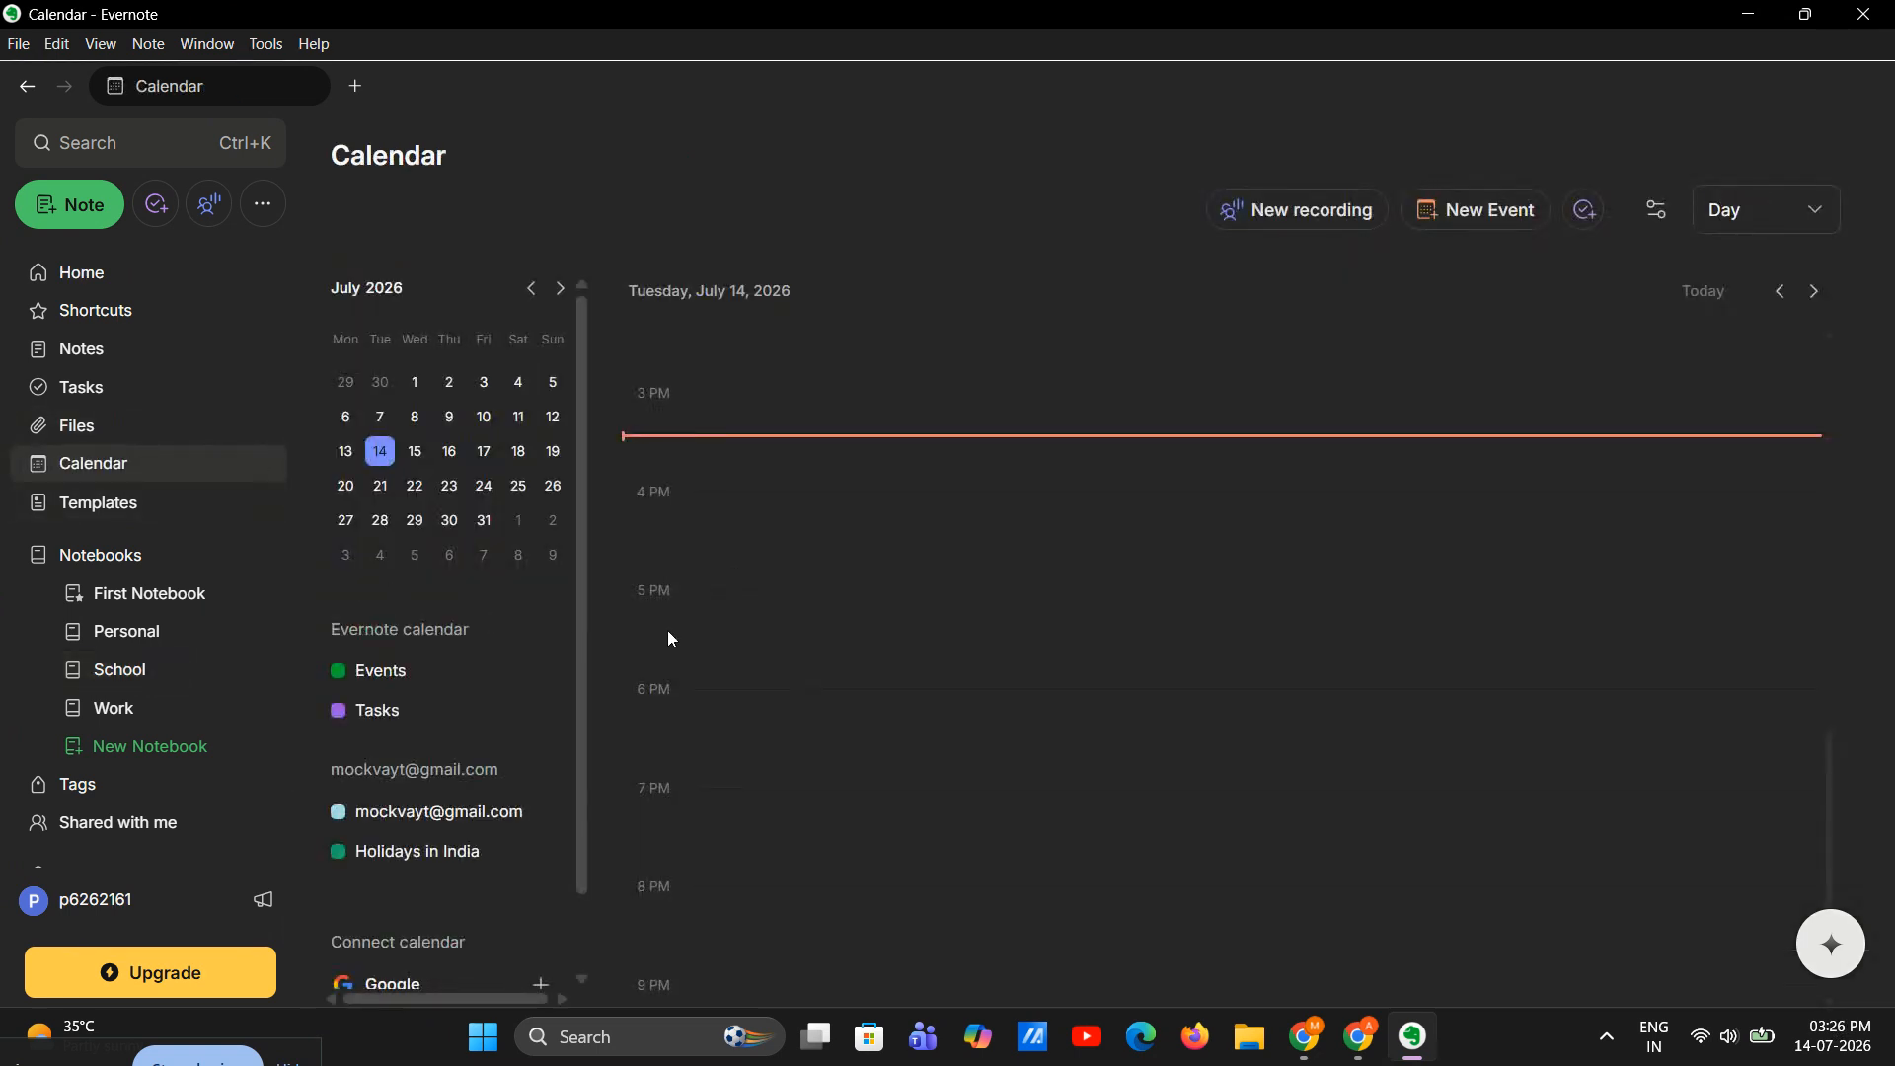
scroll(859, 584, up, 3)
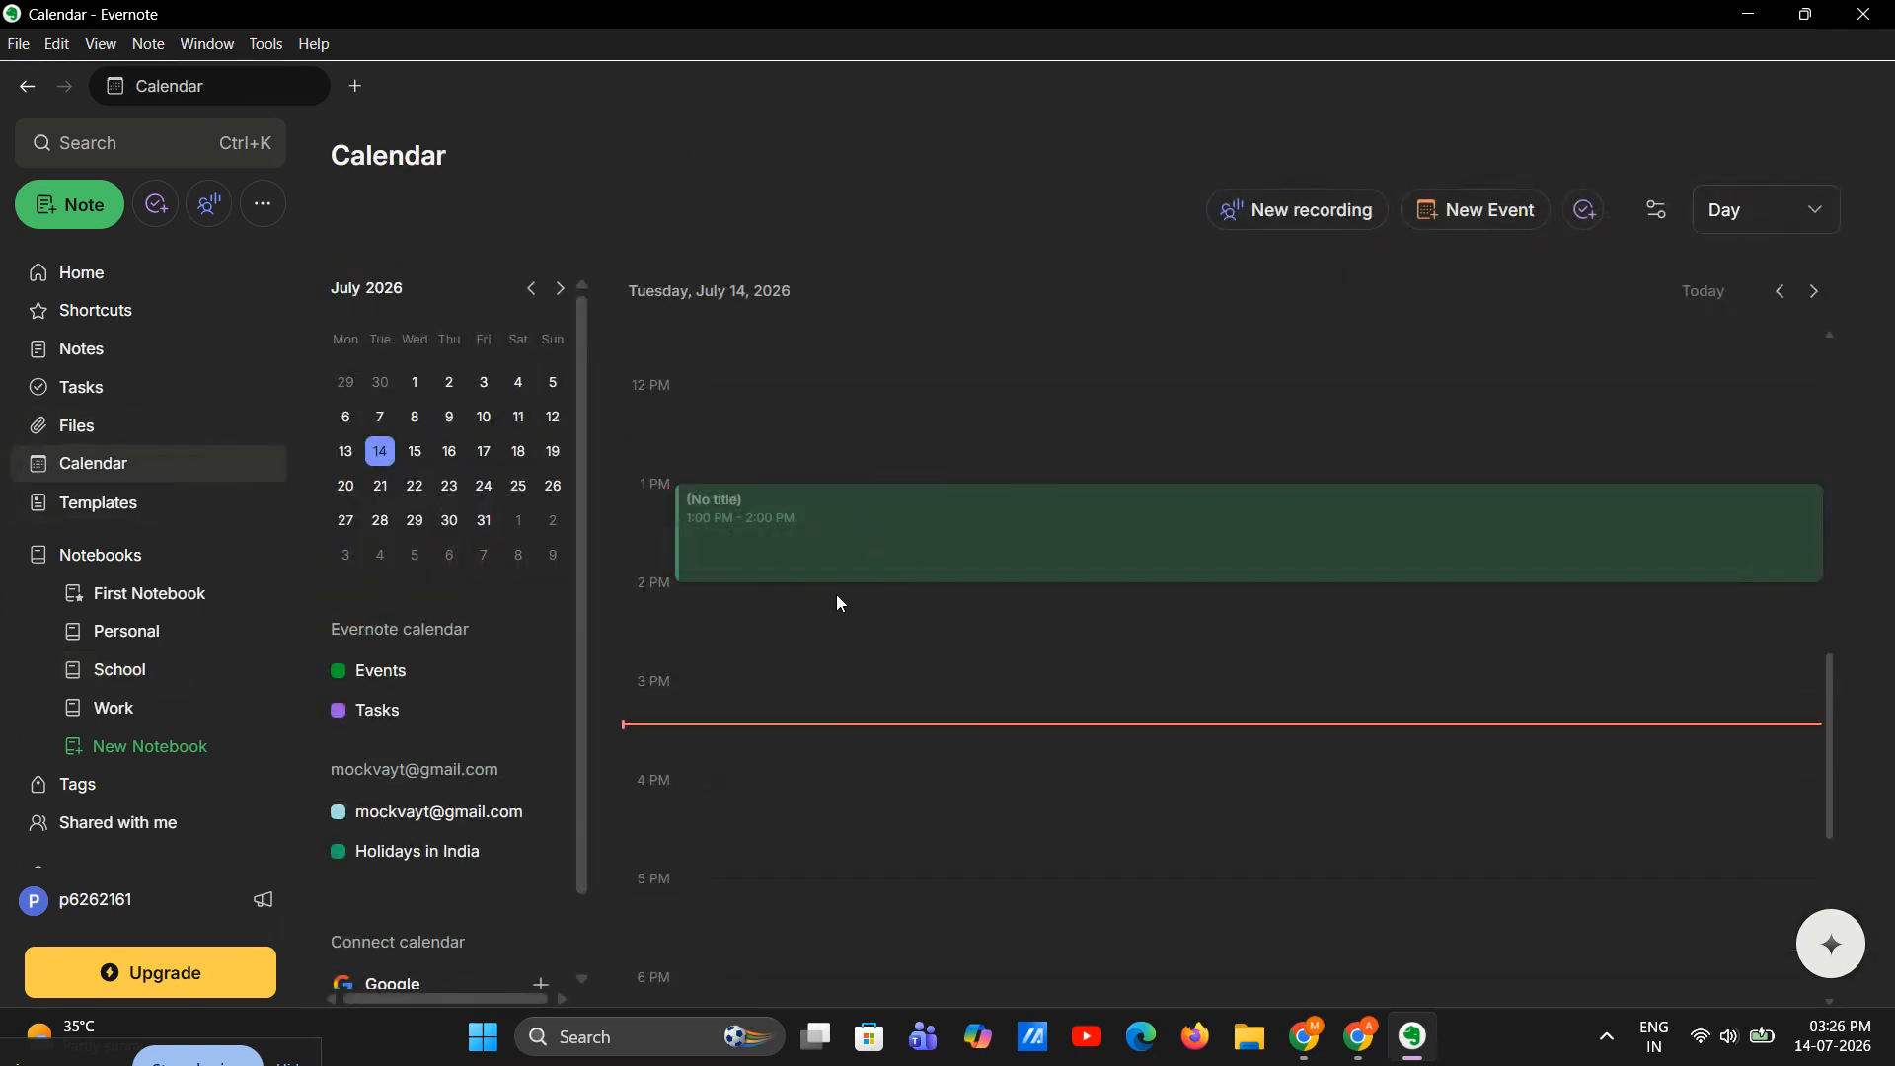
click(415, 452)
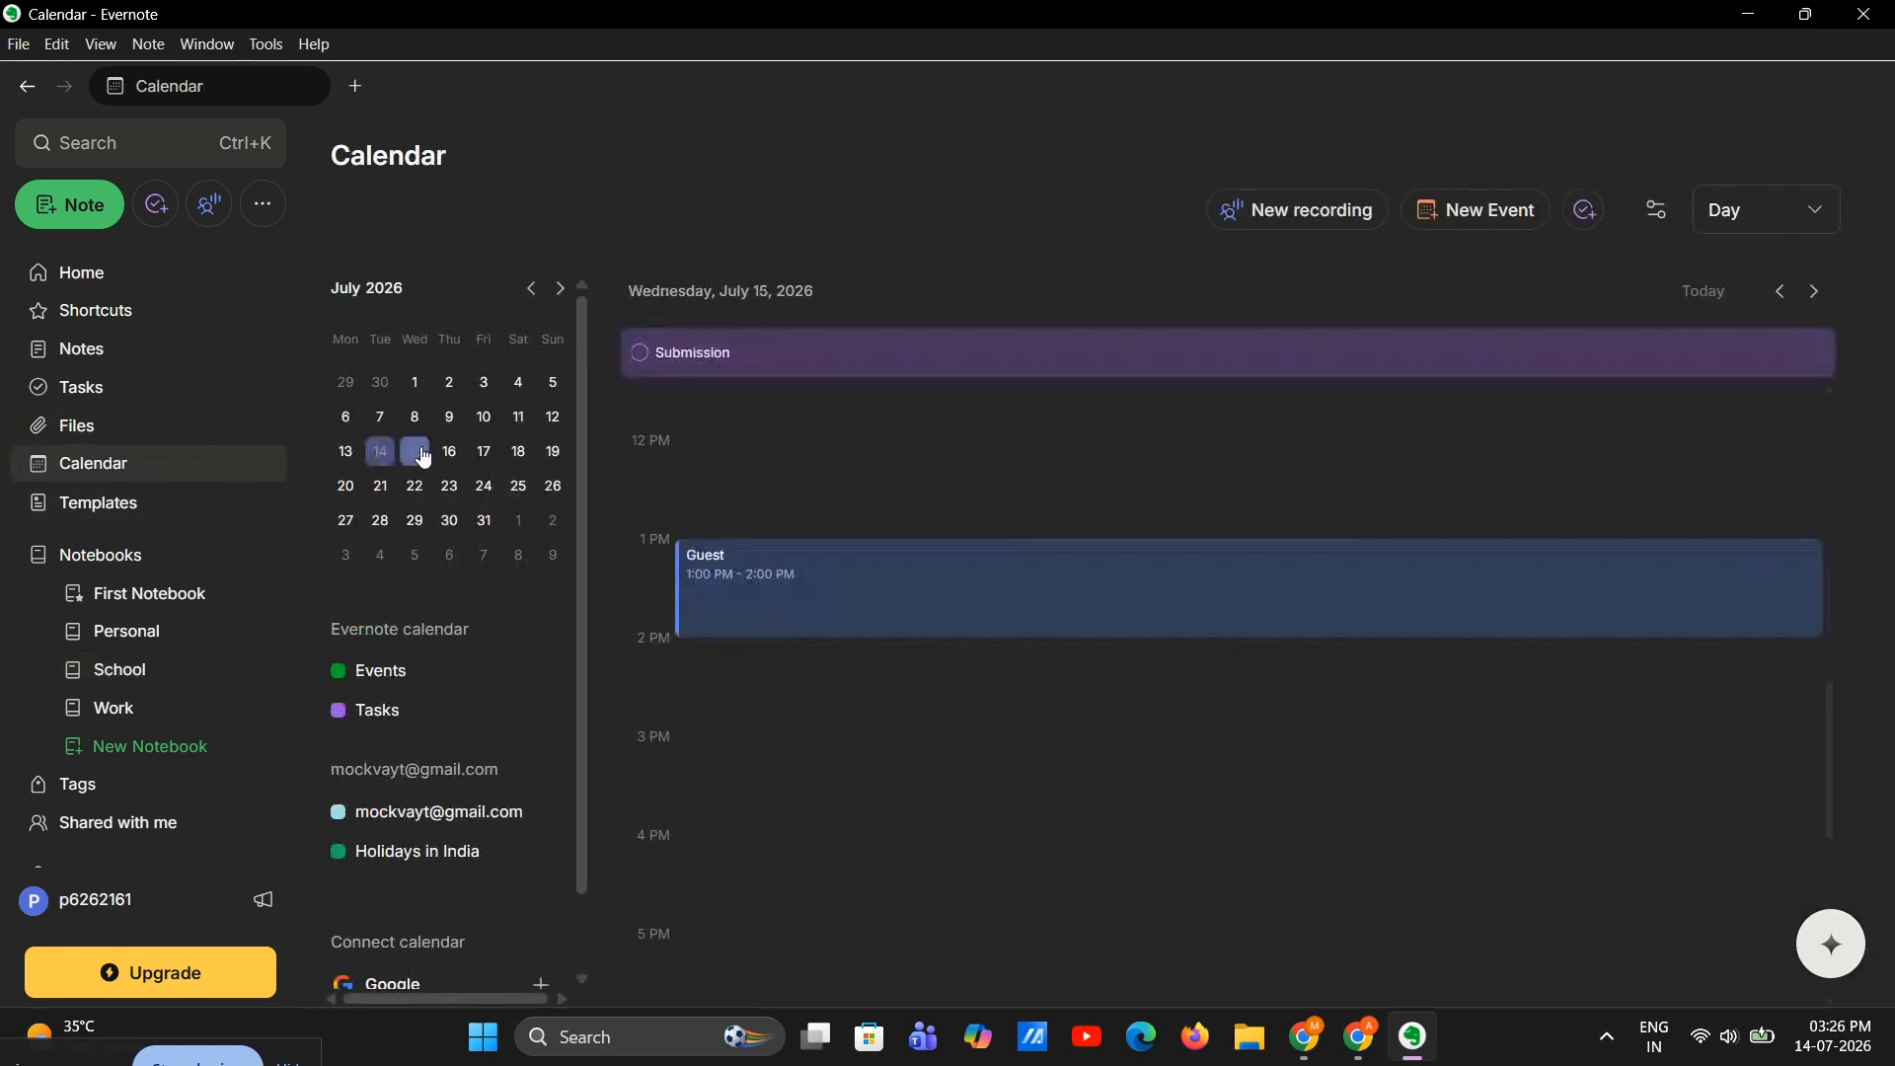
Step: Link the existing "Monthly Budget" note from the Personal notebook to the 1:00 PM – 2:00 PM Guest event
click(861, 587)
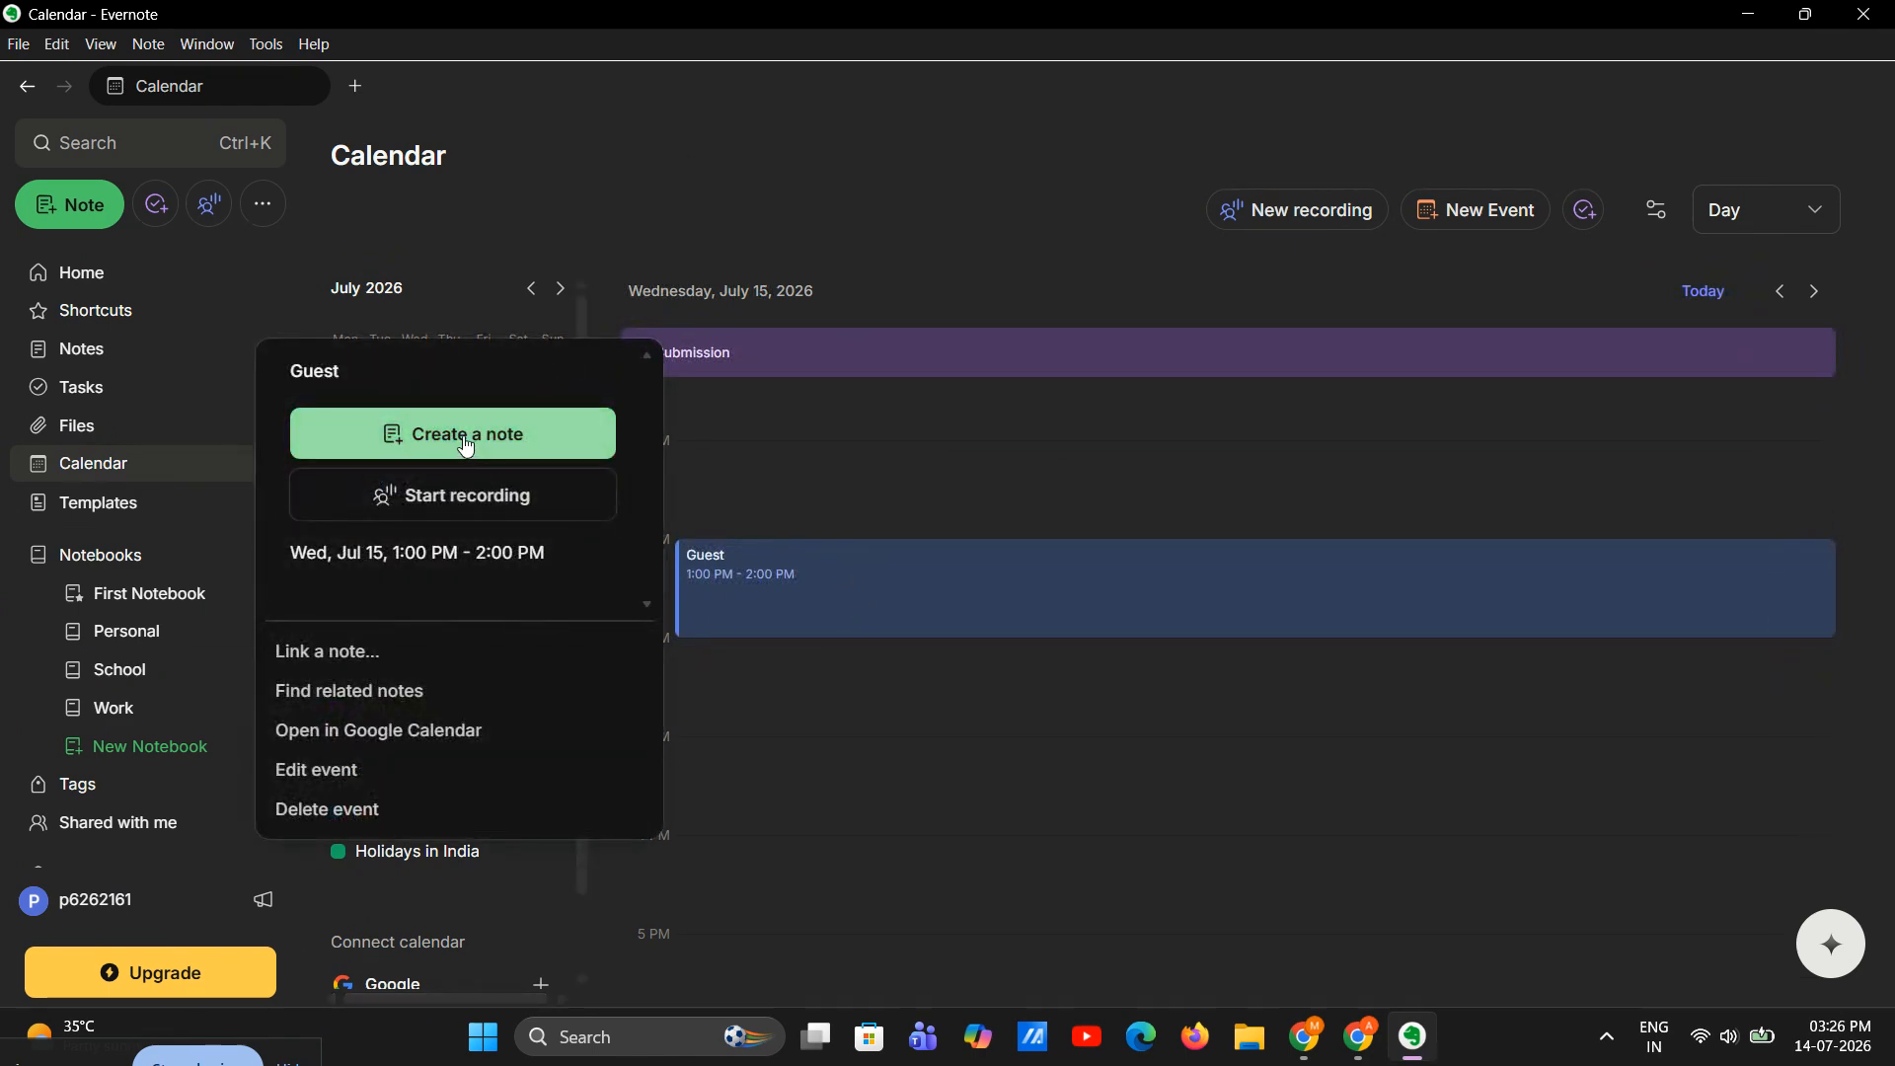
click(439, 654)
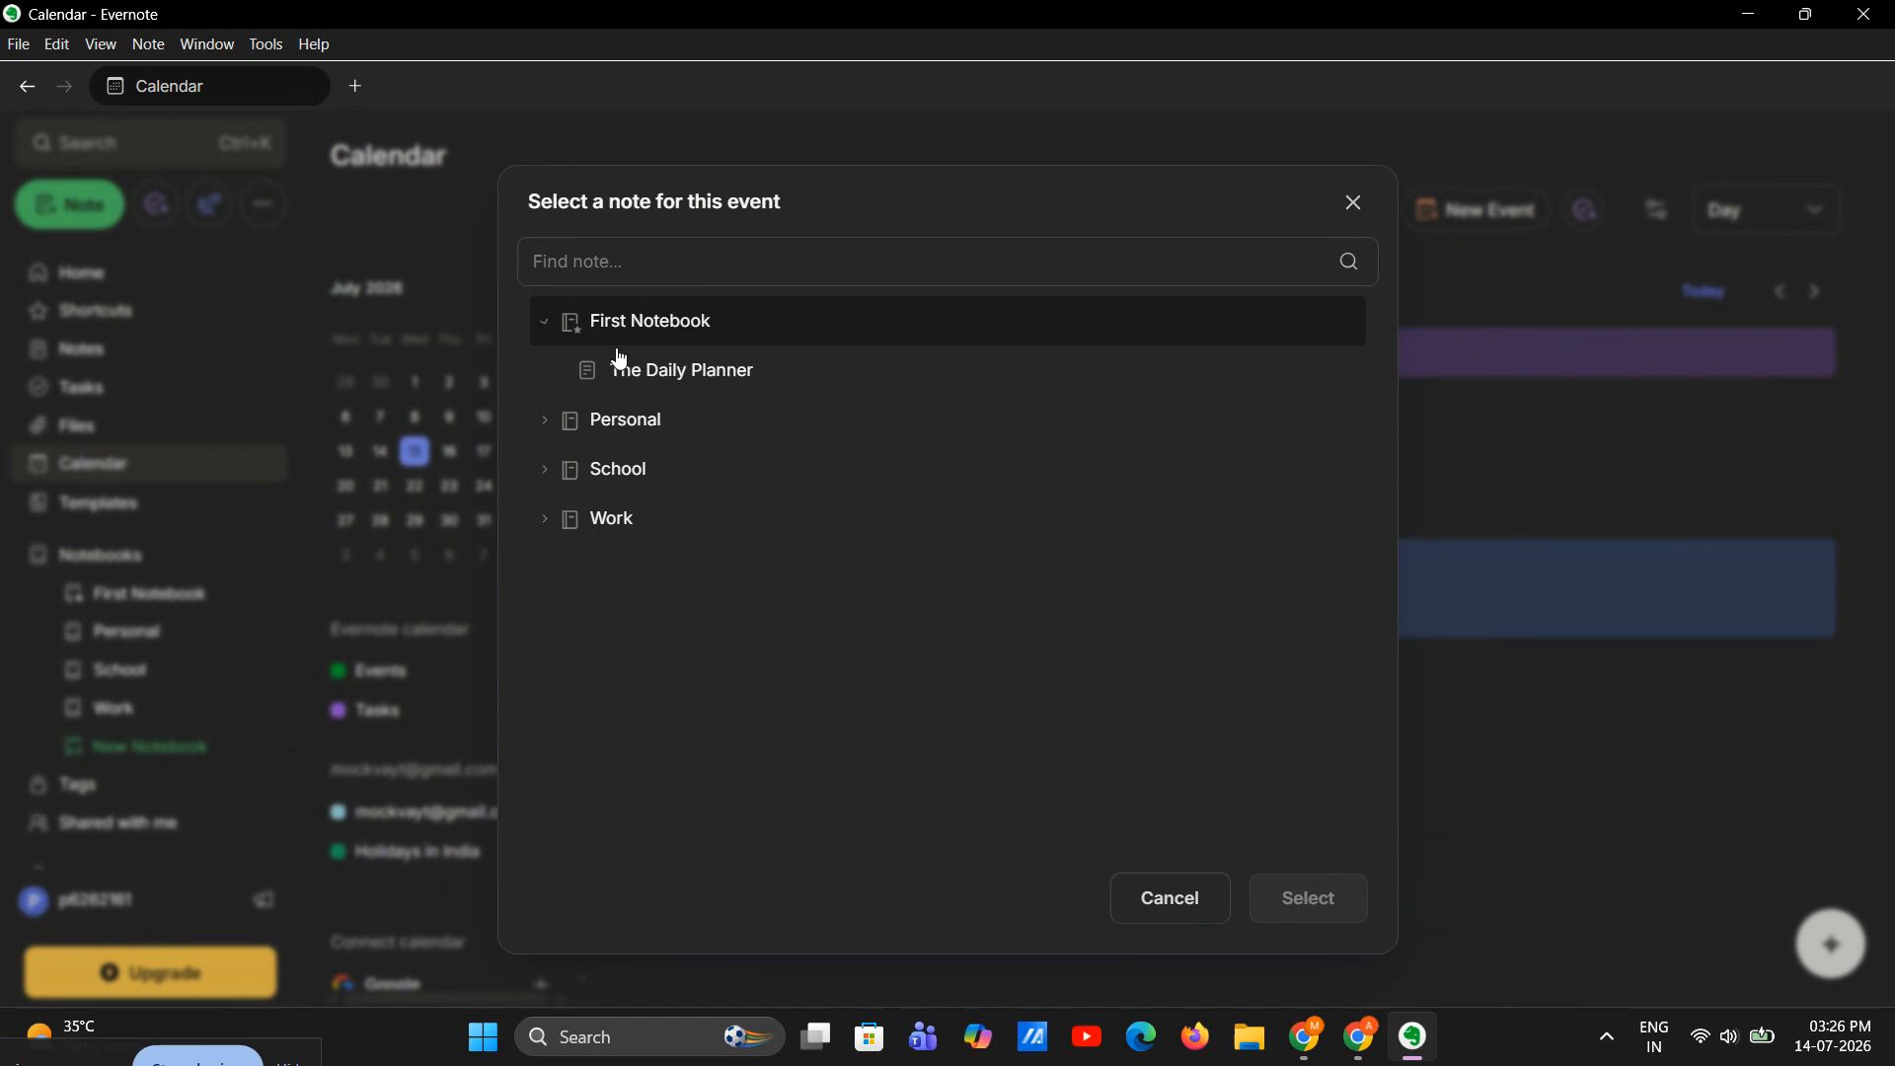
click(640, 430)
click(665, 511)
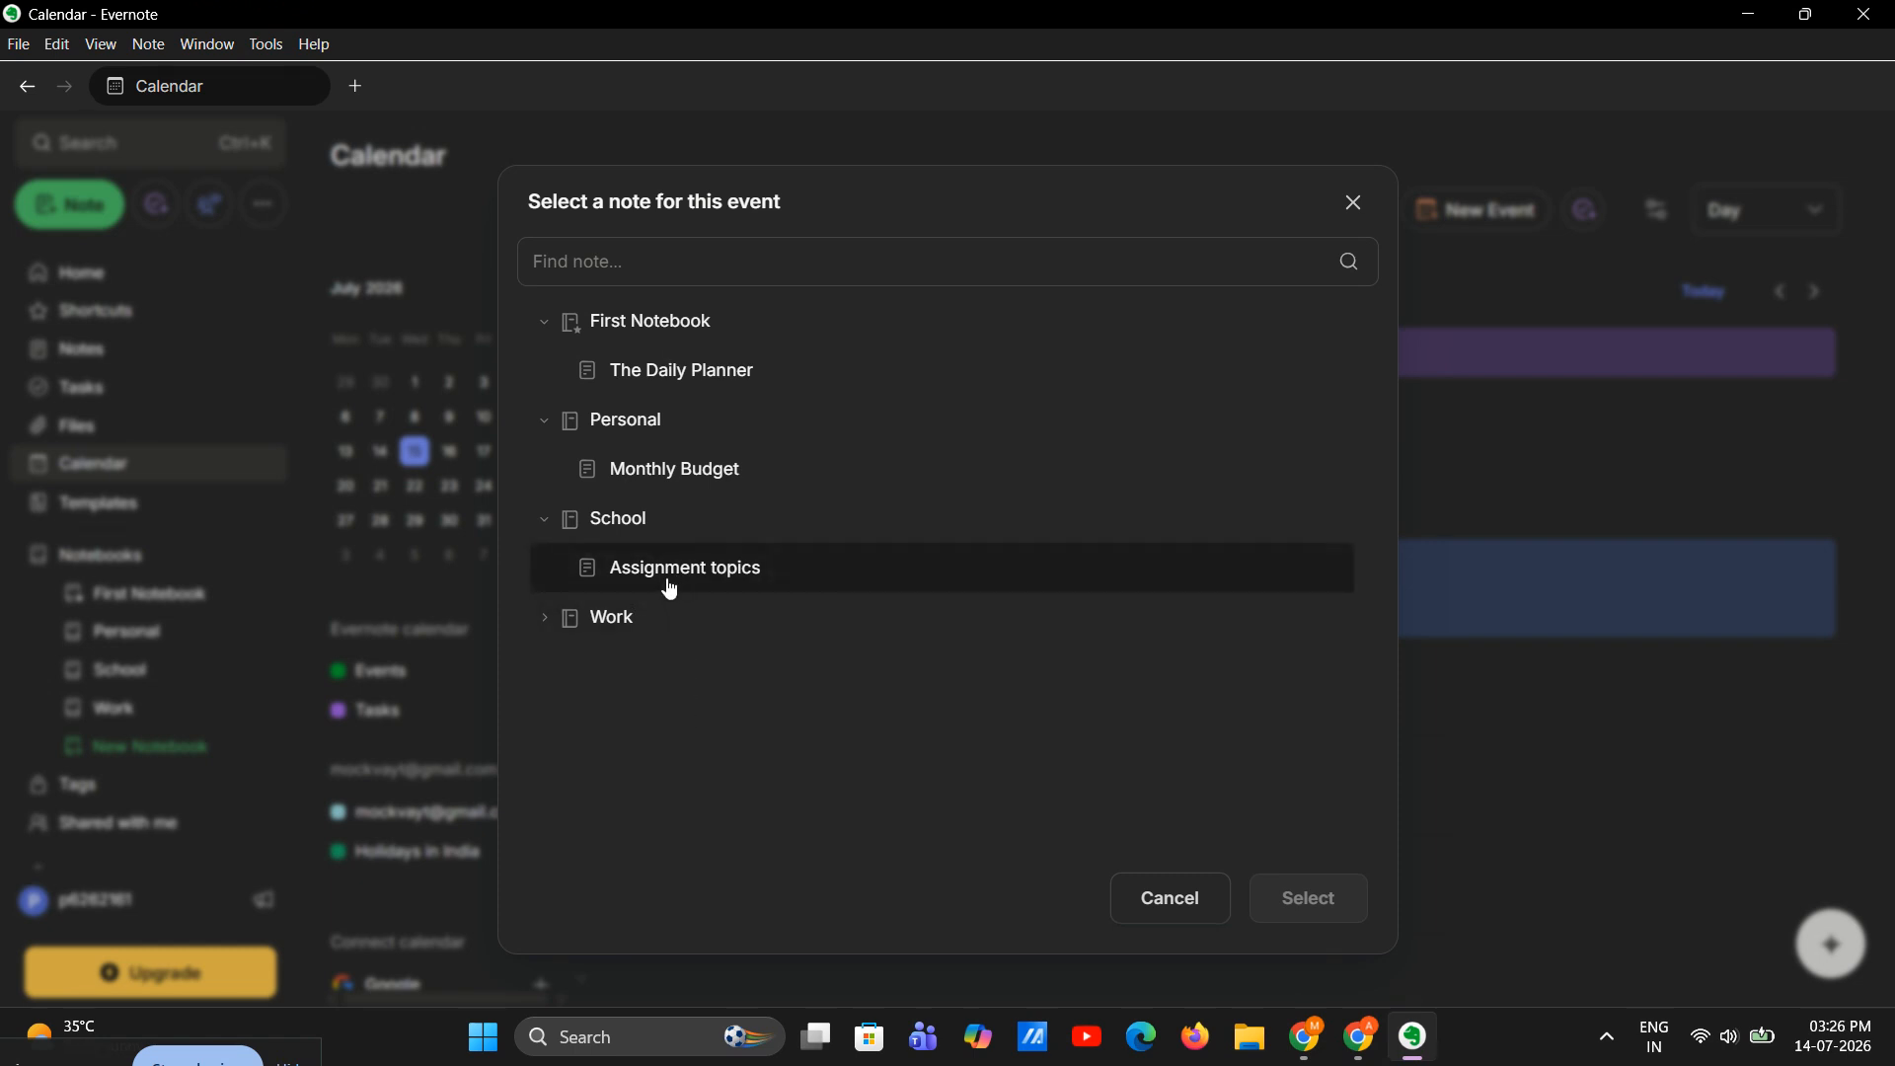
click(647, 481)
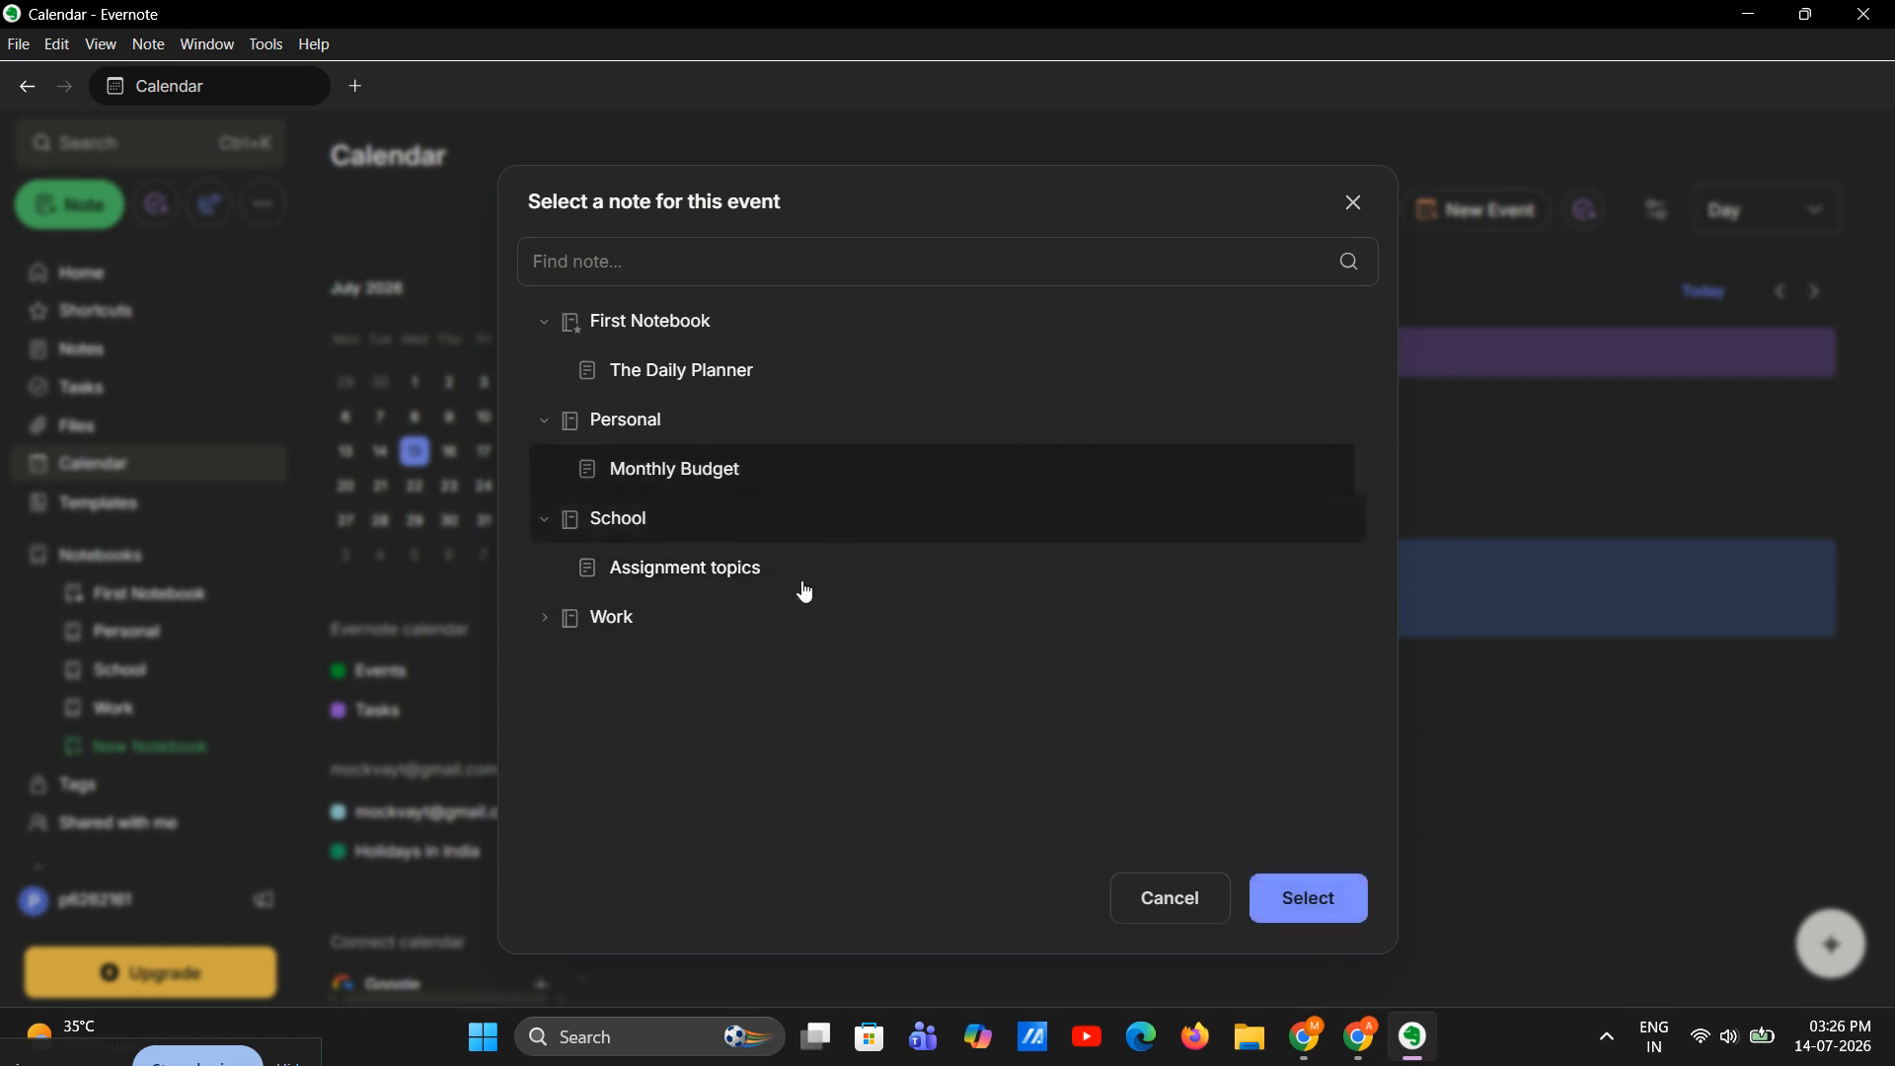
click(1299, 924)
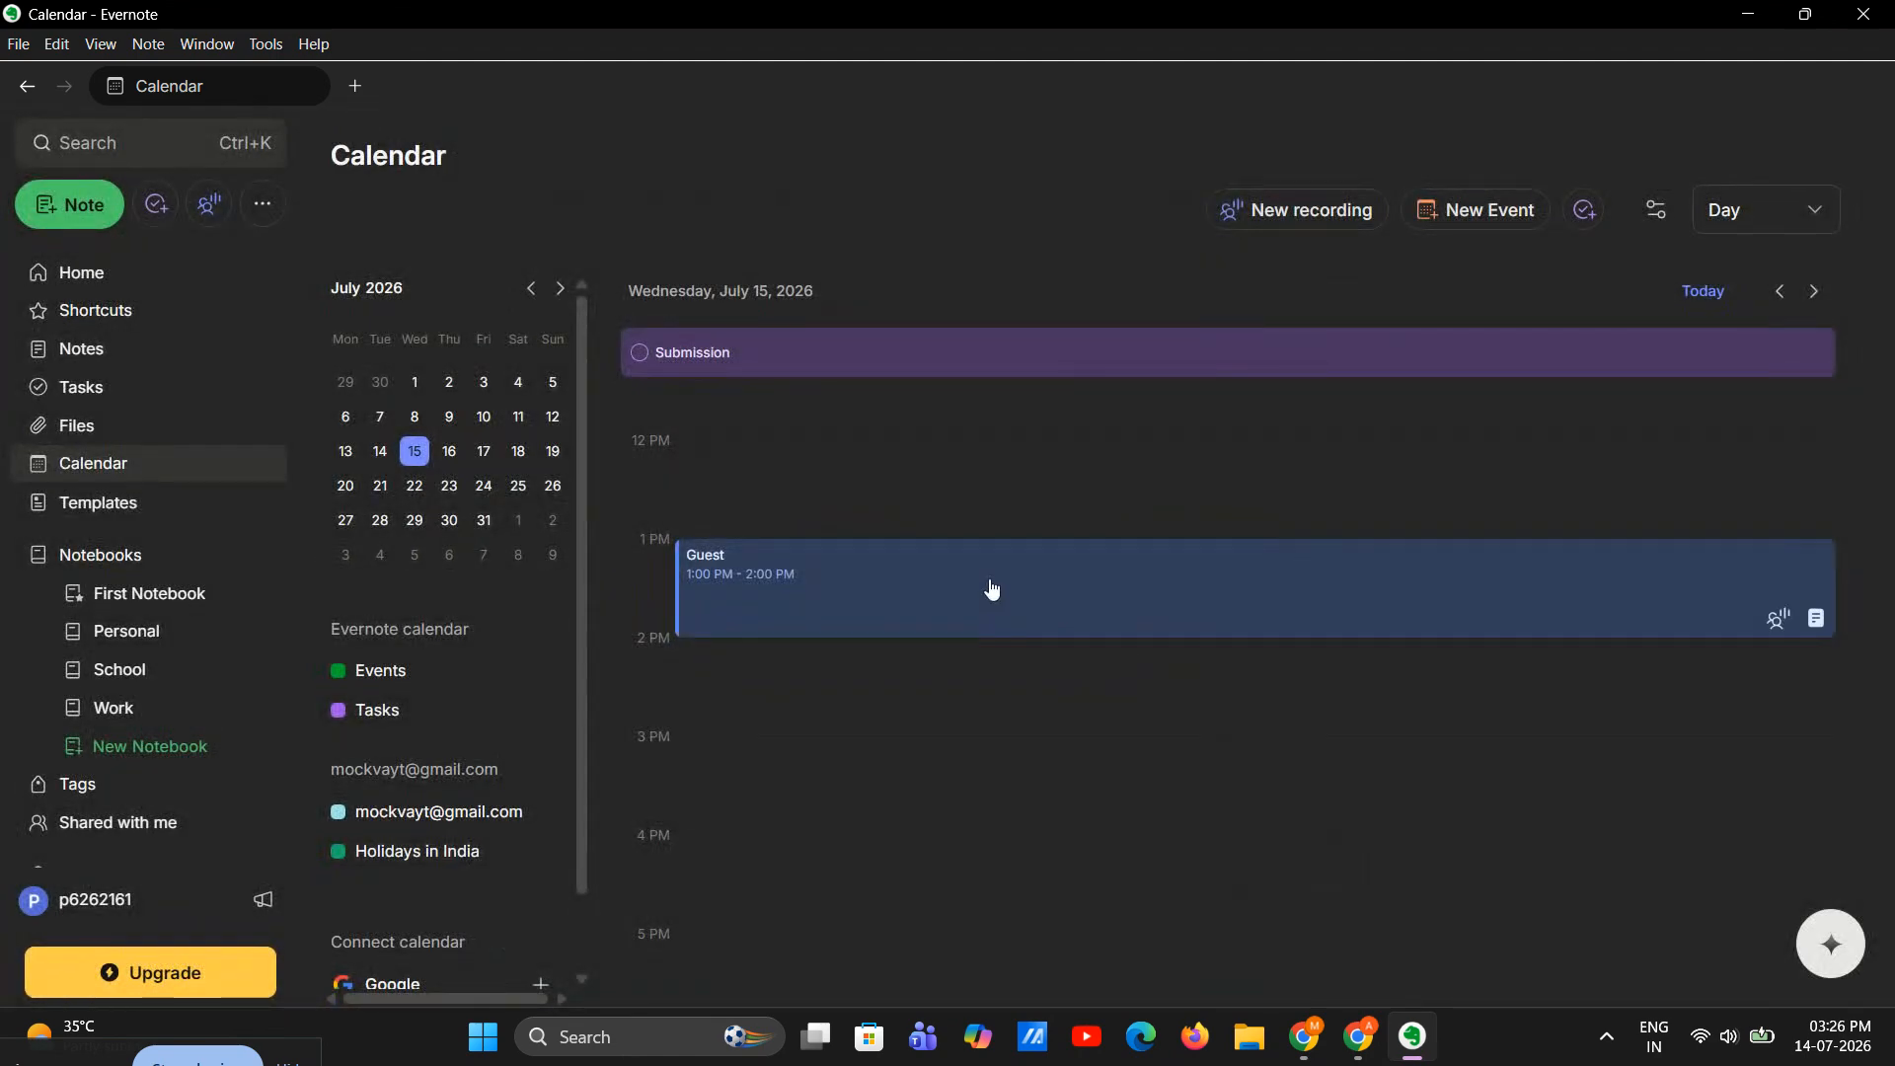
click(1777, 618)
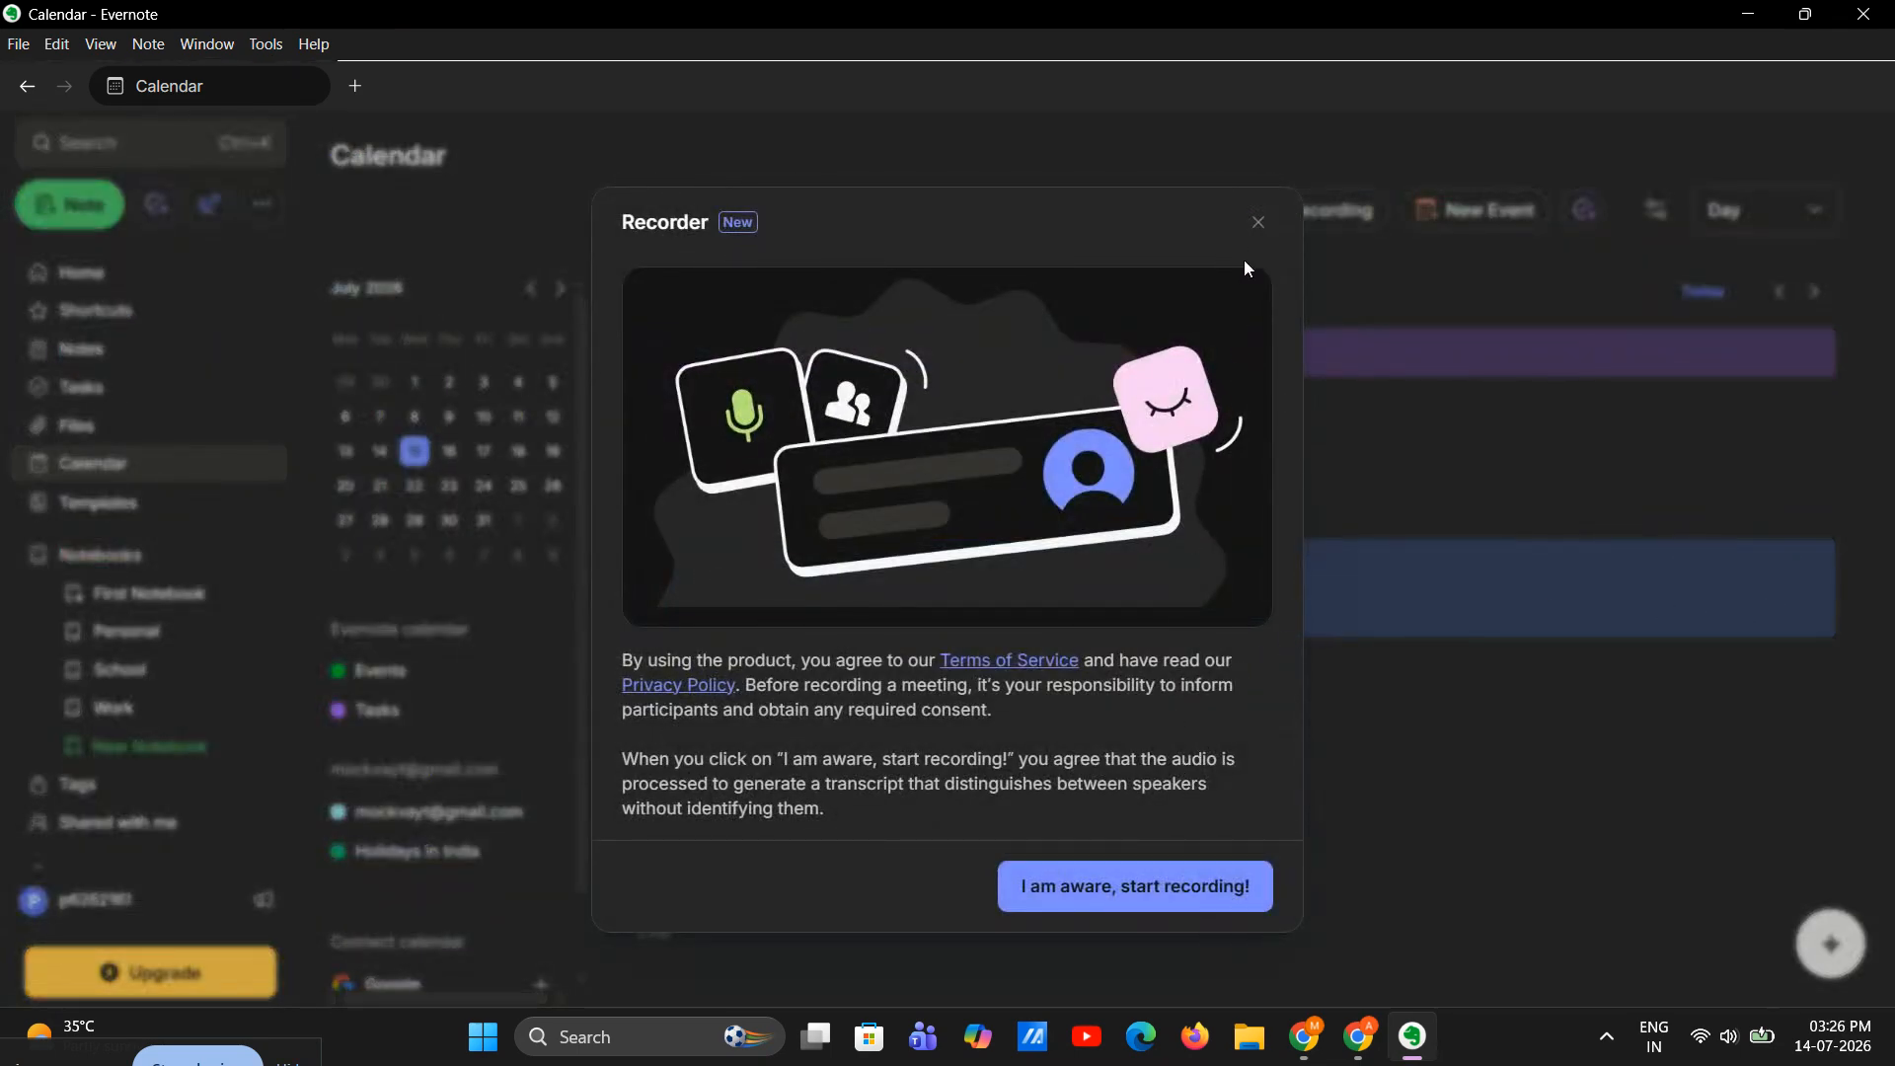
click(1258, 222)
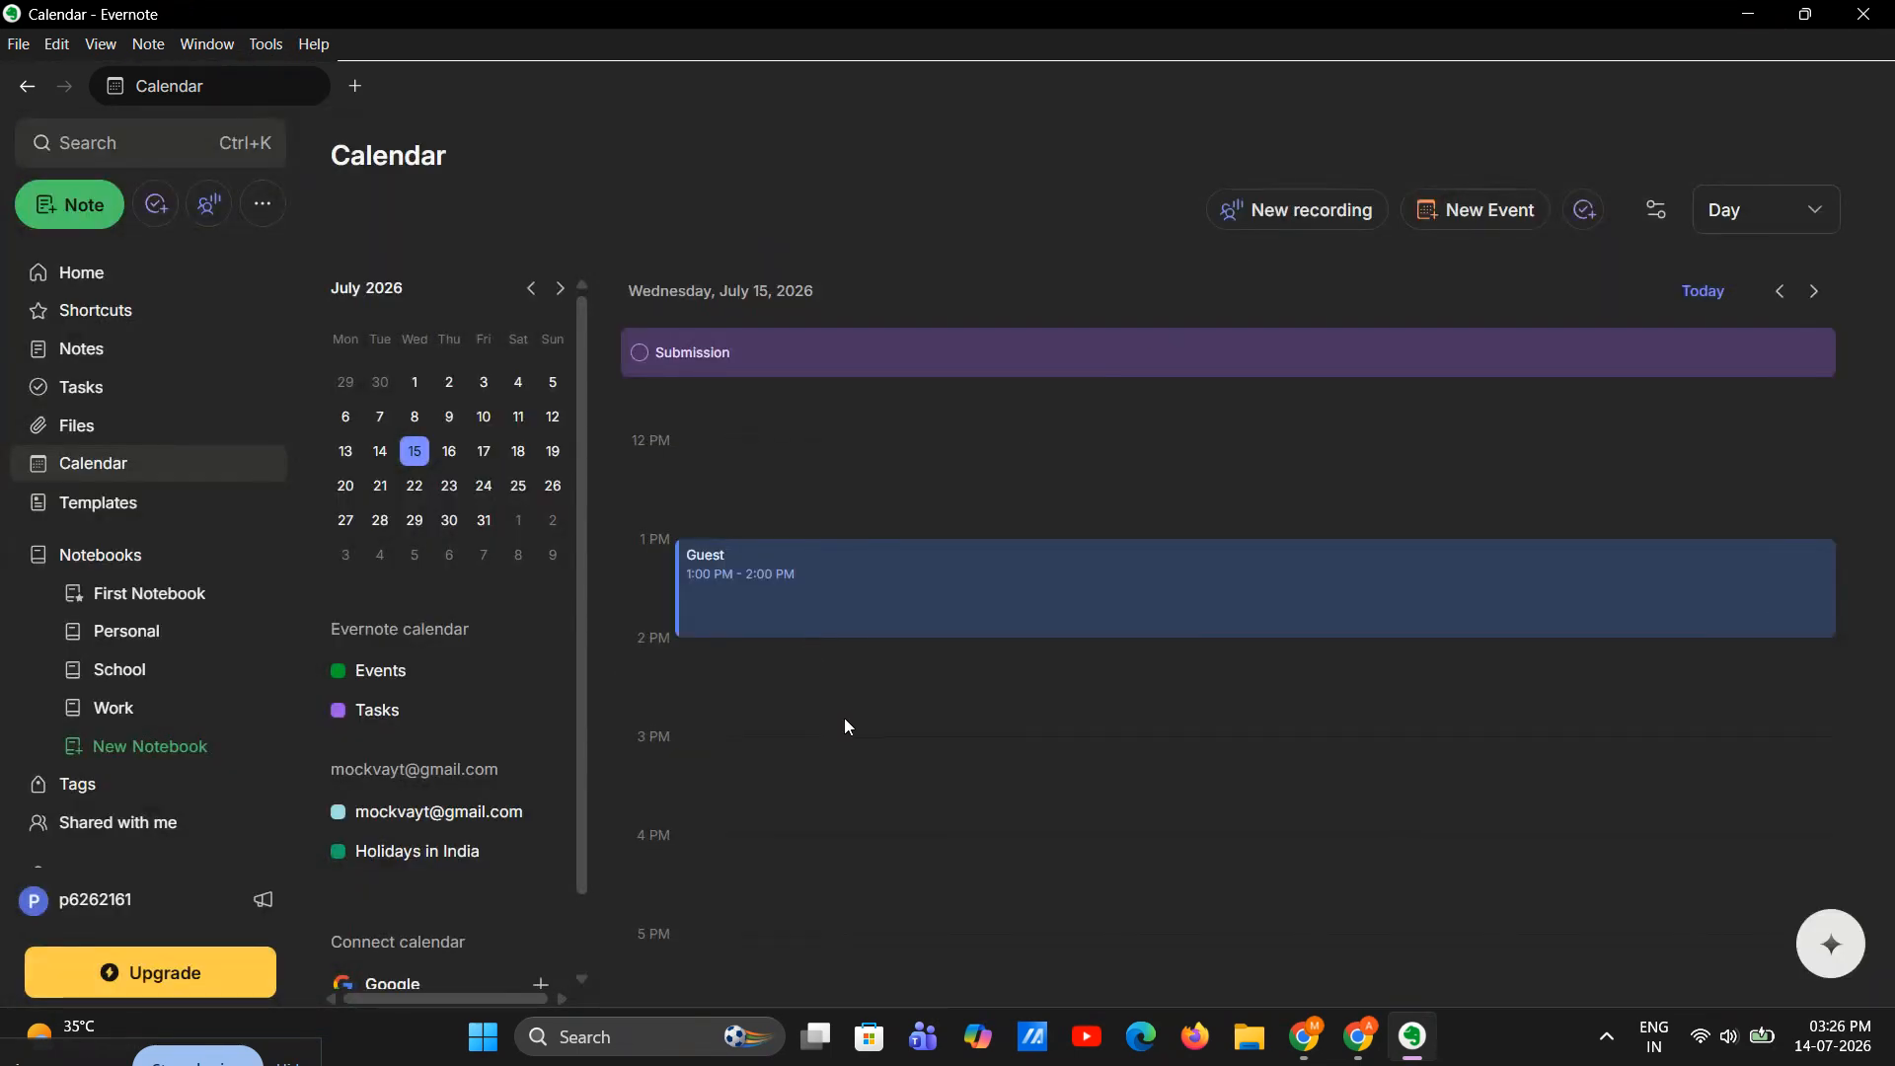
Step: Search the notes and notebooks for "sch", clear the query and close the search
click(140, 148)
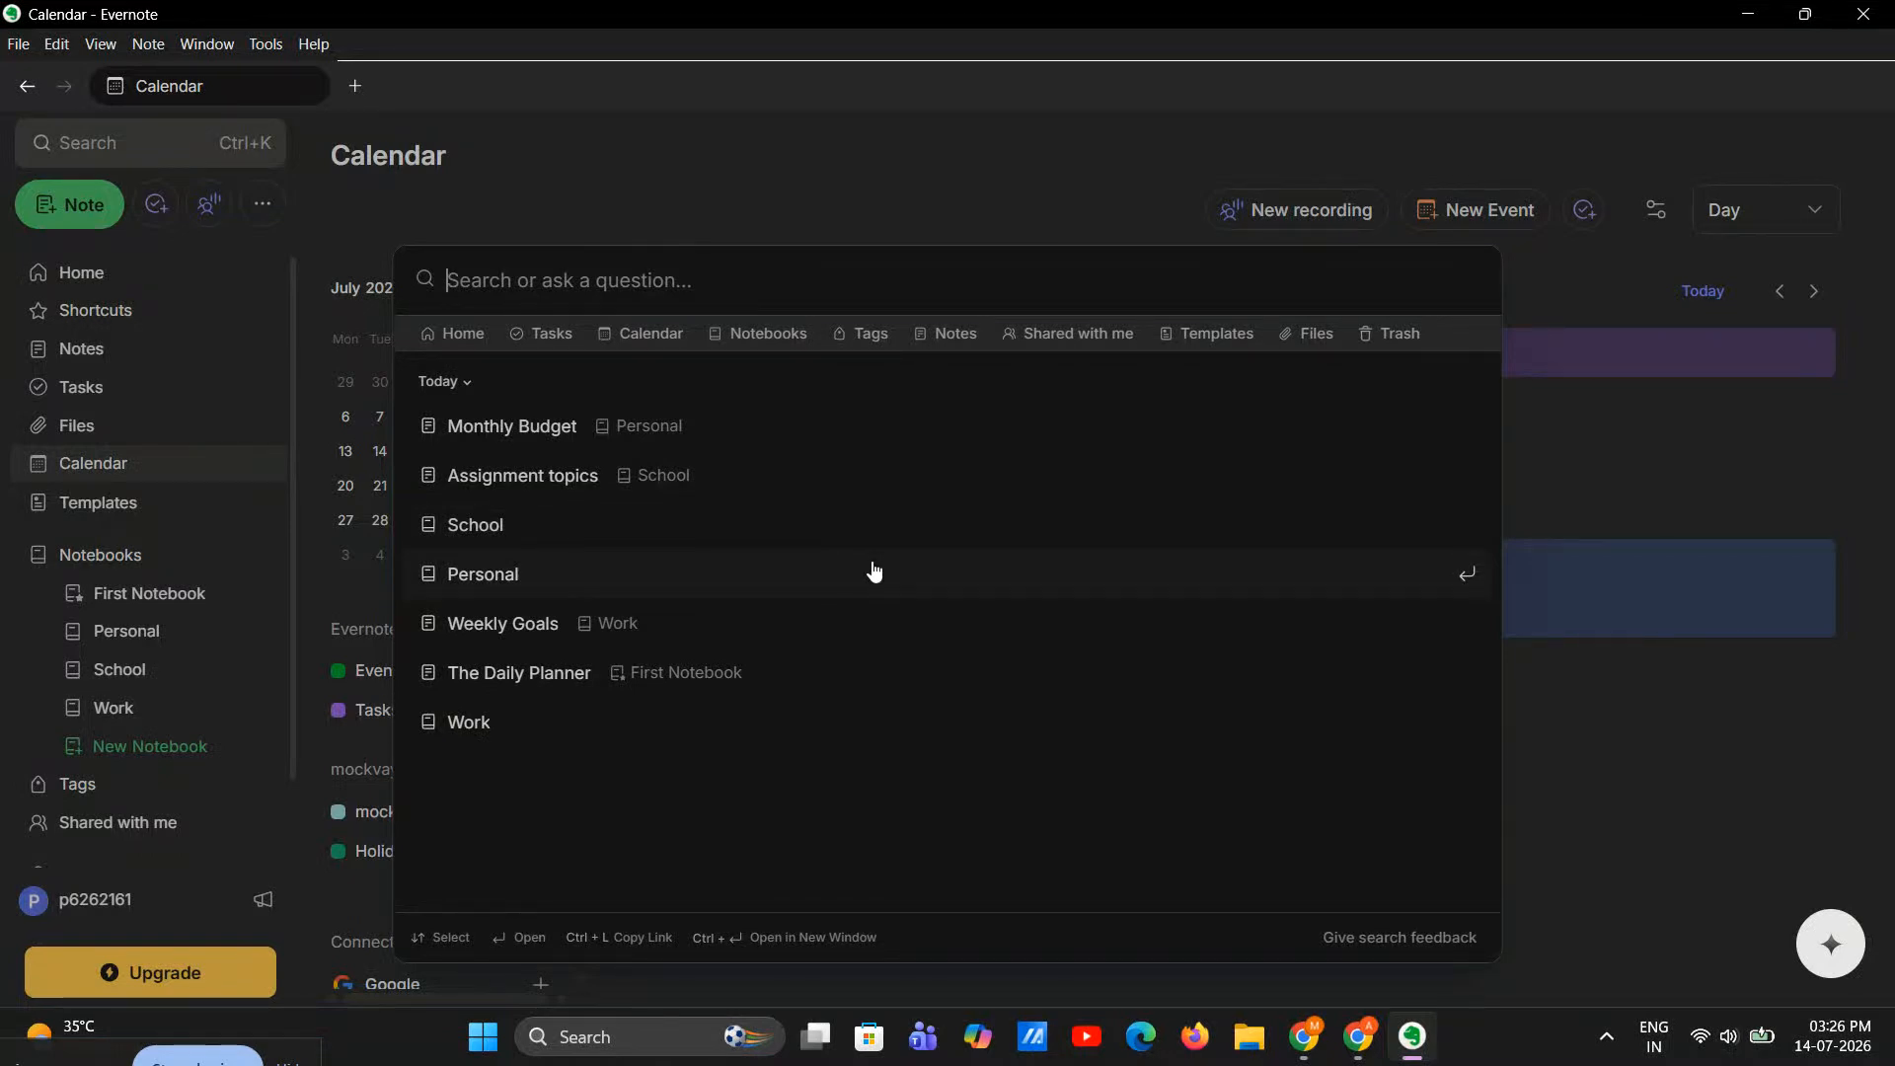
text(sch)
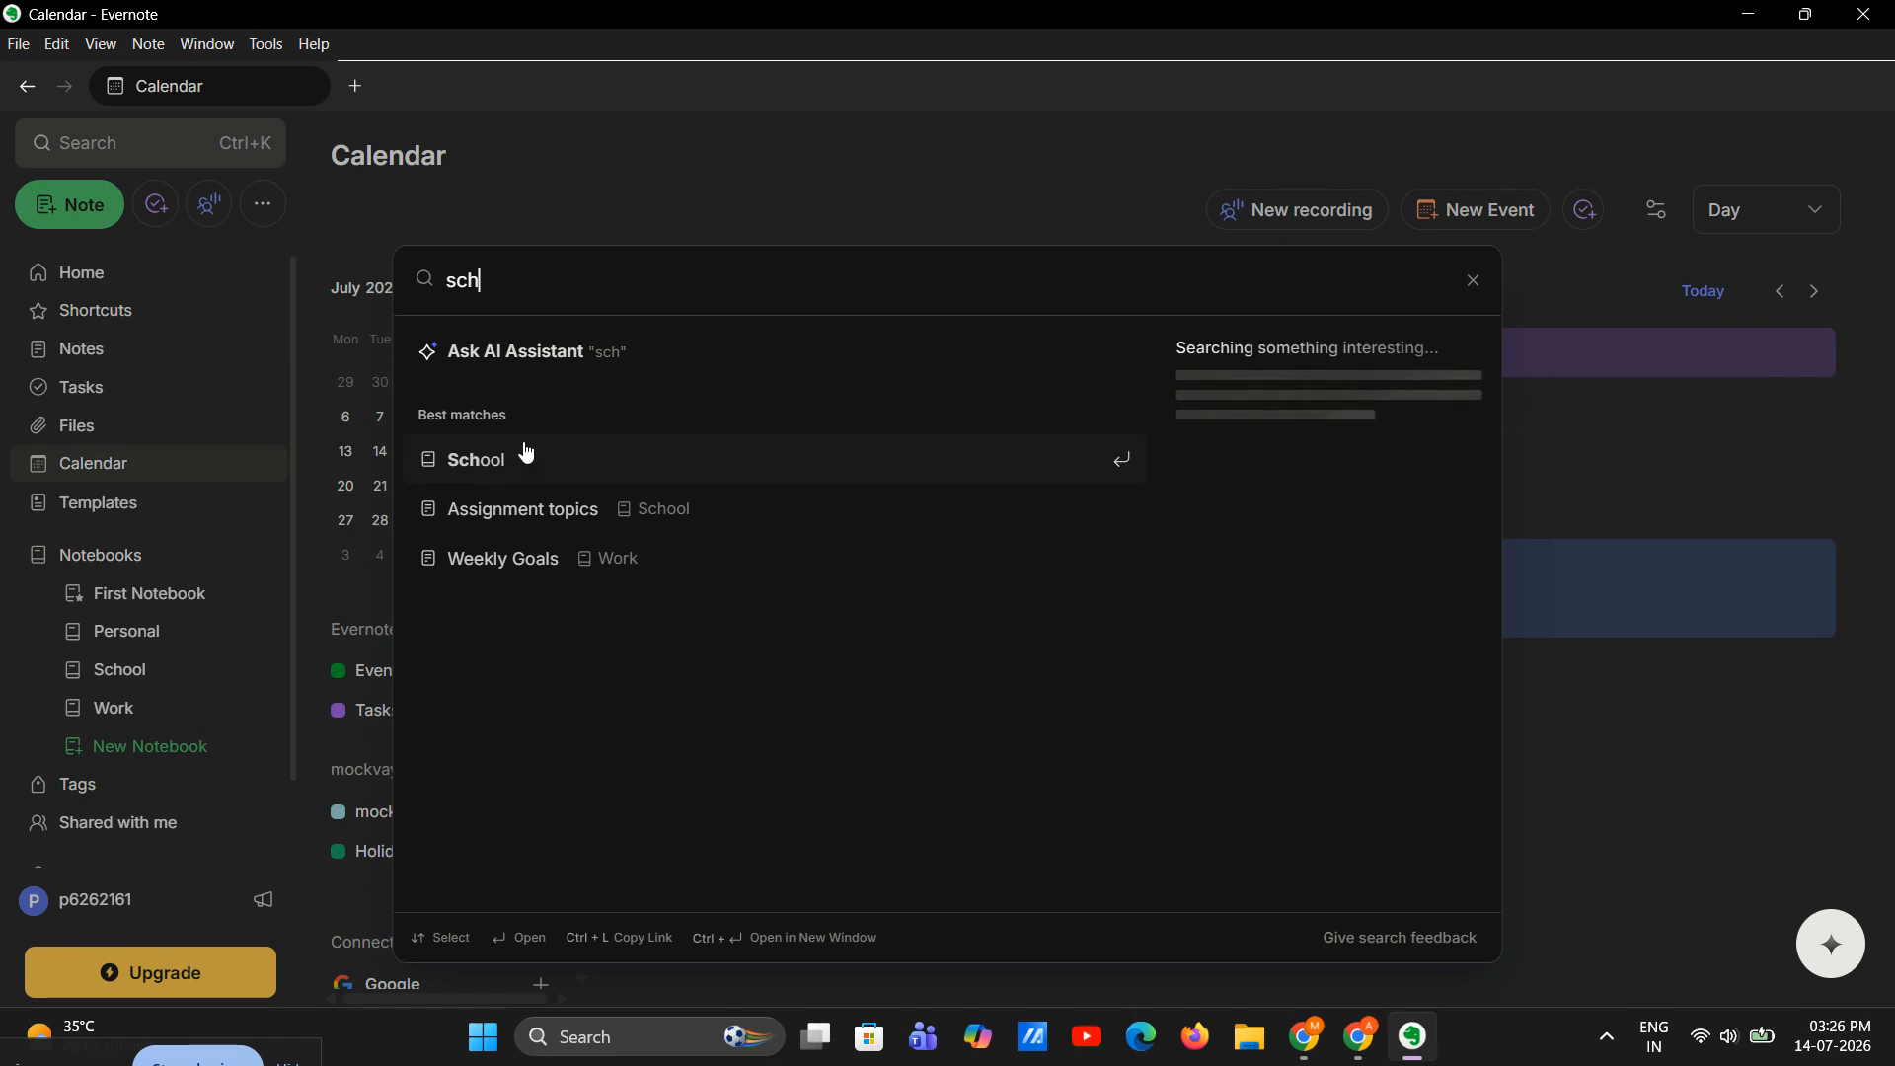
key(BackSpace)
key(BackSpace)
key(BackSpace)
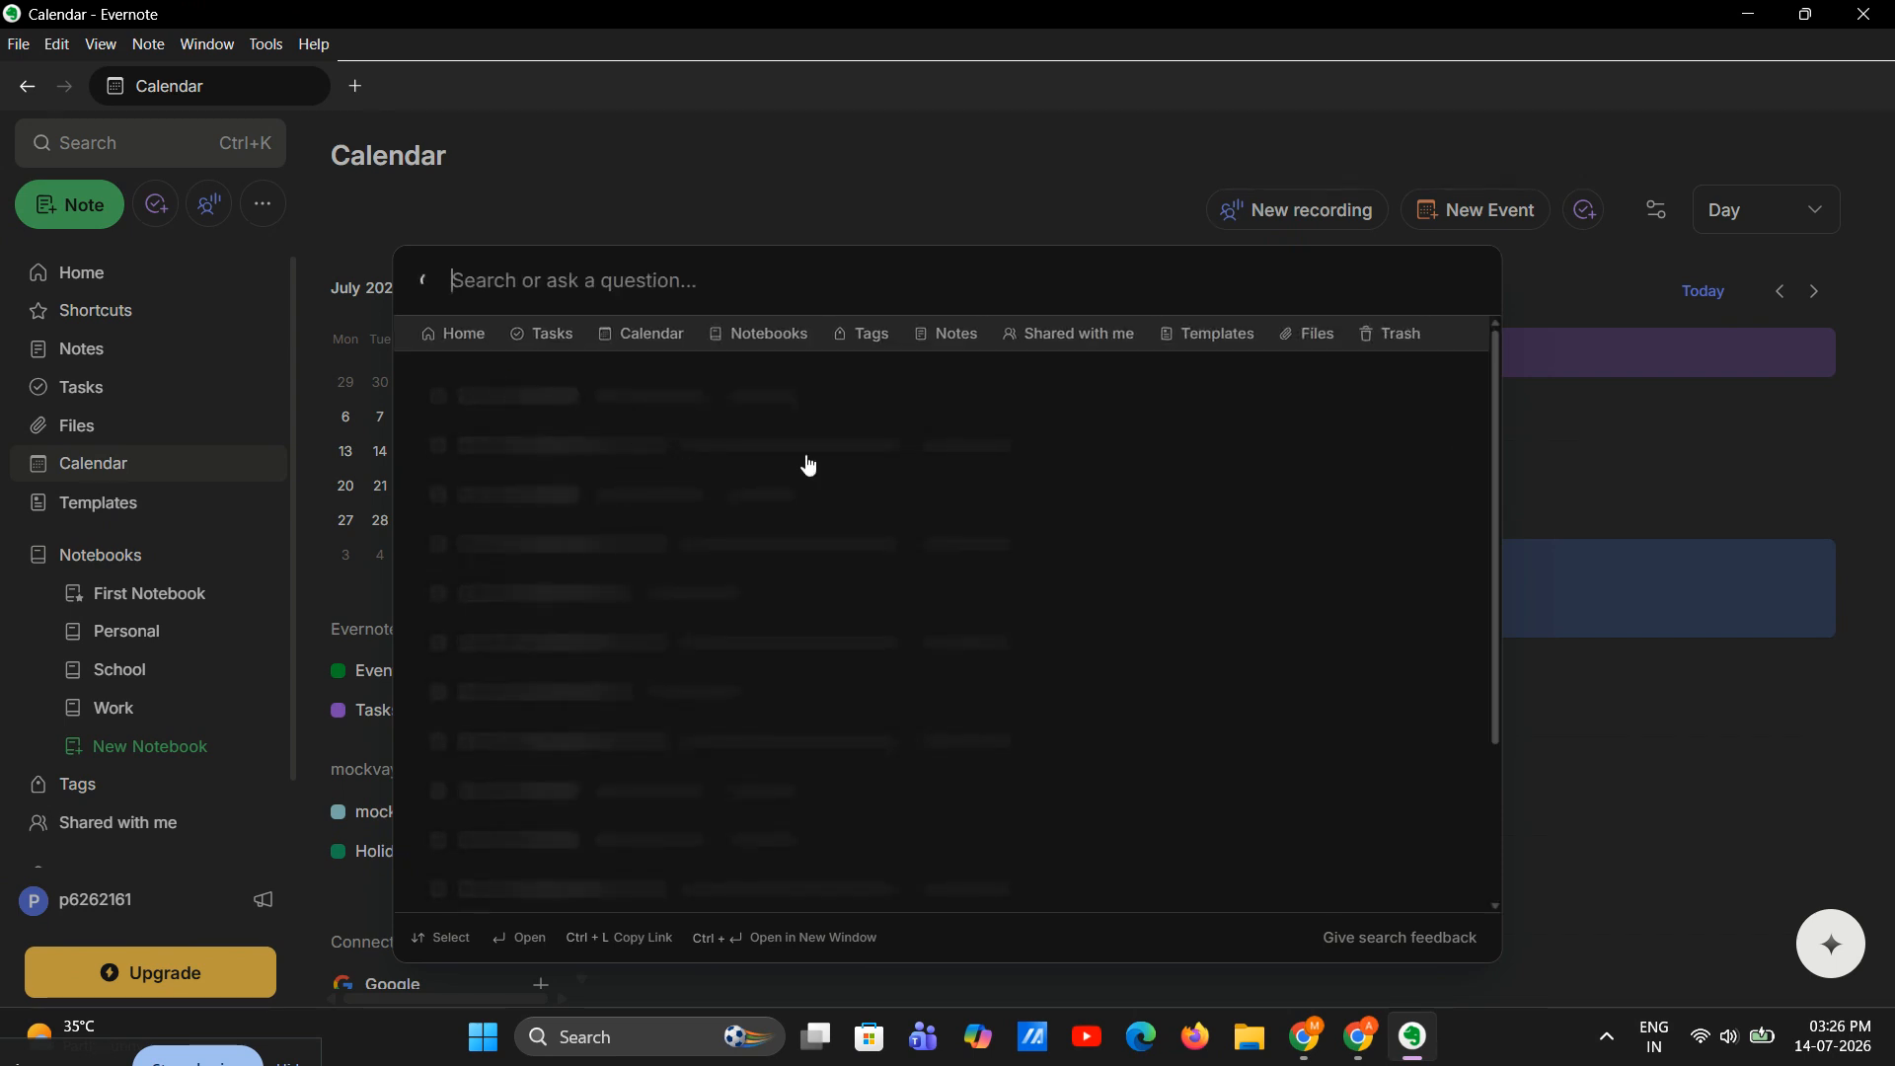
click(1573, 683)
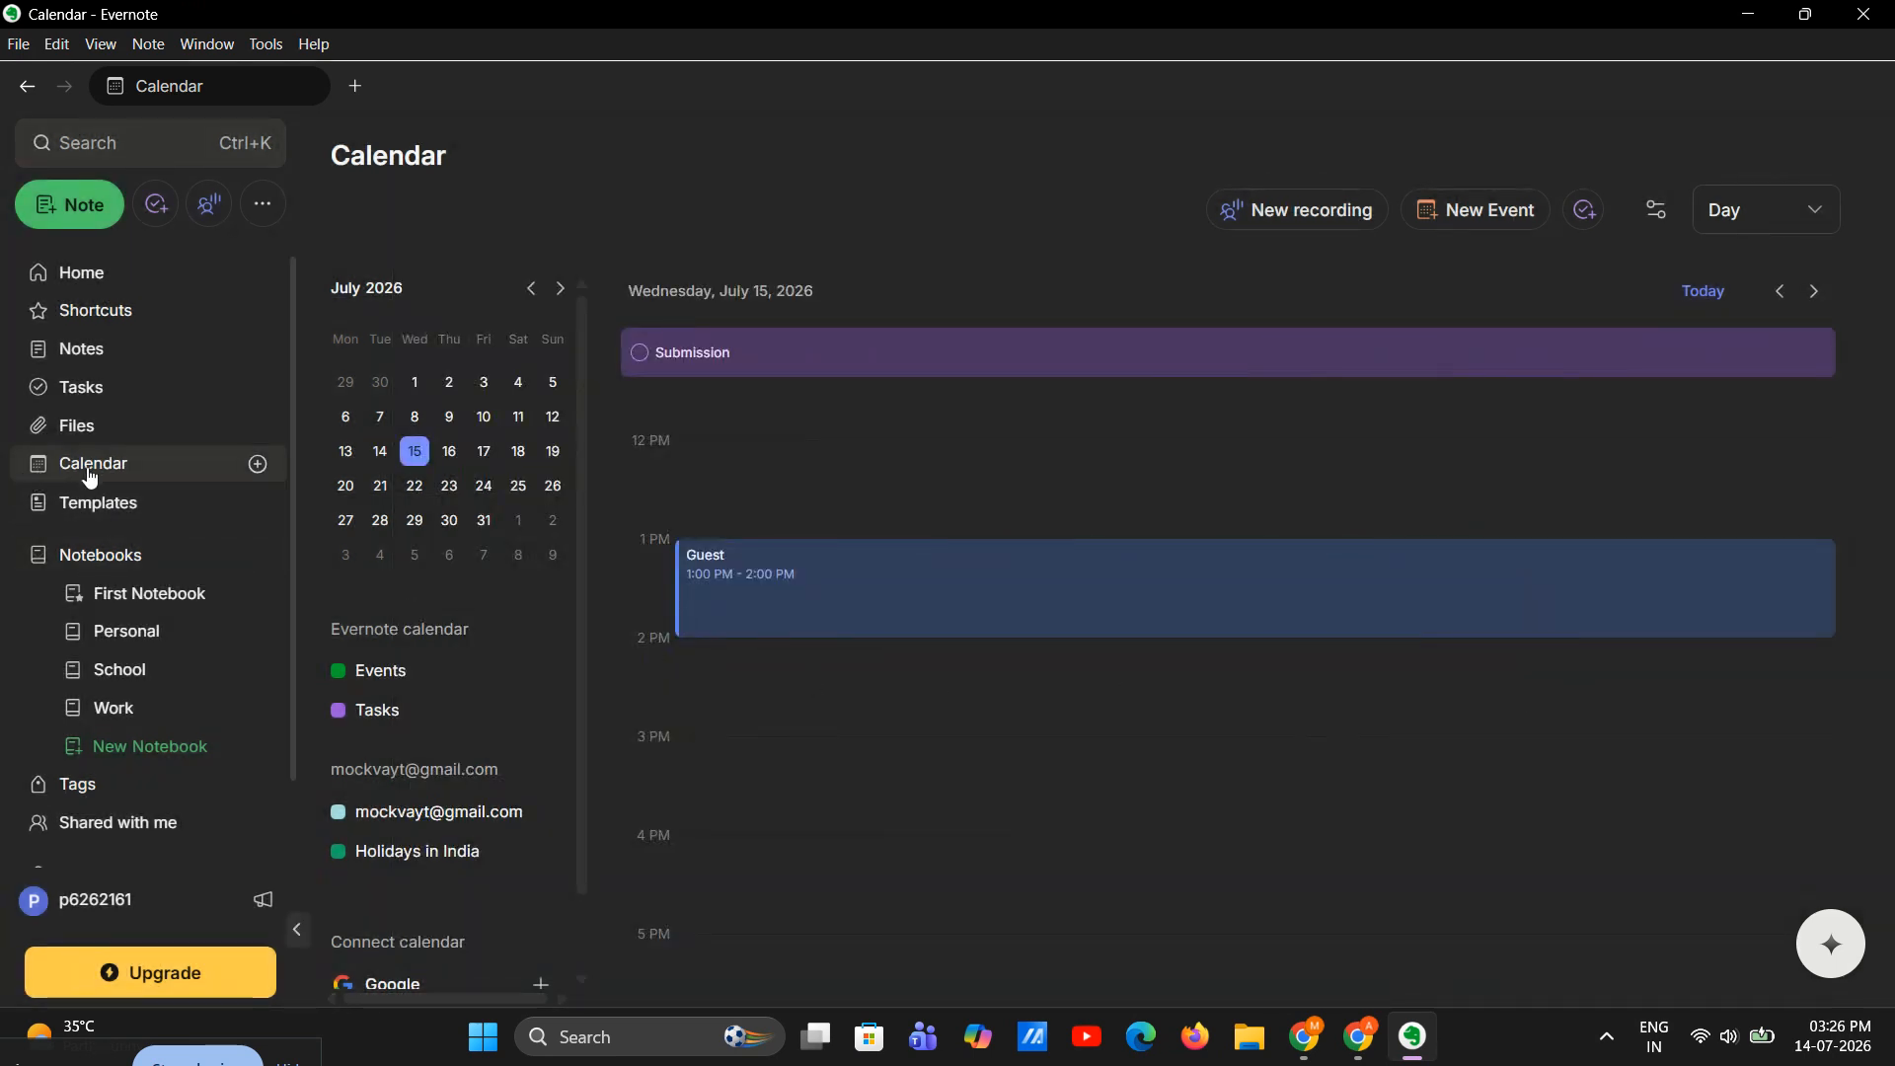
Step: Open the "Monthly Budget" note from the list of all notes and remove the empty sixth item from its numbered list
click(114, 354)
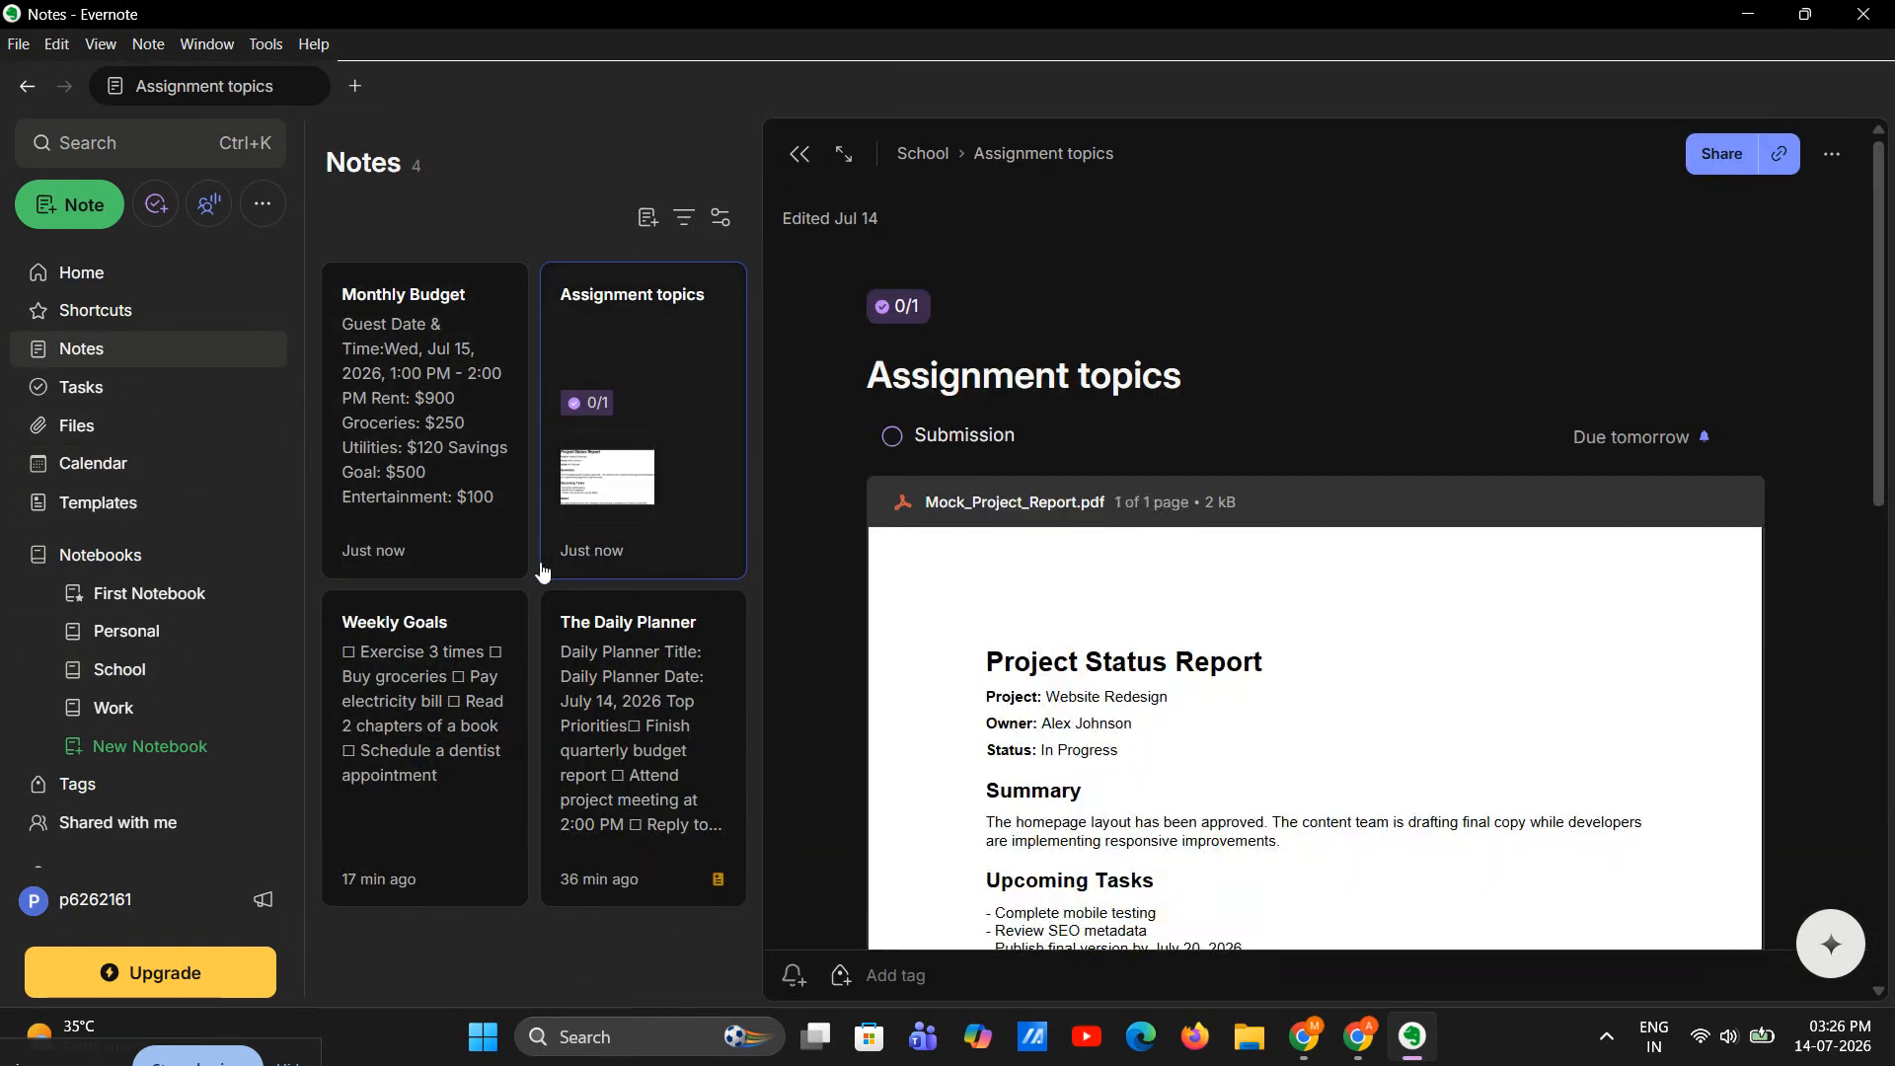
click(610, 671)
click(450, 465)
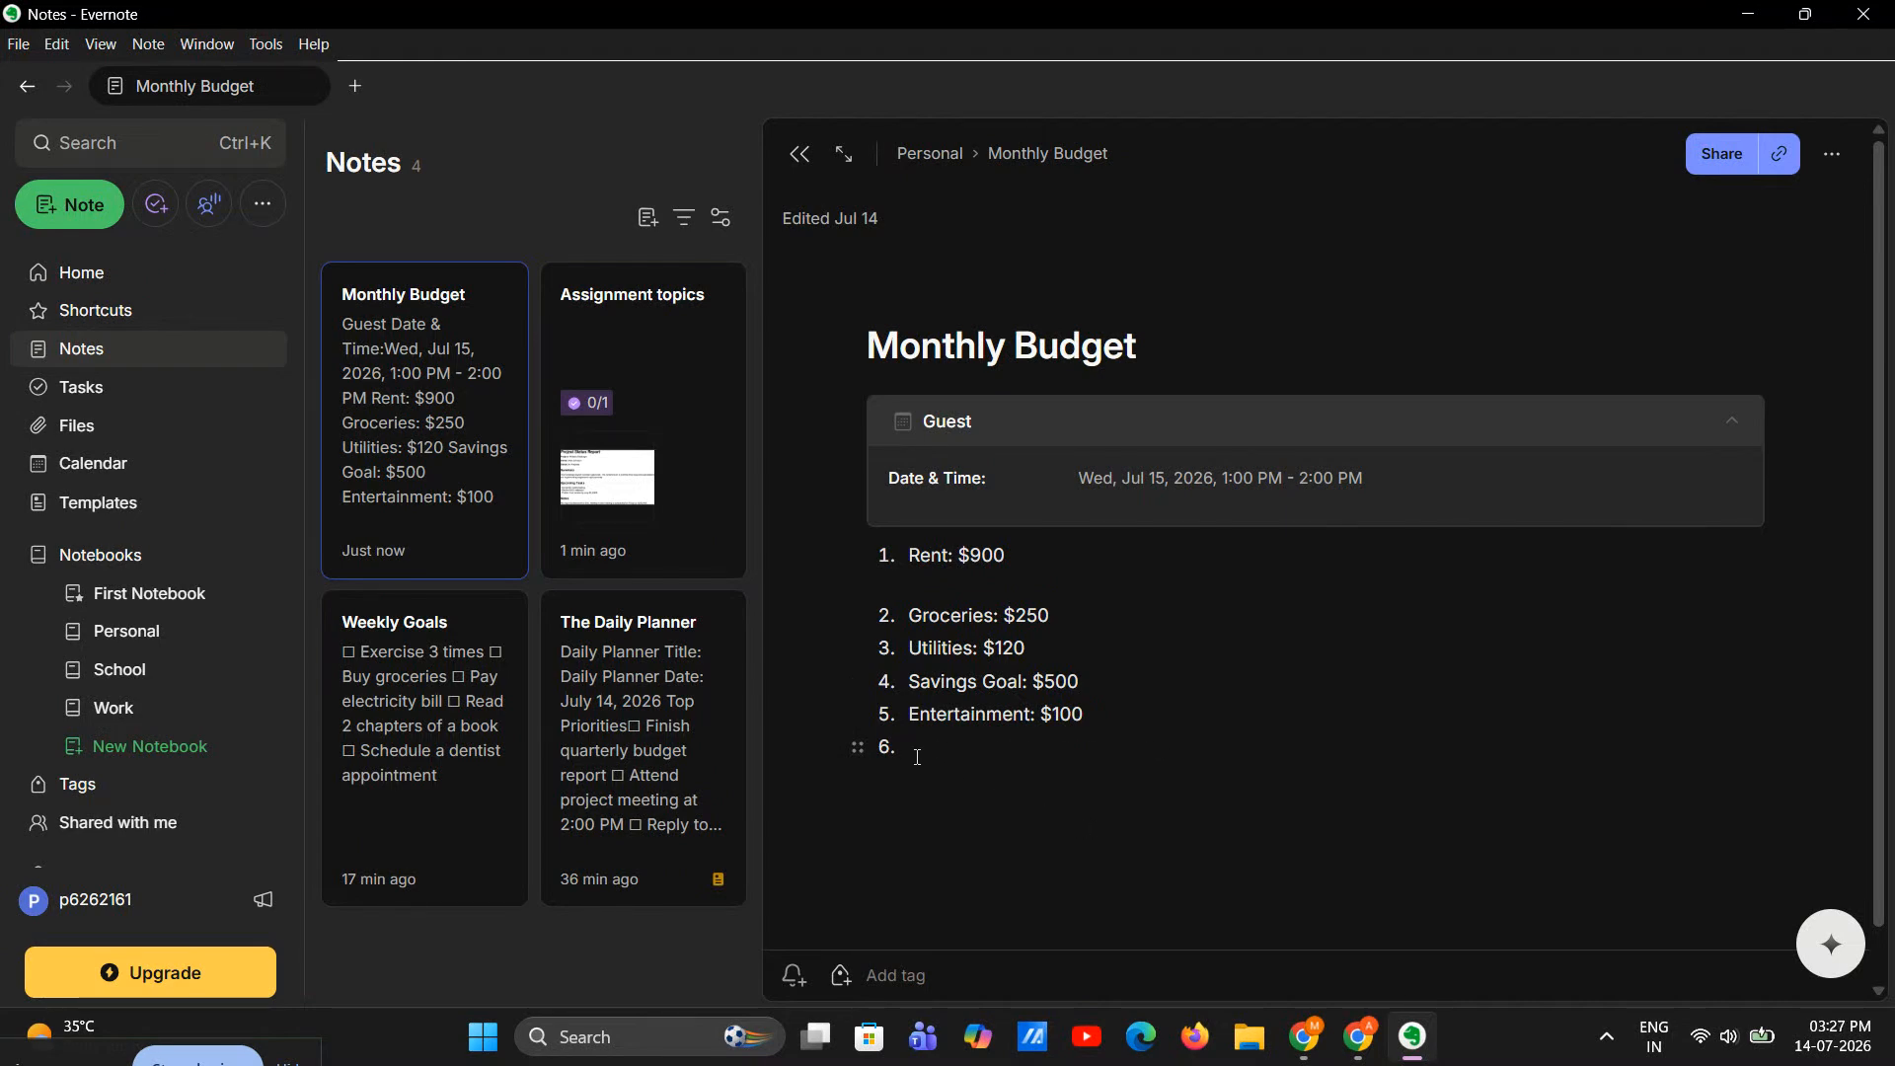
click(909, 753)
key(BackSpace)
key(BackSpace)
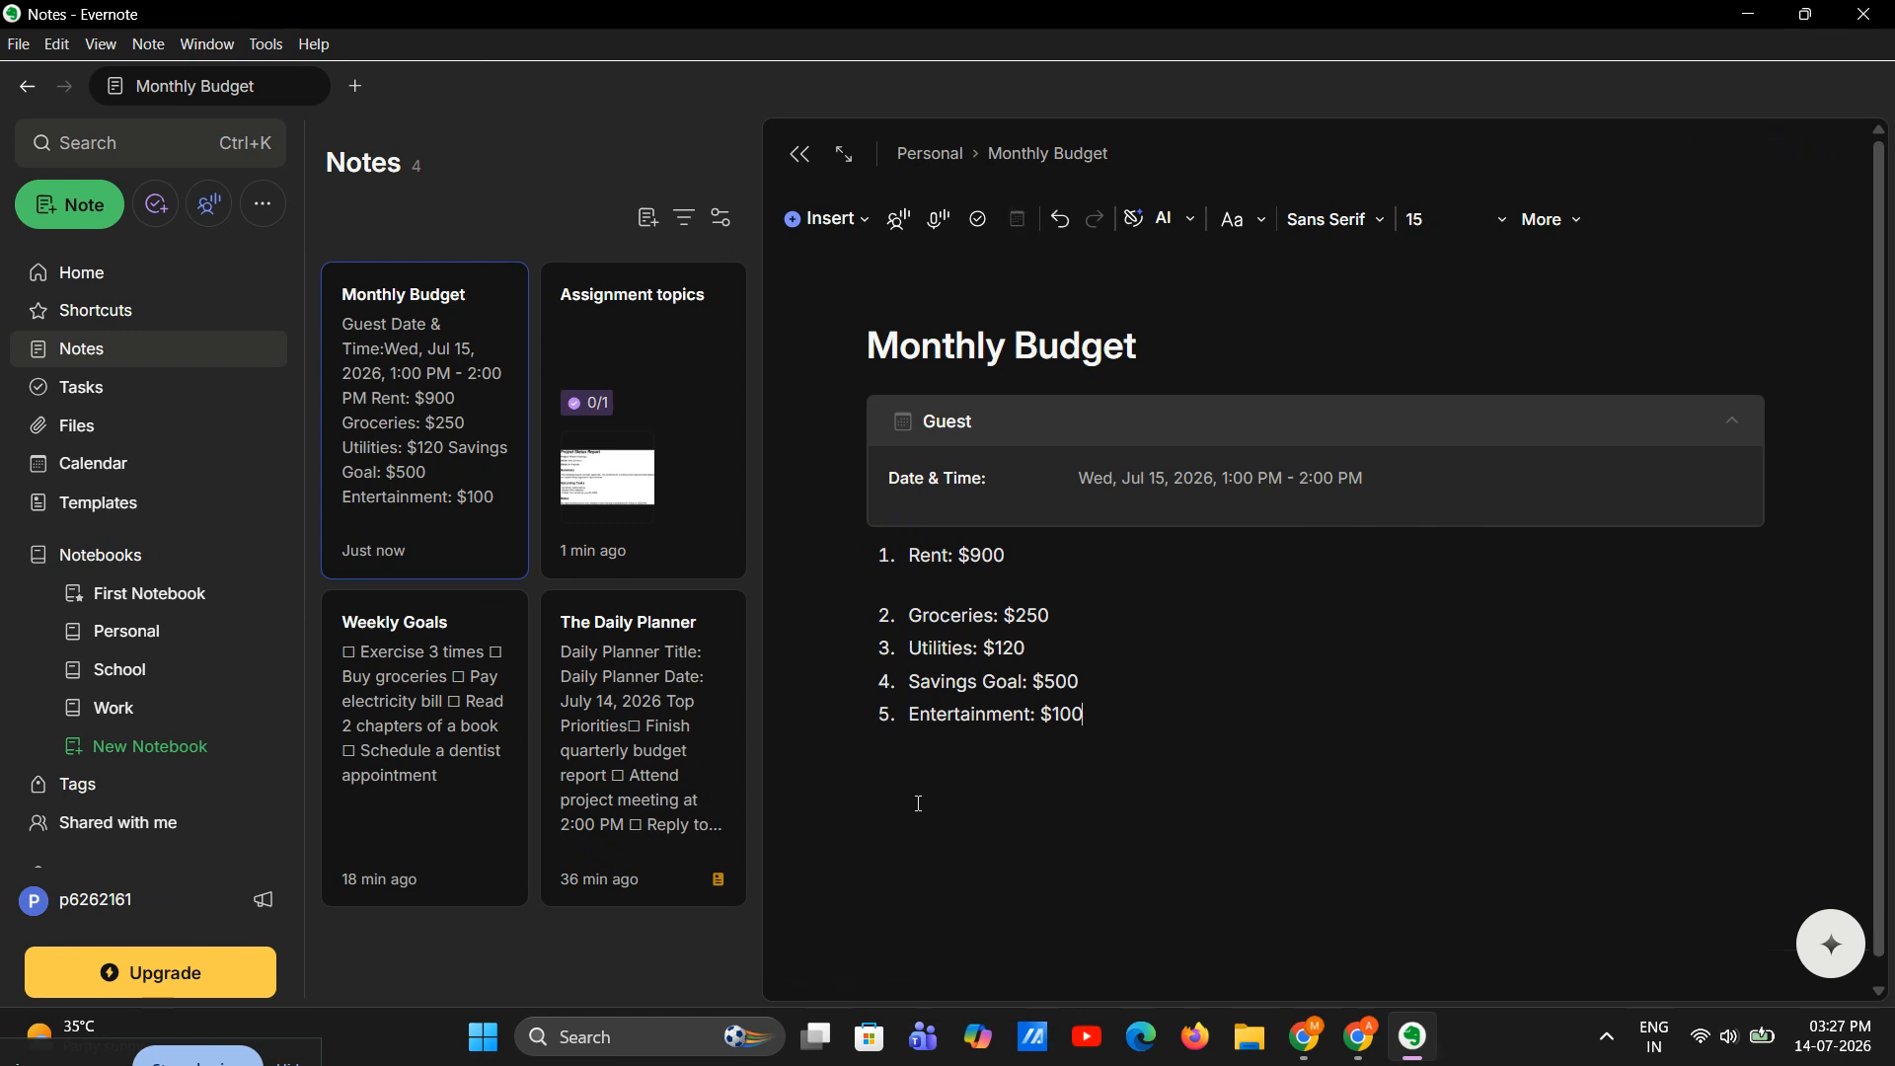